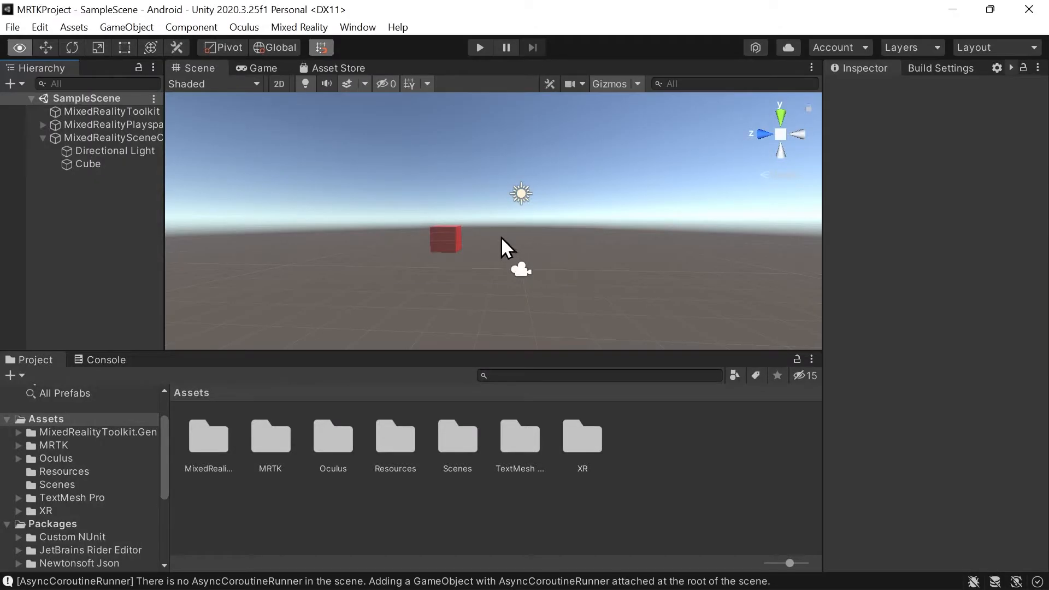
# Create a new scene from the Basic (Built-in) template
pyautogui.click(45, 47)
pyautogui.click(12, 28)
pyautogui.click(29, 44)
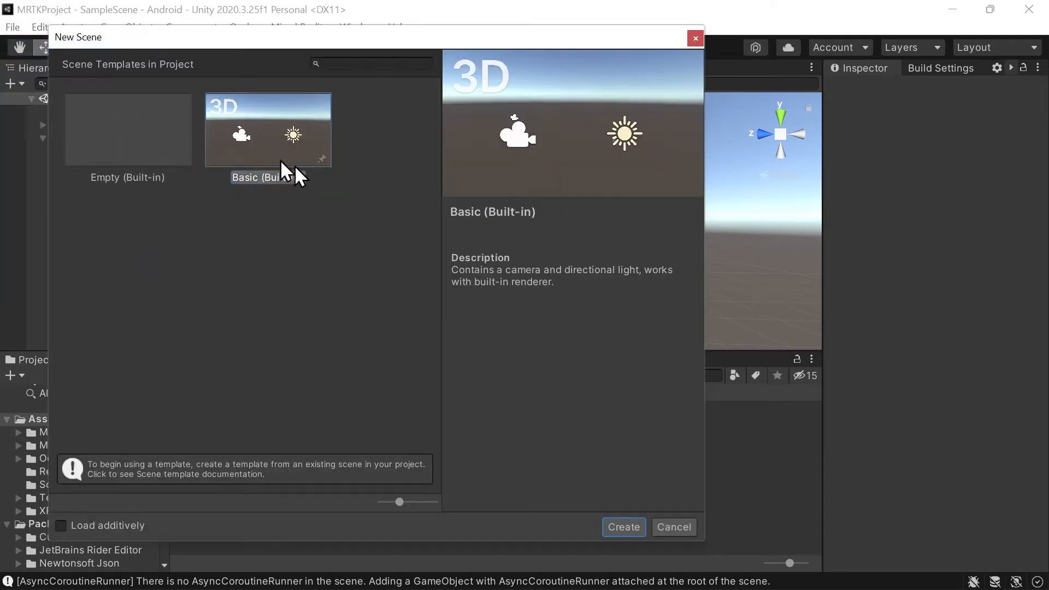
pyautogui.doubleClick(248, 147)
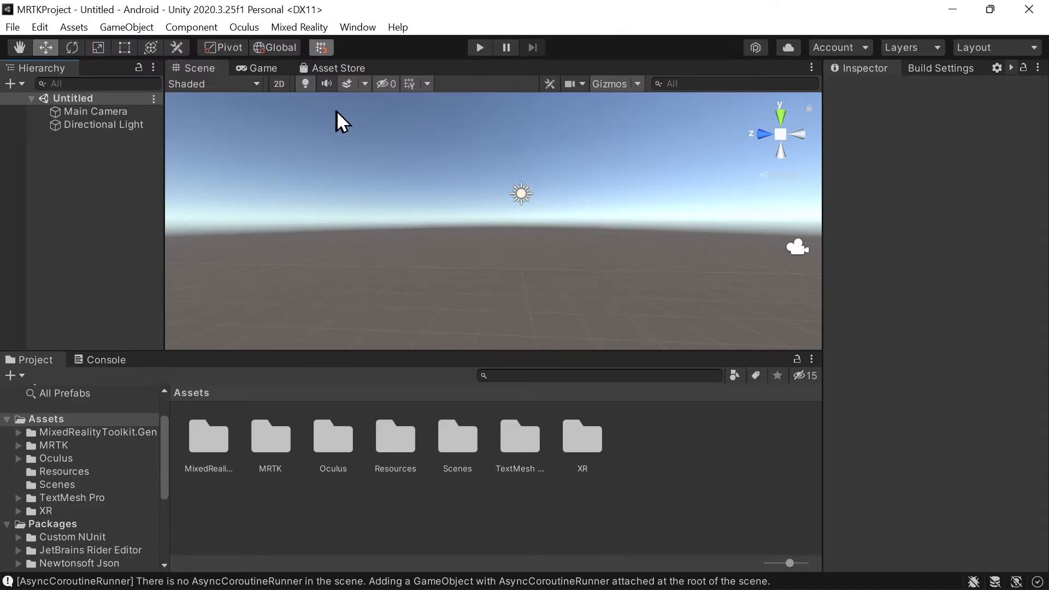
# Add the Mixed Reality Toolkit to the new scene and configure it
pyautogui.click(255, 26)
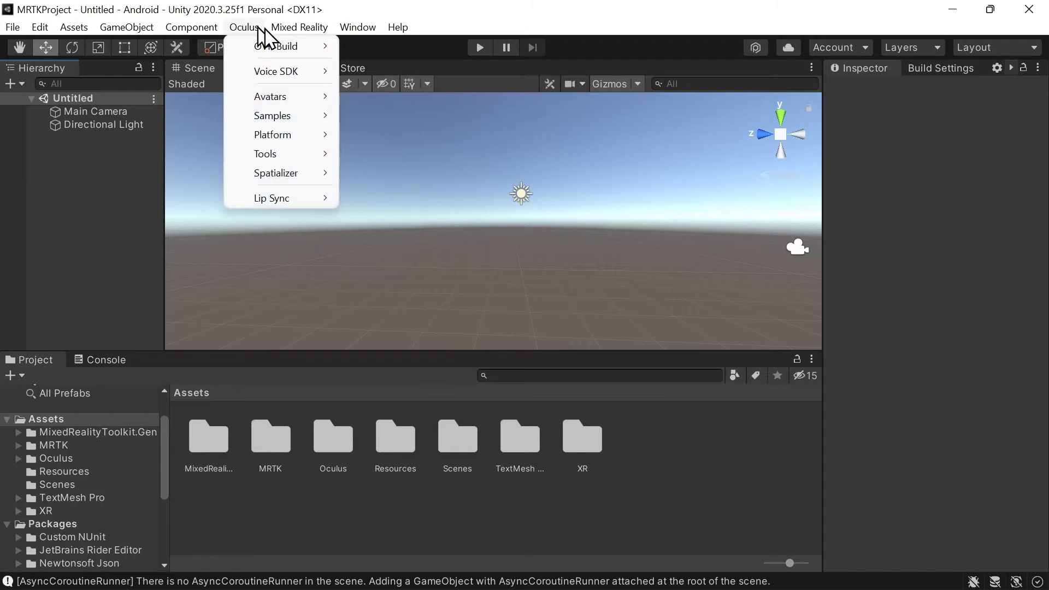
pyautogui.moveTo(300, 30)
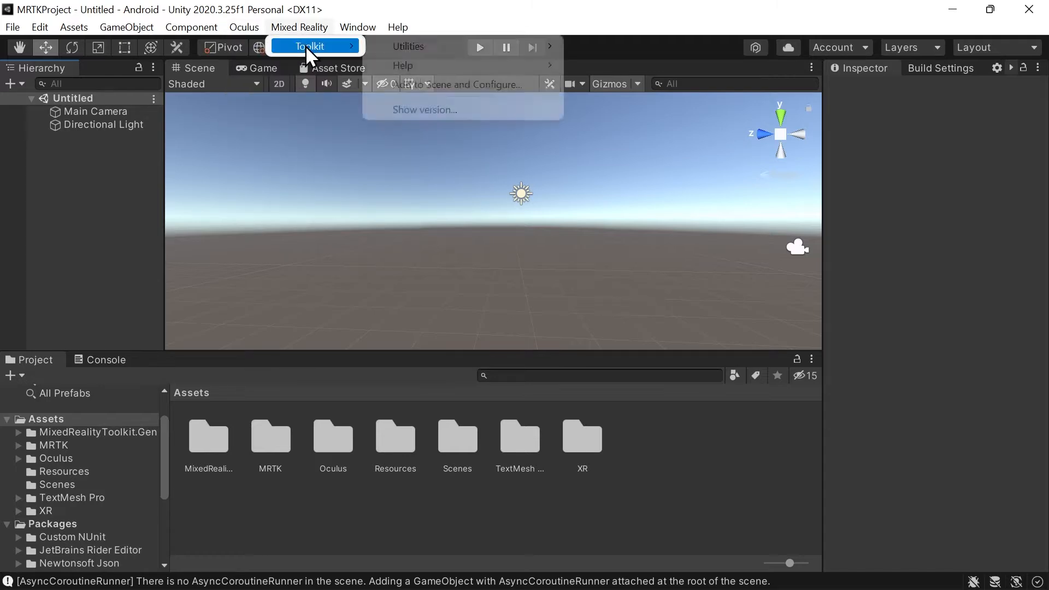
pyautogui.click(397, 84)
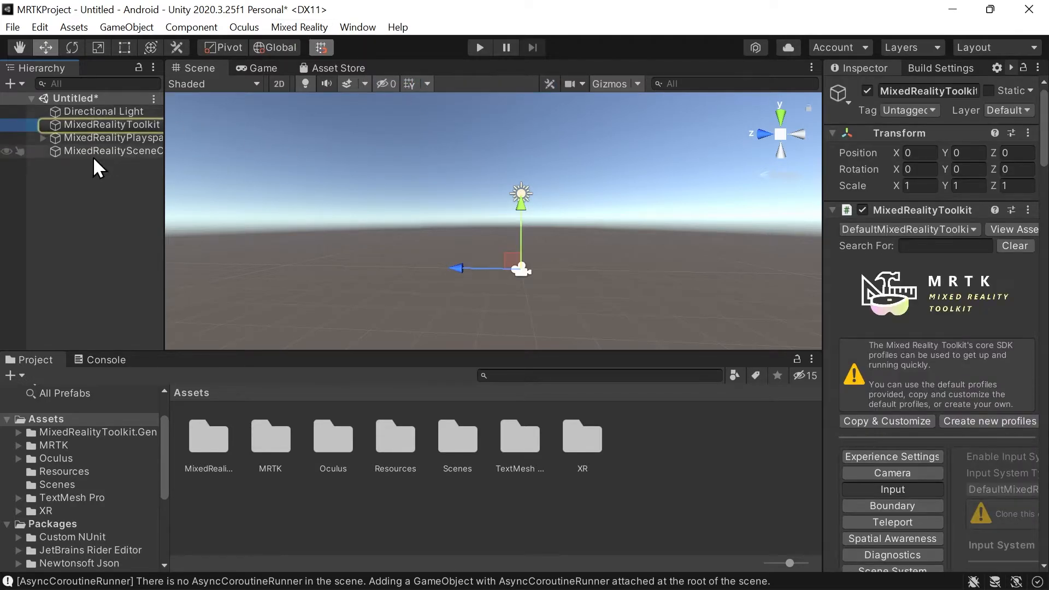
# Expand the MixedRealityPlayspace object and make the Directional Light a child of MixedRealitySceneContent
pyautogui.click(43, 136)
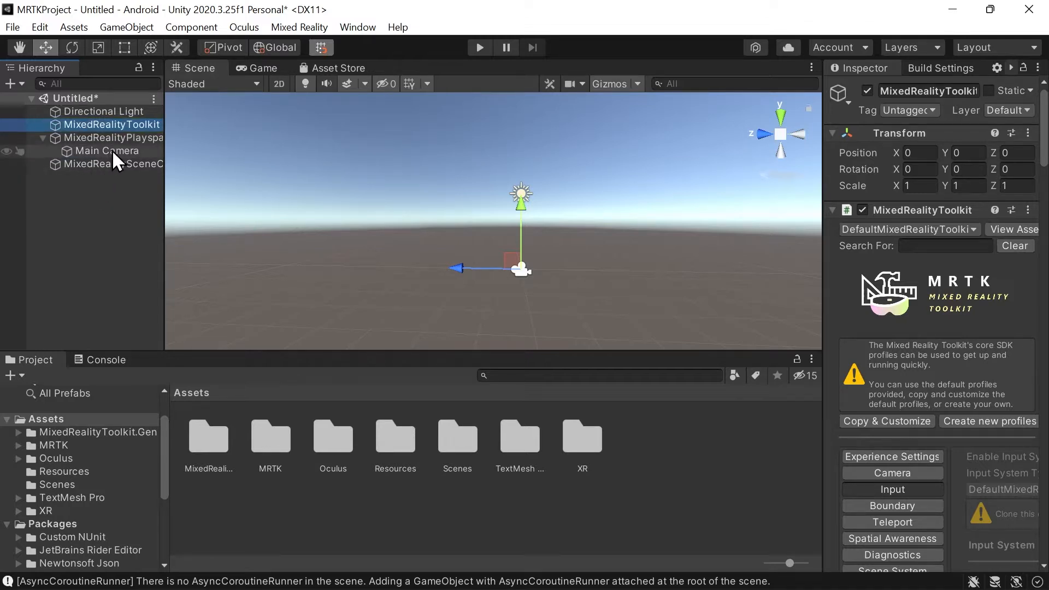
pyautogui.moveTo(120, 110); pyautogui.dragTo(119, 165)
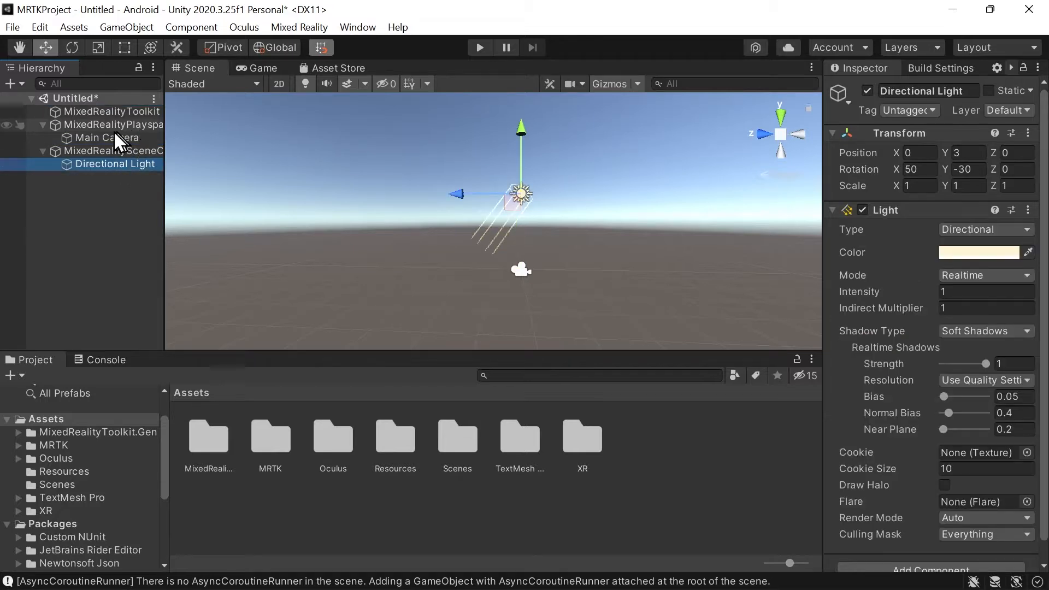
pyautogui.click(105, 151)
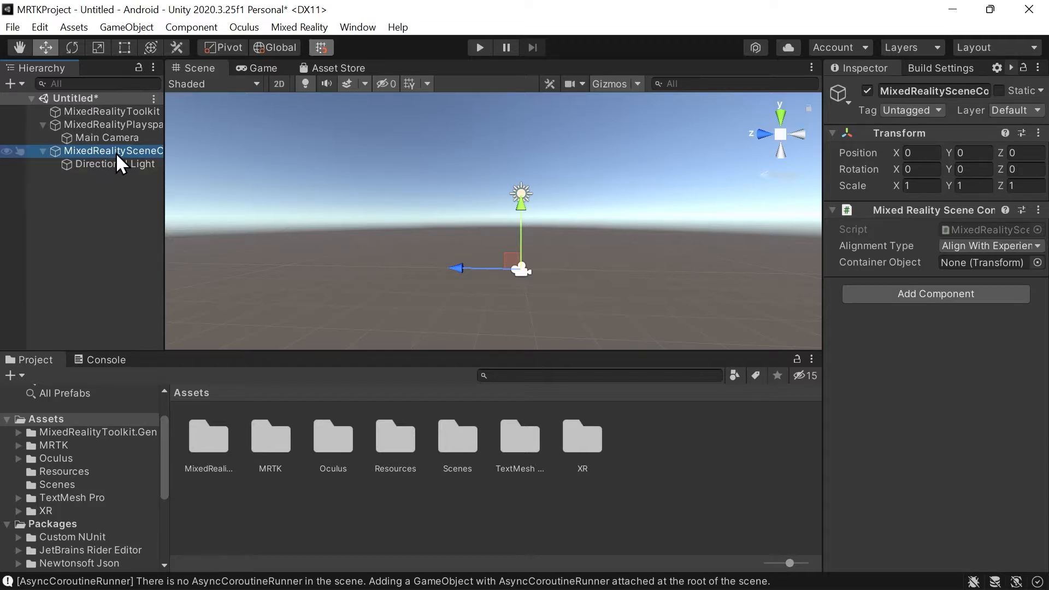
pyautogui.click(112, 163)
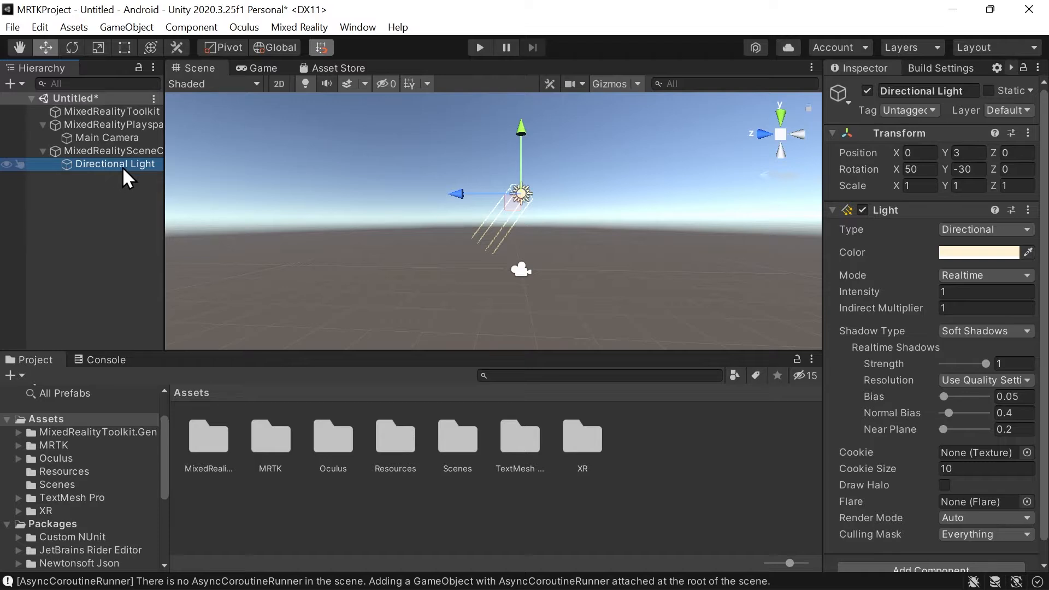
pyautogui.click(113, 221)
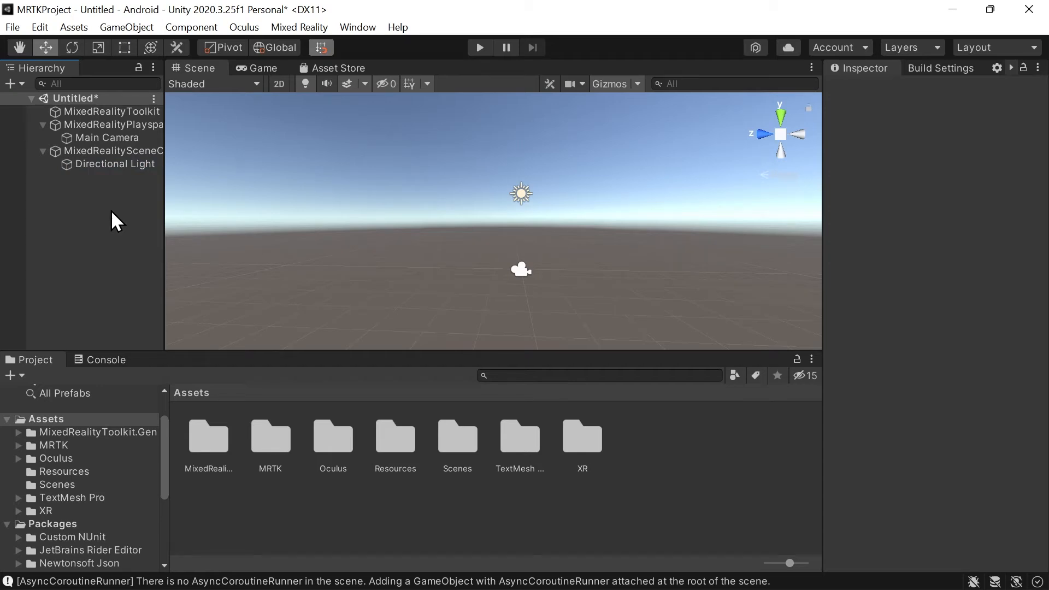
pyautogui.hotkey('alt', 'Tab')
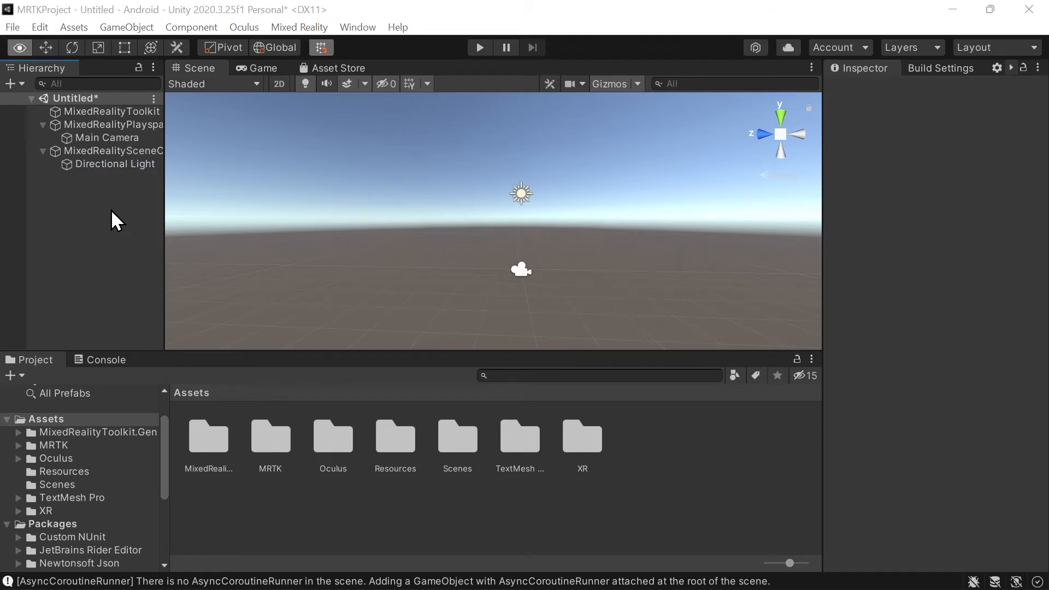
pyautogui.press('Right')
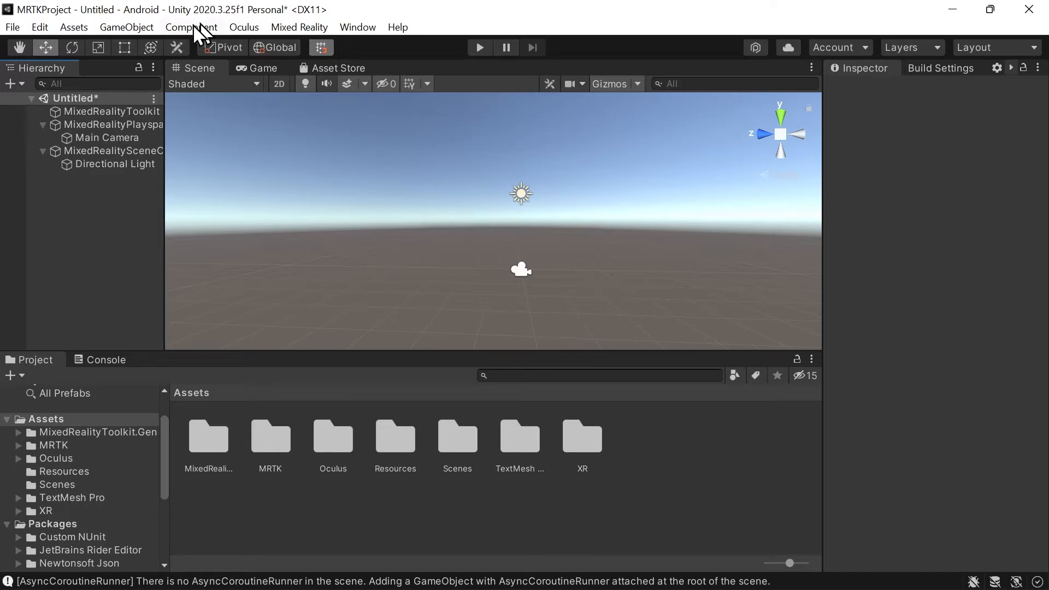
# Open the project settings, widen their panel and check the Enable Preview Packages option among the Package Manager settings
pyautogui.click(153, 27)
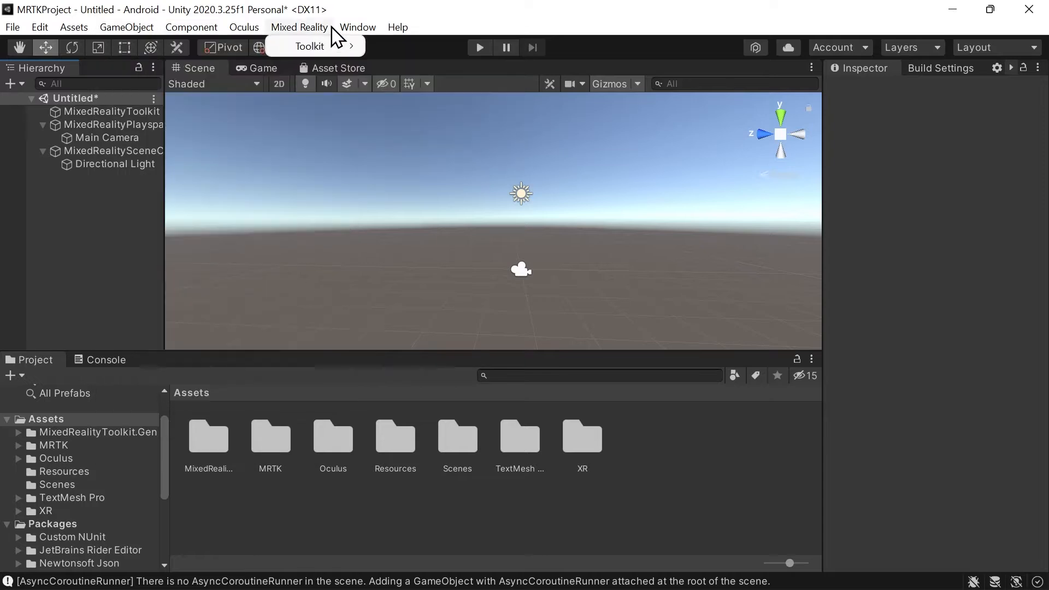
pyautogui.moveTo(358, 32)
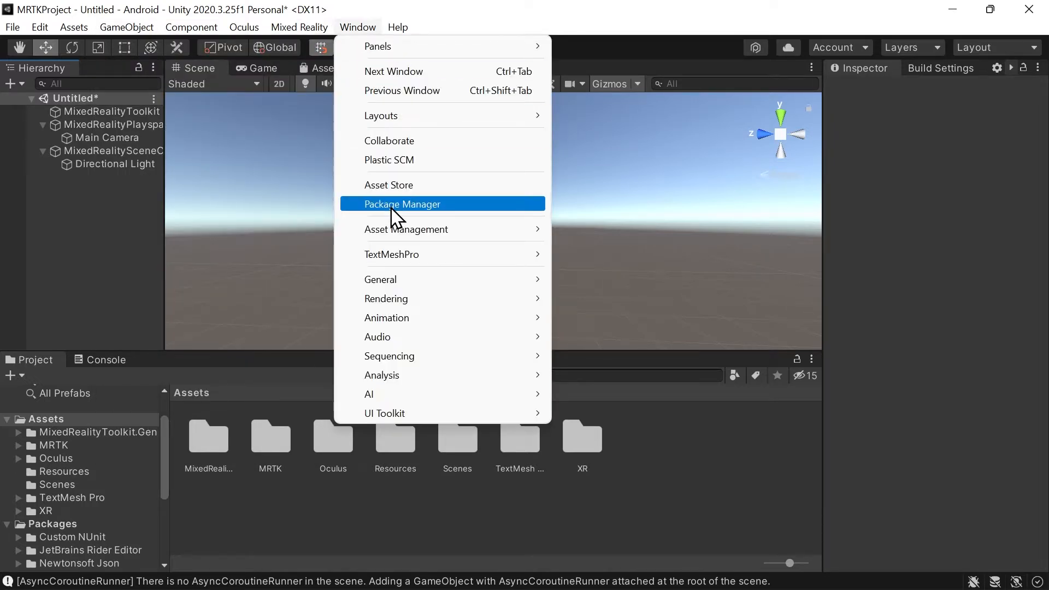
pyautogui.moveTo(42, 28)
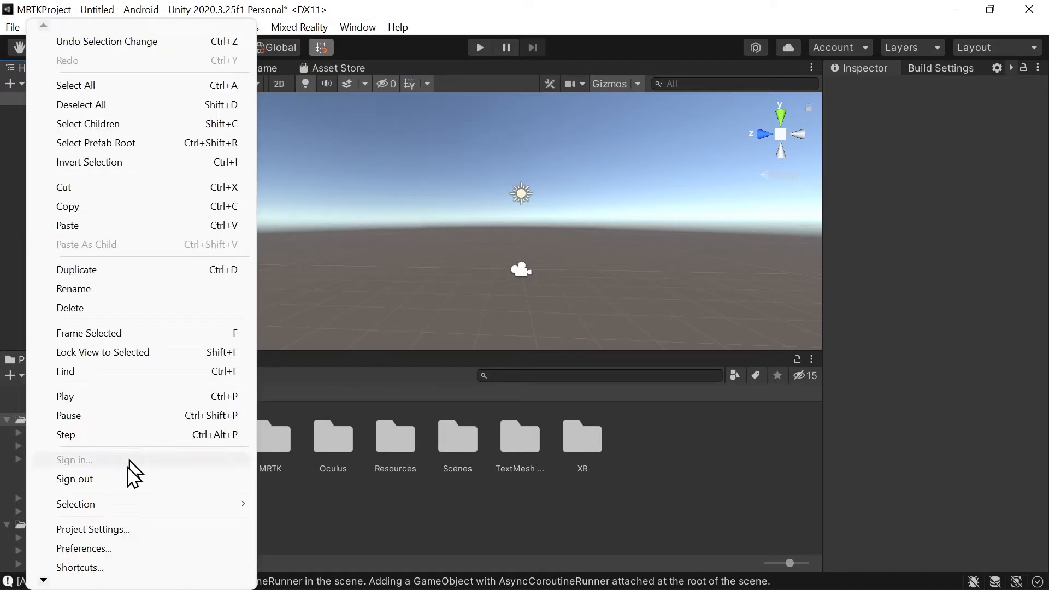
pyautogui.click(139, 531)
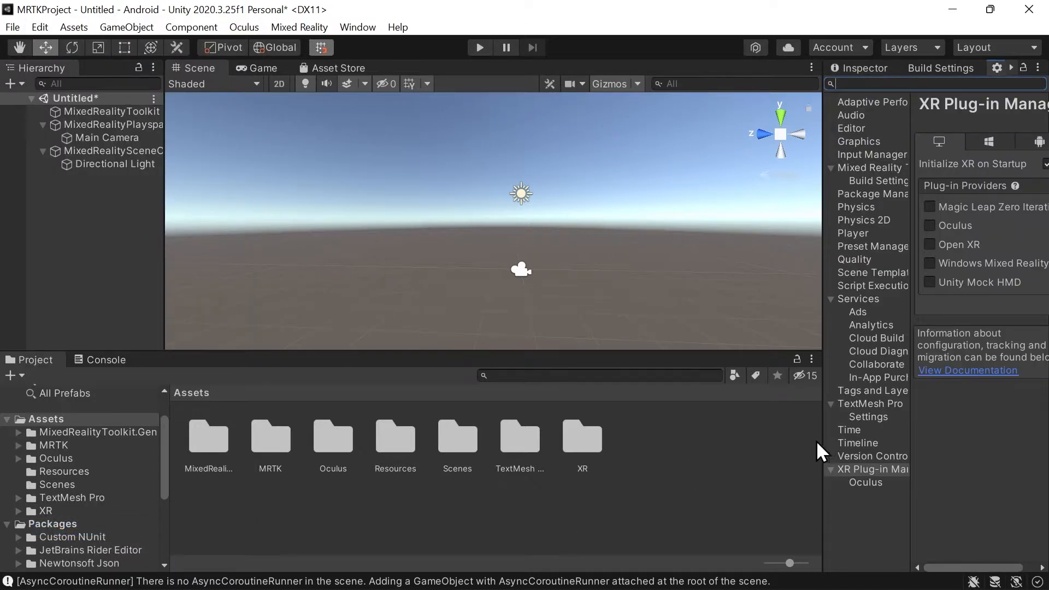
pyautogui.moveTo(823, 450); pyautogui.dragTo(462, 455)
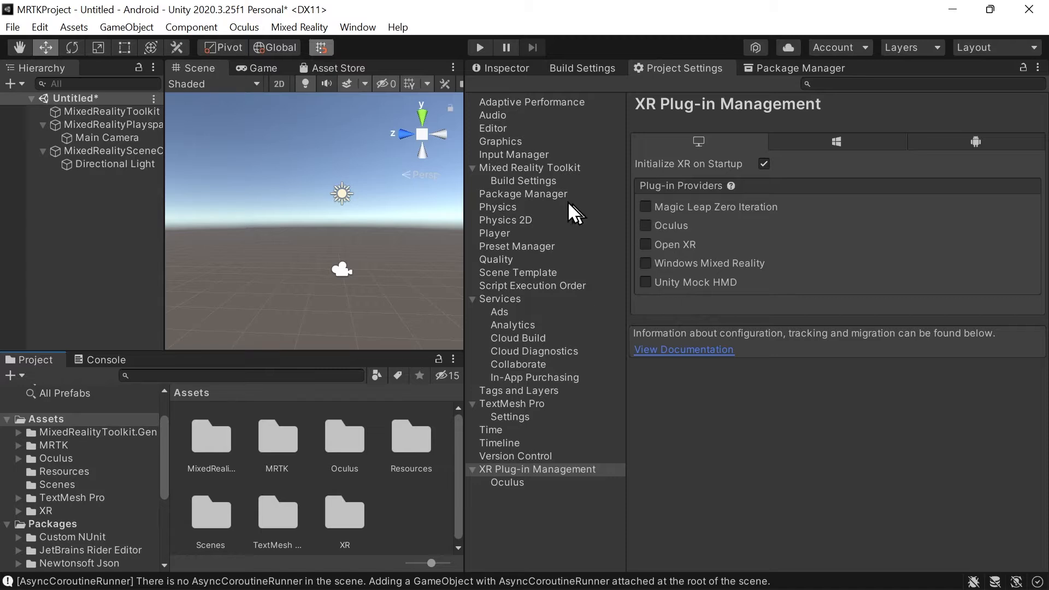
pyautogui.click(549, 199)
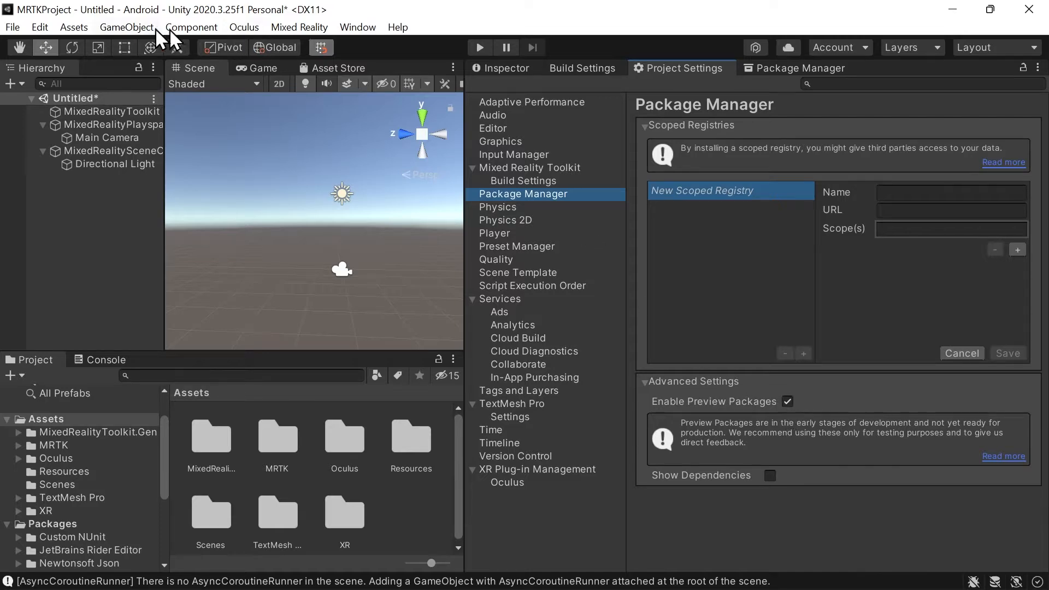
# Install the Terrain Tools 3.0.2-preview.3 package from the Unity Registry through the Package Manager
pyautogui.click(356, 27)
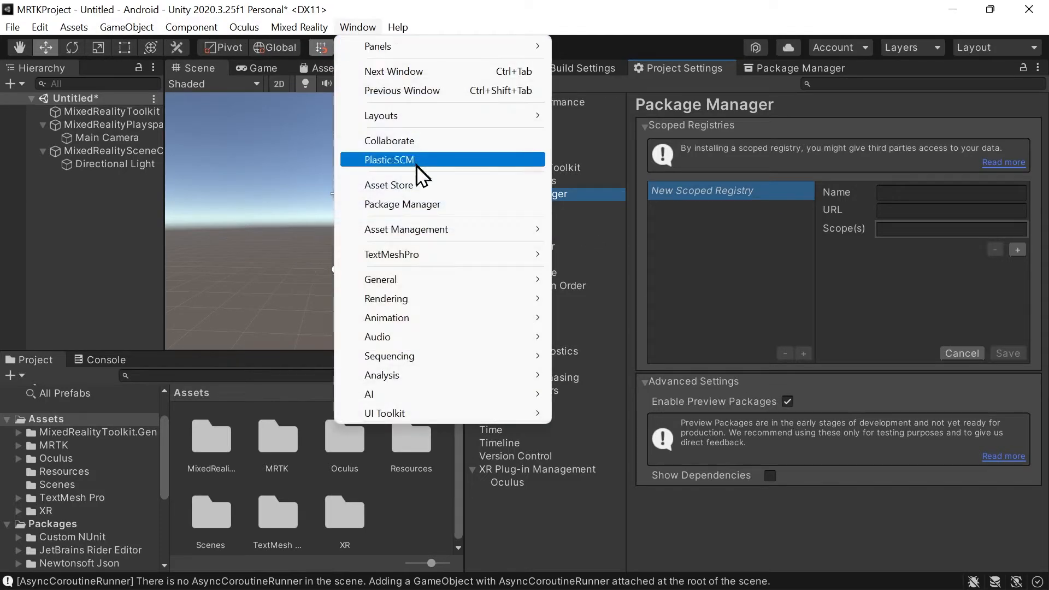
pyautogui.click(424, 206)
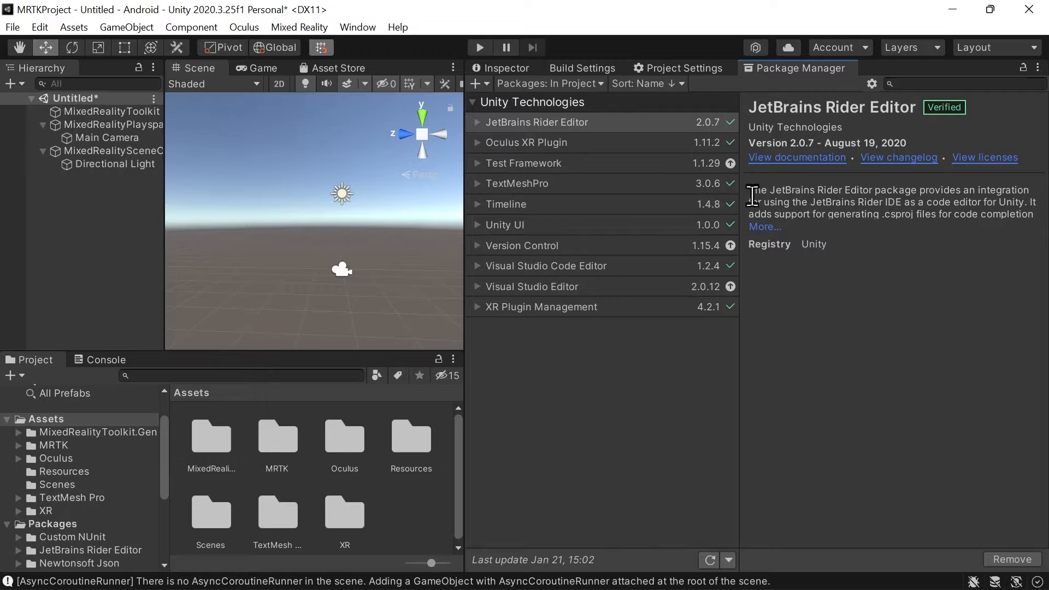
pyautogui.click(579, 82)
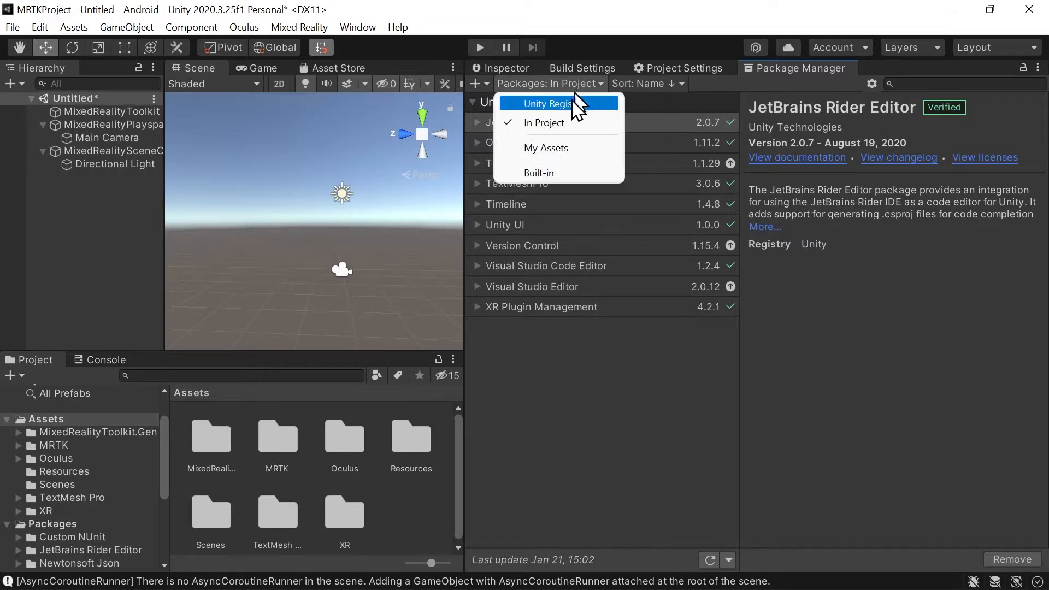
pyautogui.click(572, 101)
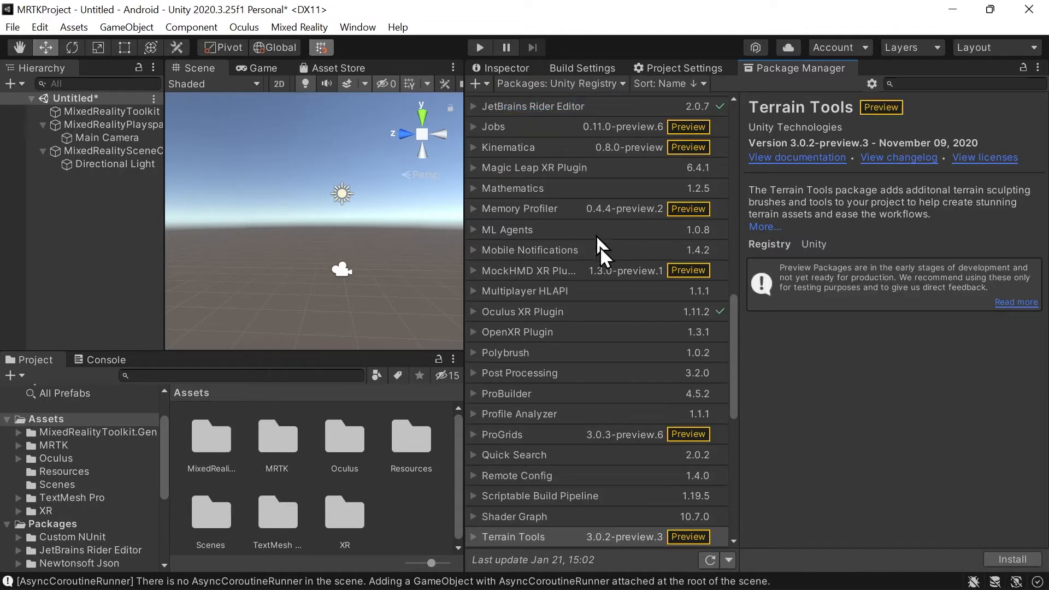
pyautogui.scroll(-3, 583, 328)
pyautogui.click(649, 443)
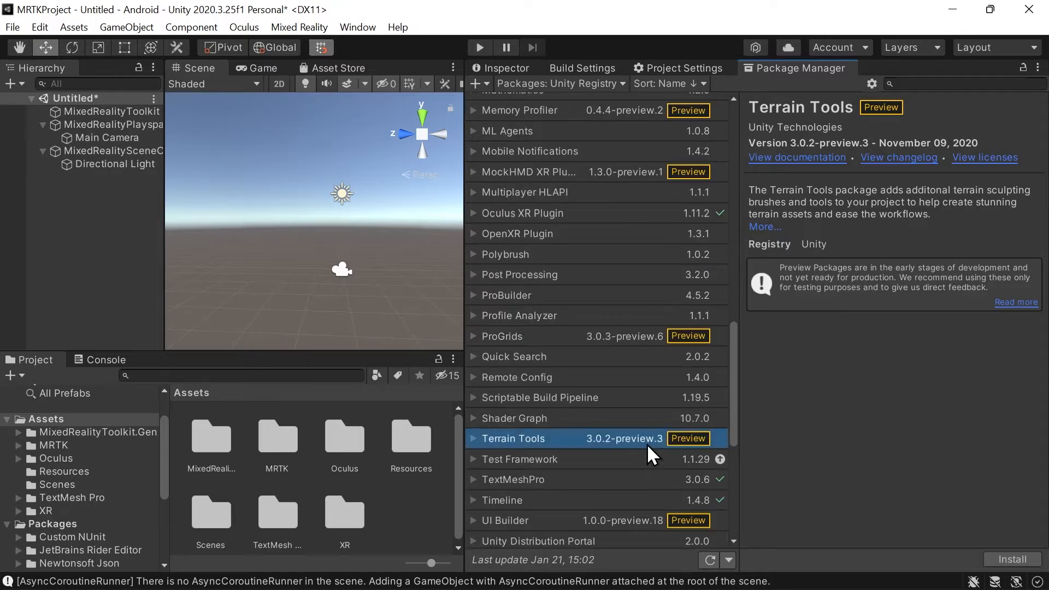
pyautogui.click(1016, 560)
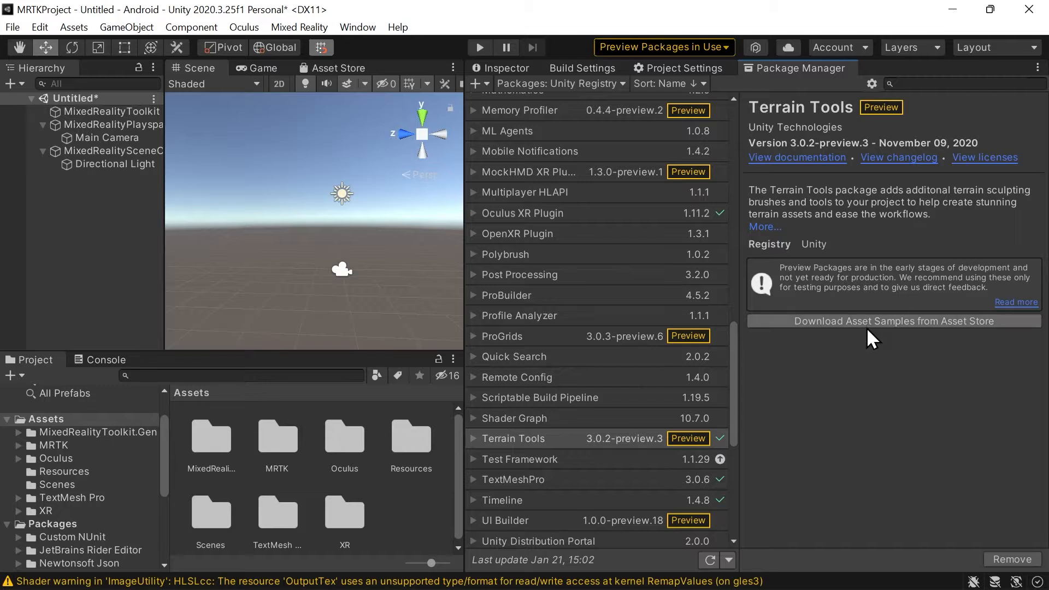
# Go to the Terrain Tools asset samples on the Unity Asset Store and open the Terrain Sample Asset Pack in Unity
pyautogui.click(904, 321)
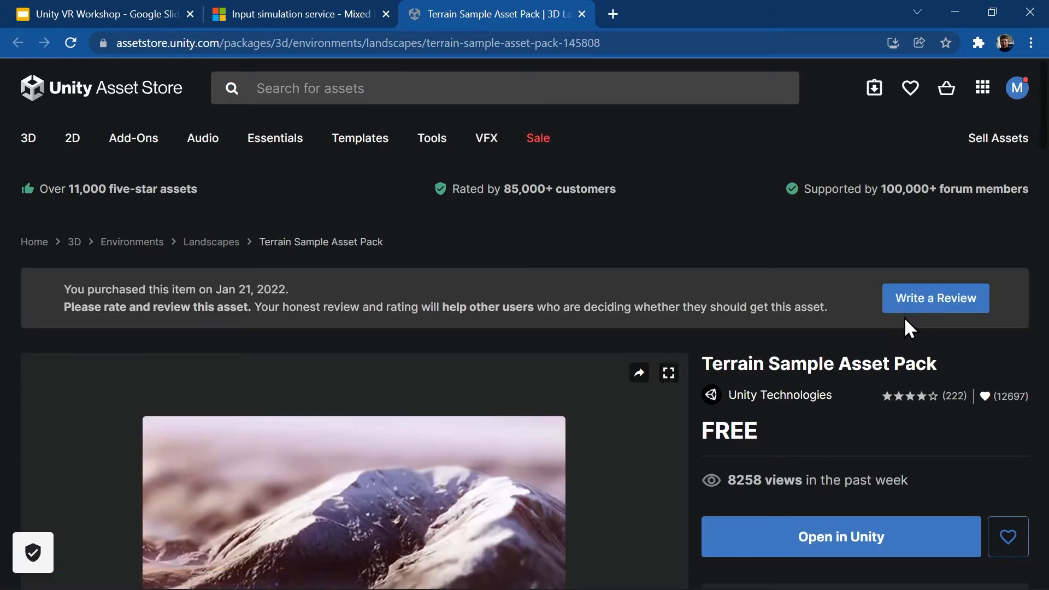
pyautogui.scroll(-3, 853, 343)
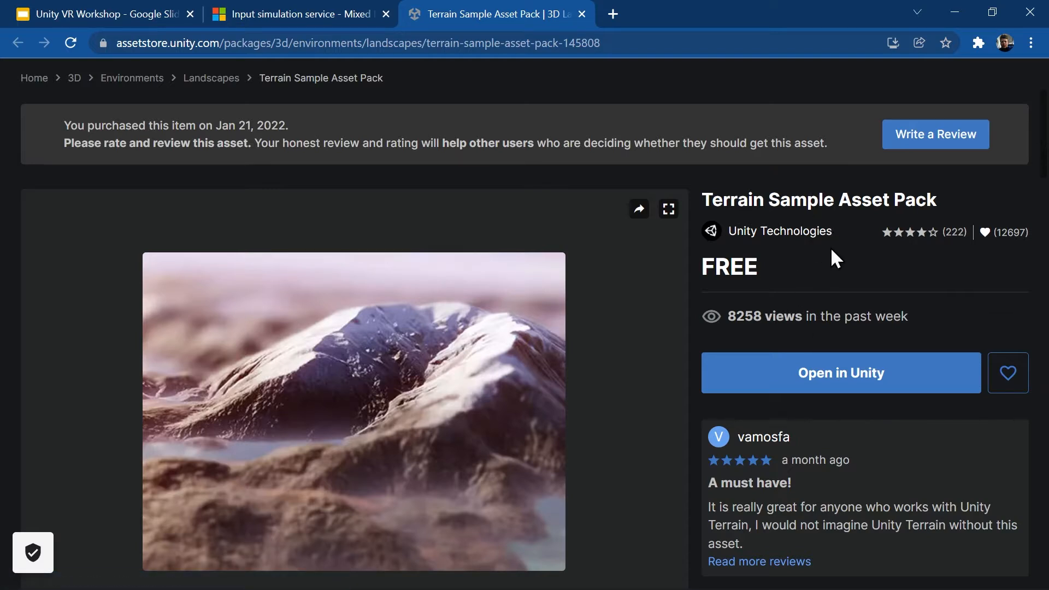
pyautogui.click(831, 380)
pyautogui.click(616, 180)
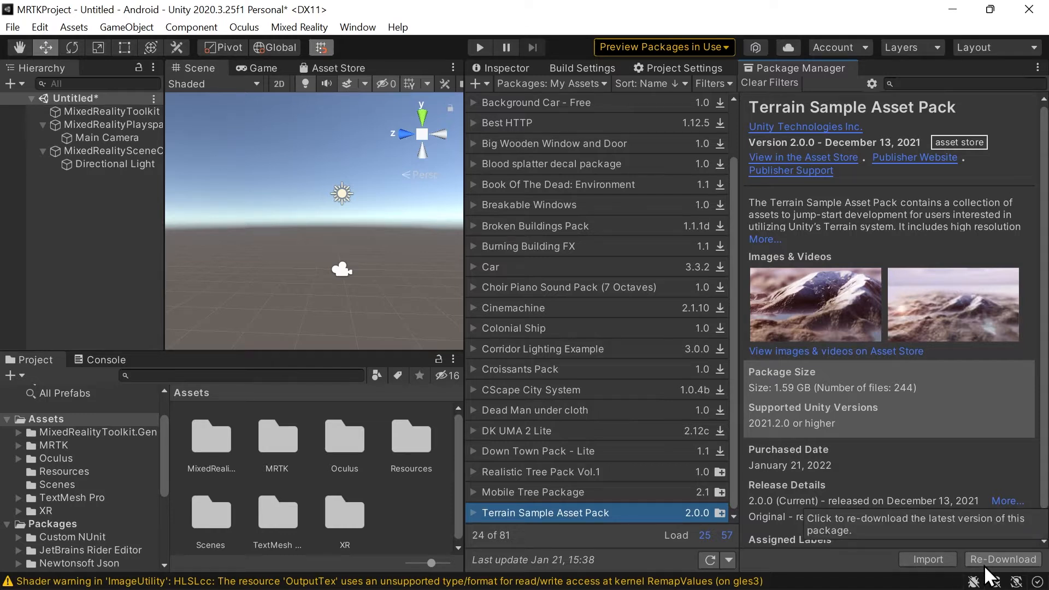
# Import all files of the Terrain Sample Asset Pack into the project, including its brushes, terrain layers and textures
pyautogui.click(940, 559)
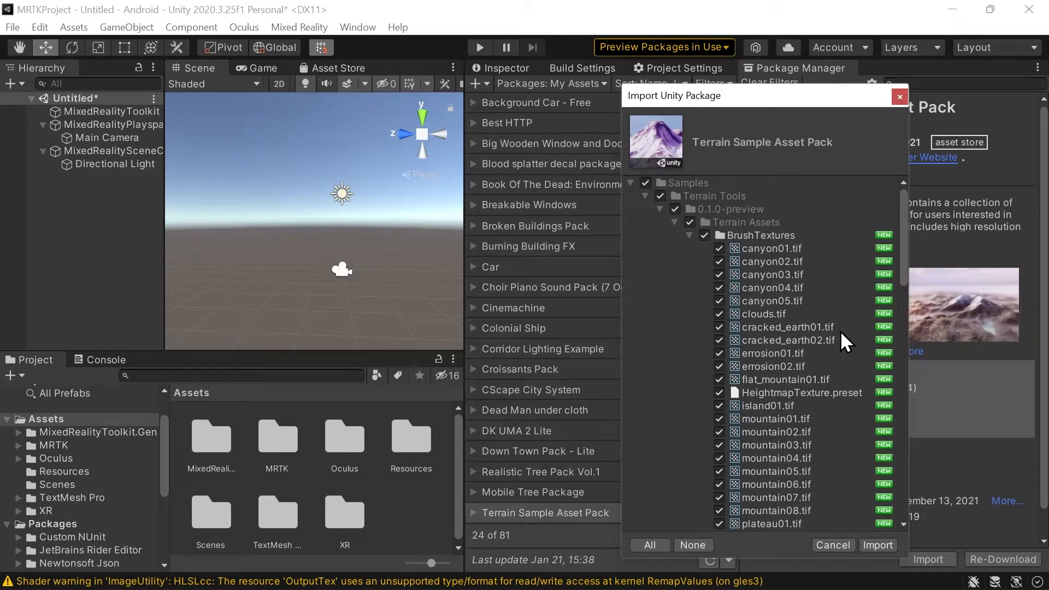
pyautogui.scroll(-15, 840, 339)
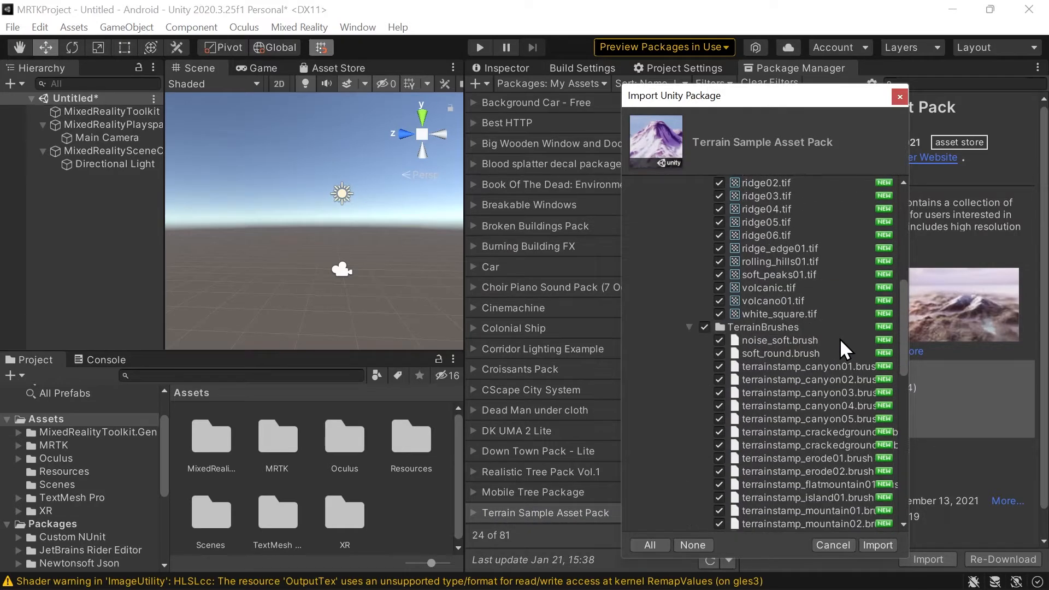
pyautogui.scroll(-10, 840, 339)
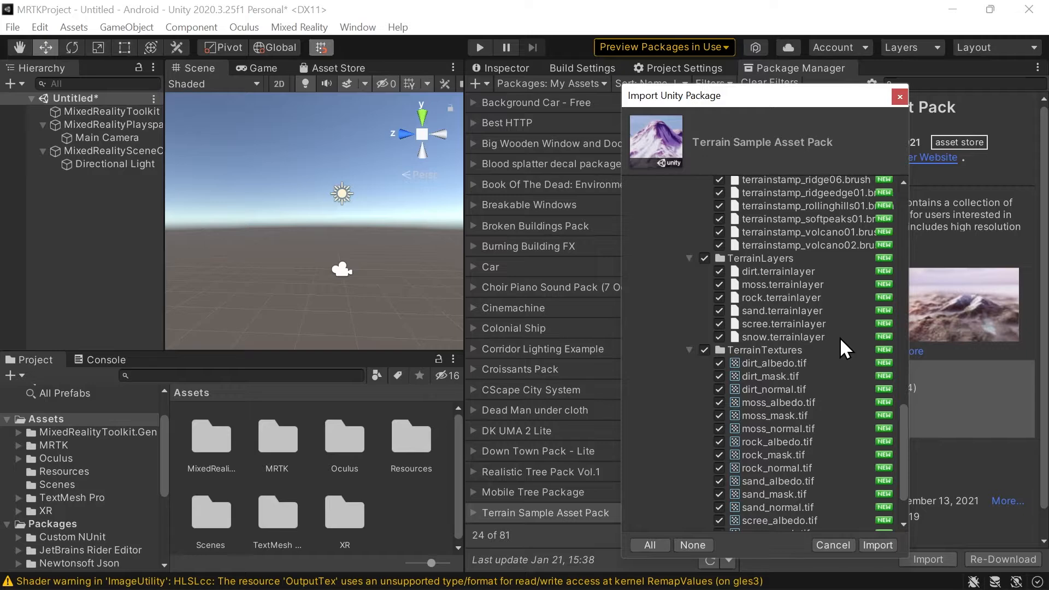
pyautogui.scroll(-5, 840, 336)
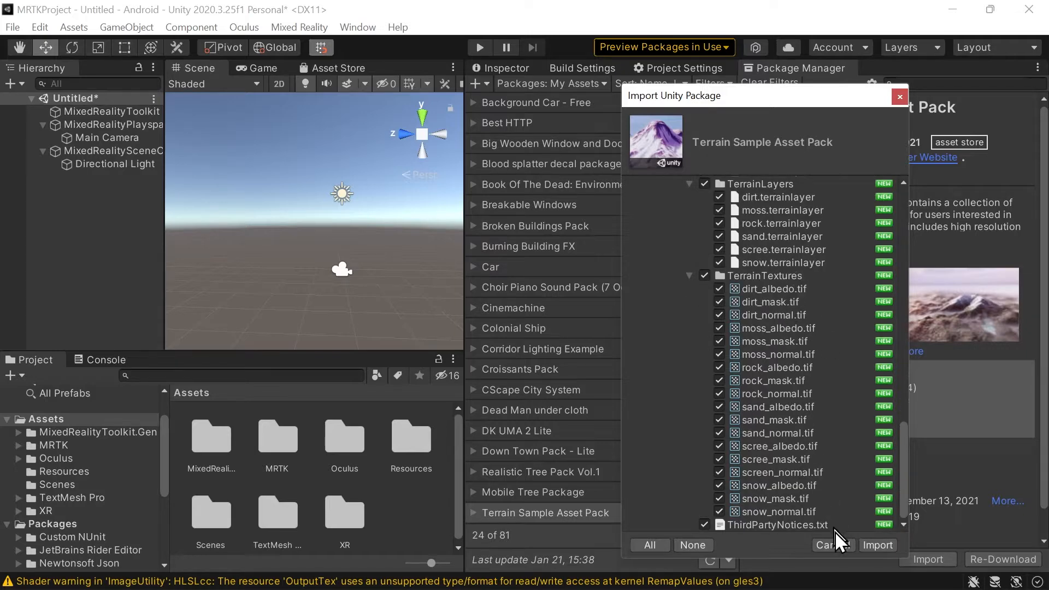
pyautogui.click(877, 546)
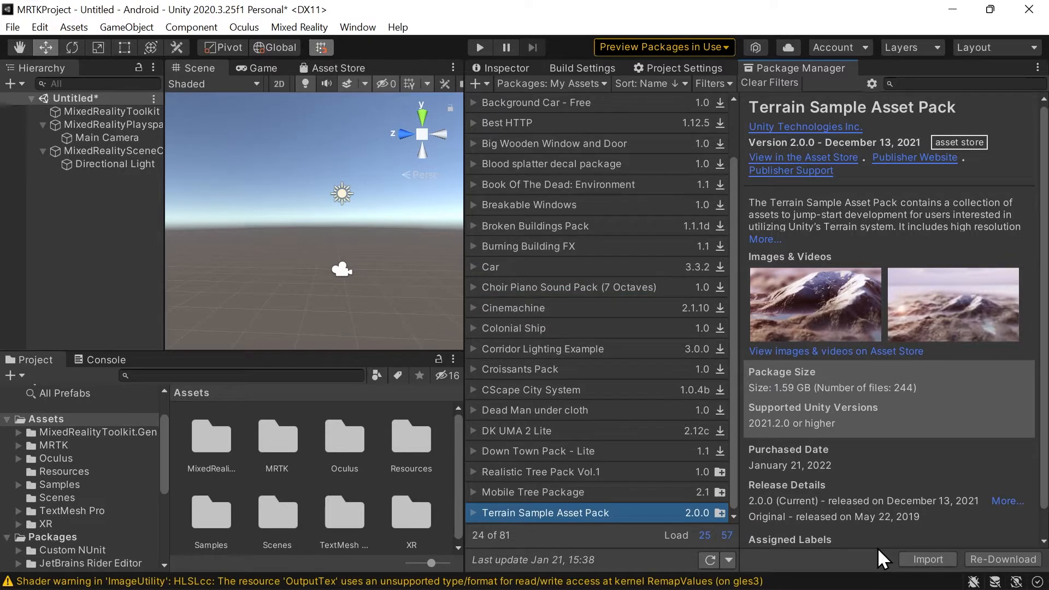
pyautogui.scroll(-1, 880, 532)
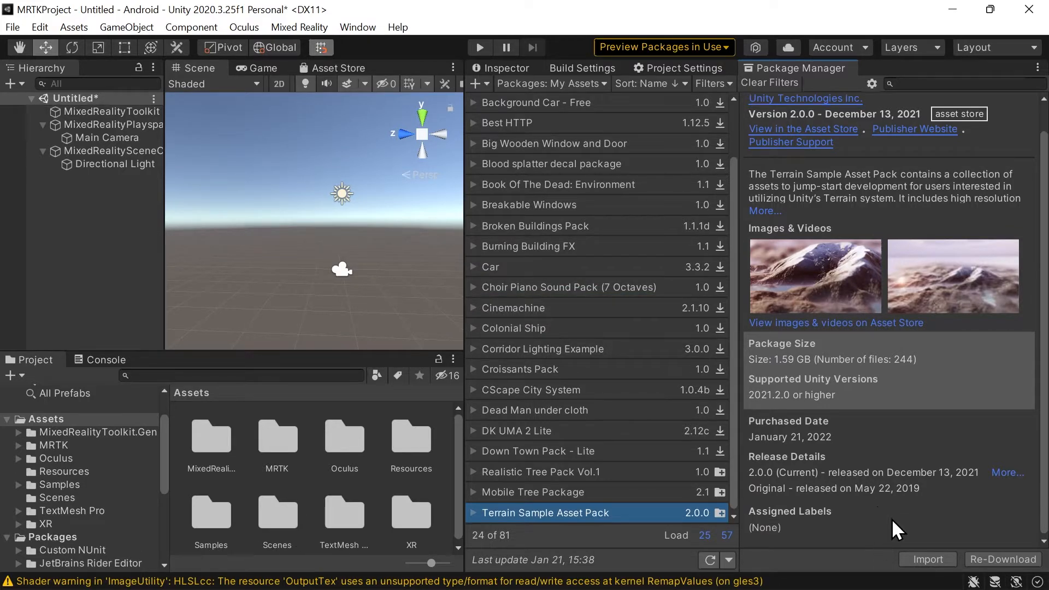
pyautogui.scroll(1, 892, 519)
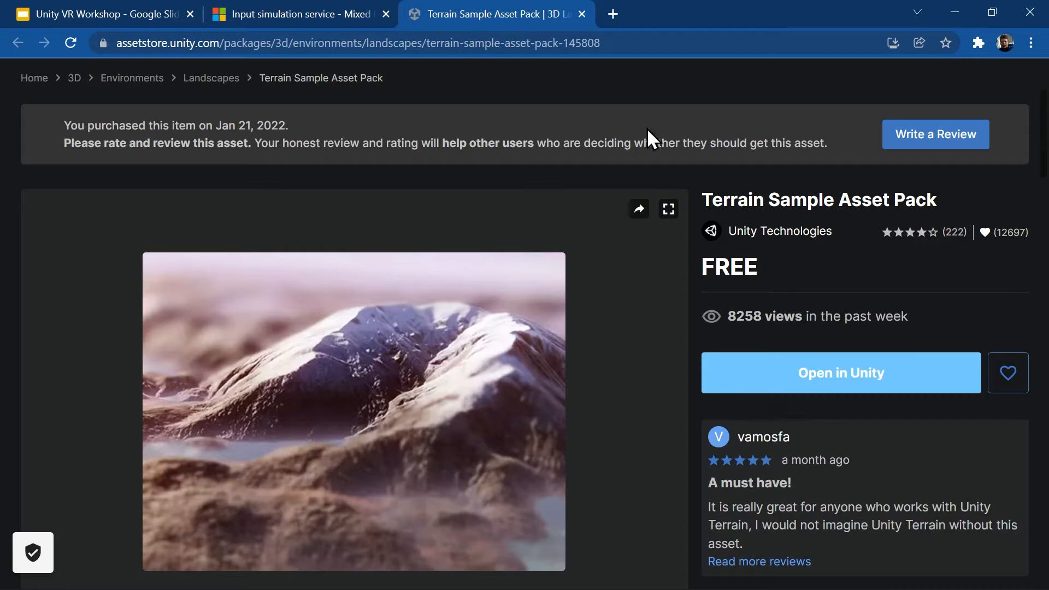
pyautogui.scroll(3, 647, 127)
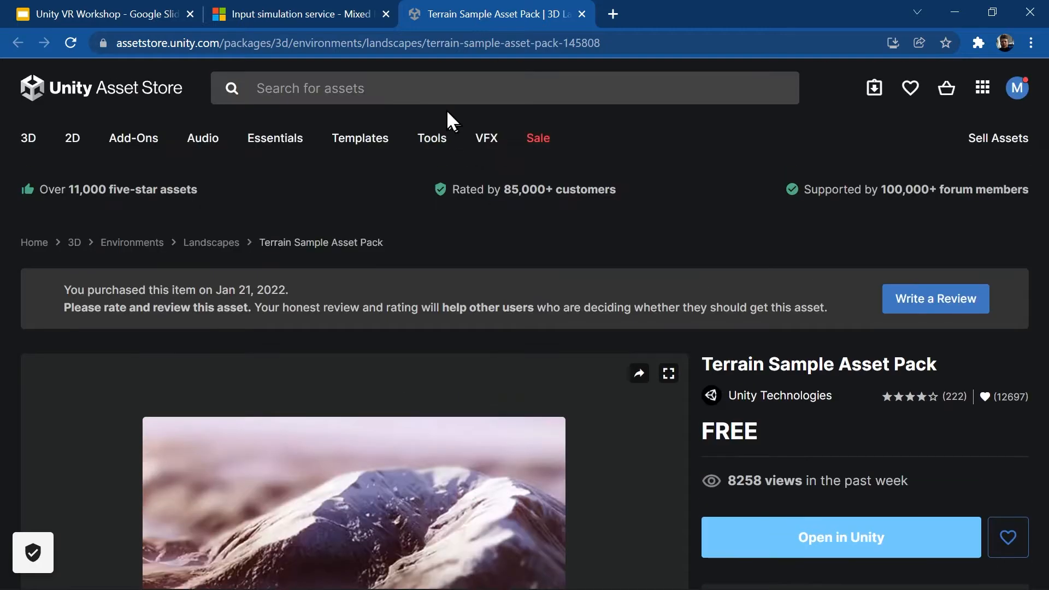
# Search the Unity Asset Store for "tree pack" and limit the results to free assets
pyautogui.click(440, 92)
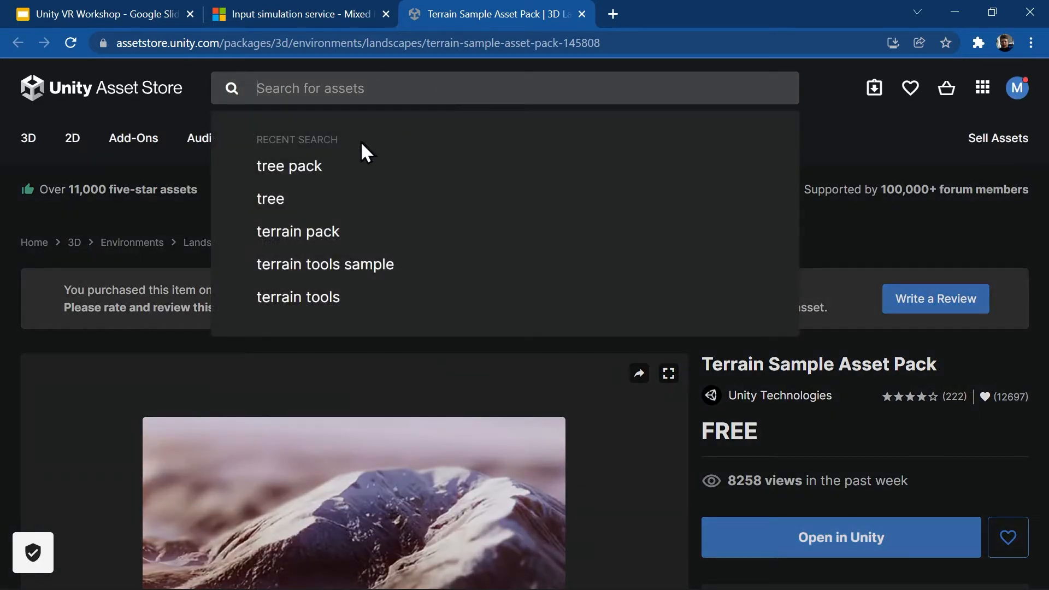
pyautogui.click(344, 166)
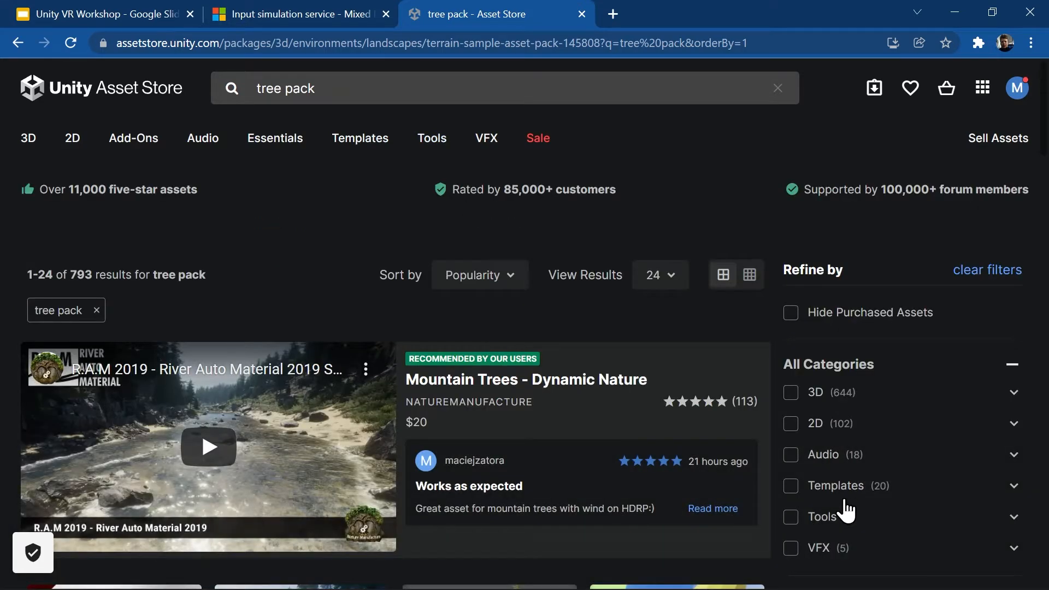
pyautogui.scroll(-3, 853, 539)
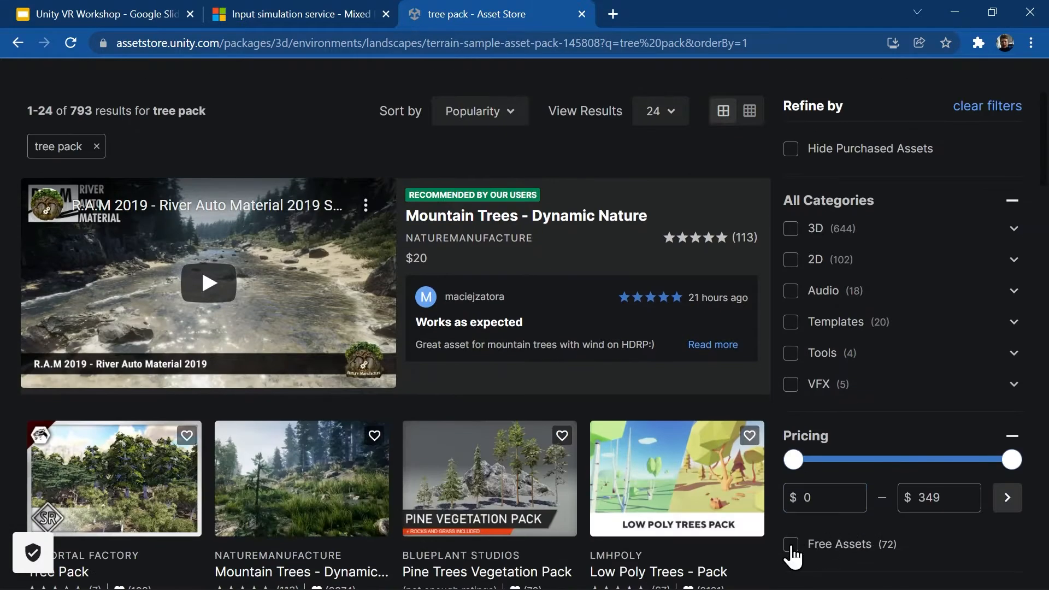
pyautogui.click(791, 548)
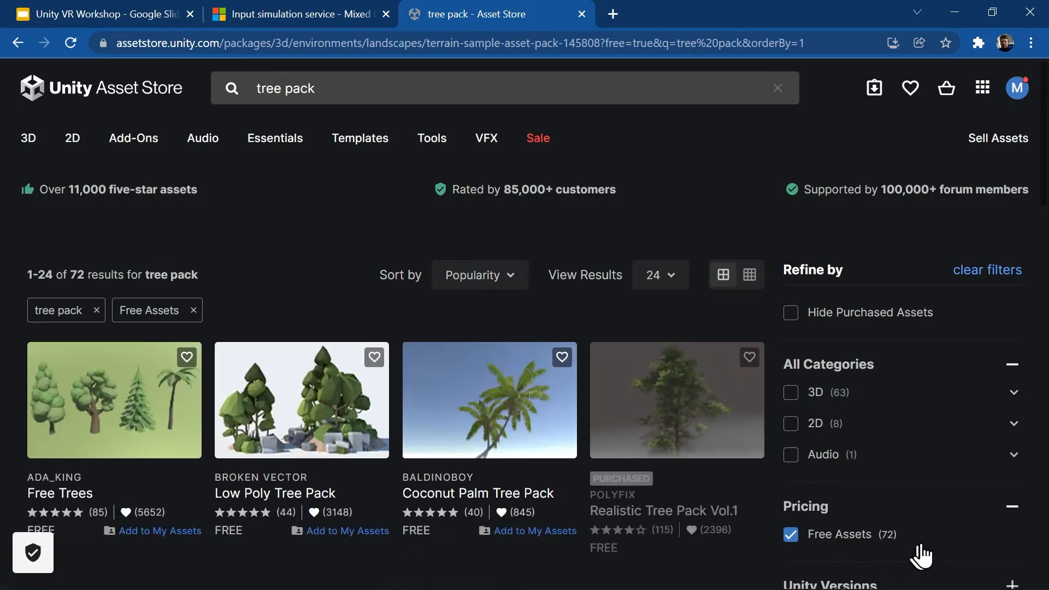
# Open the quick look of the Mobile Tree Package by Laxer and view its second preview image
pyautogui.scroll(-3, 796, 463)
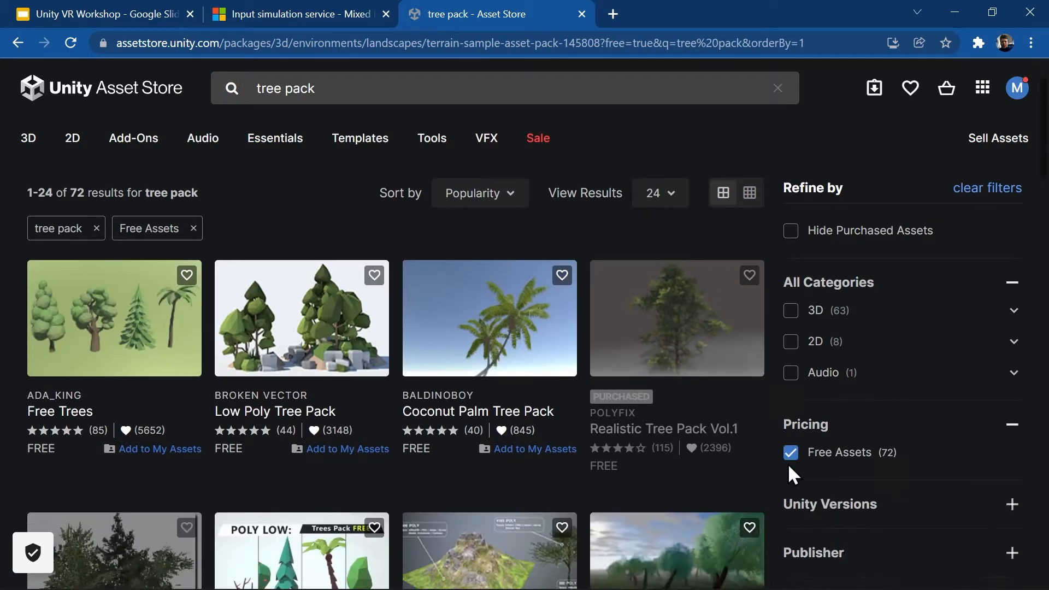
pyautogui.scroll(-1, 792, 472)
pyautogui.scroll(-1, 790, 472)
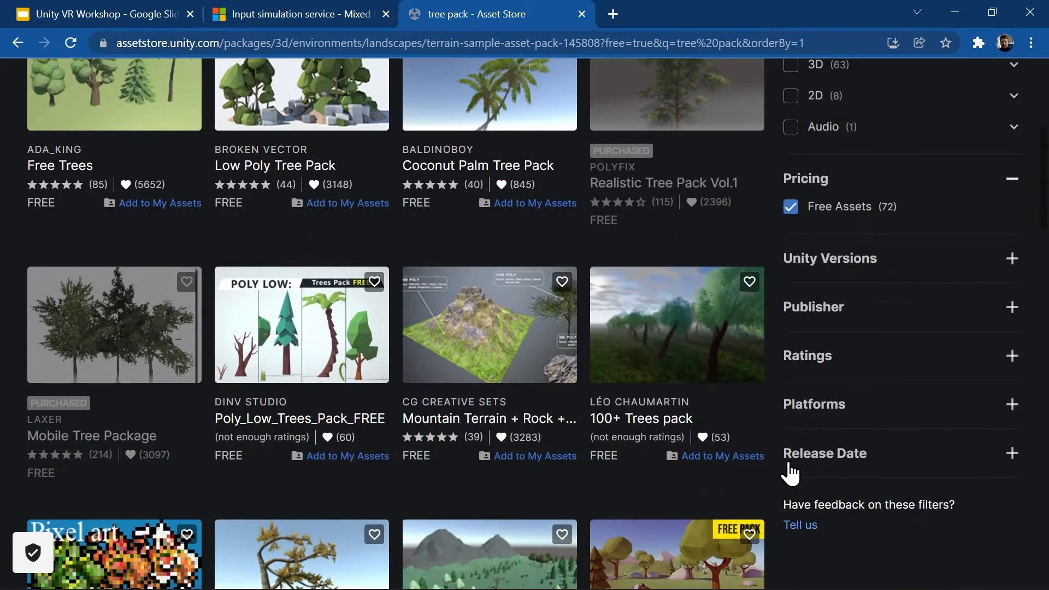
pyautogui.scroll(-1, 791, 472)
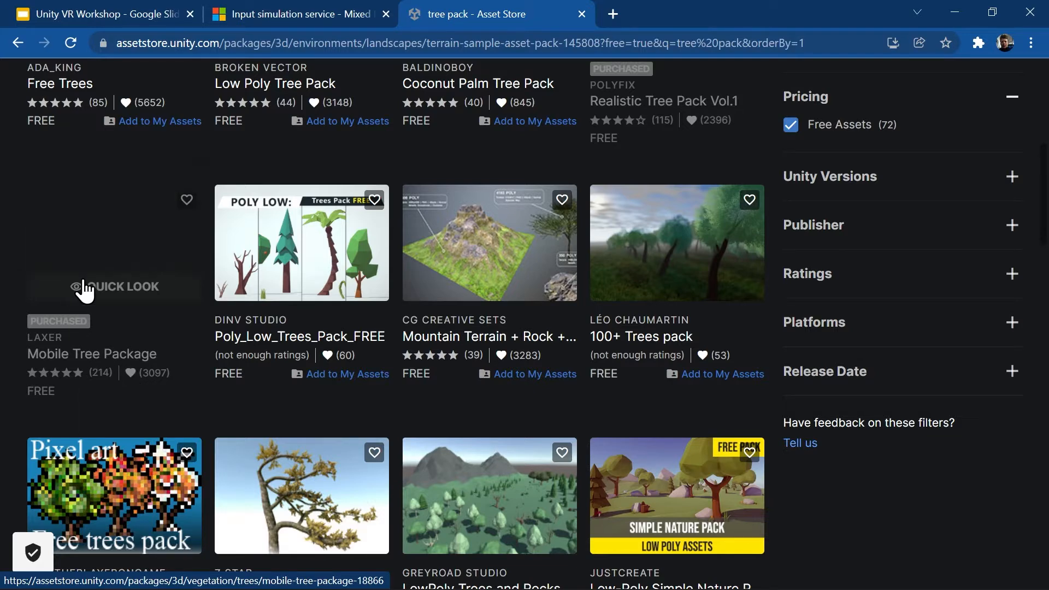
pyautogui.click(83, 286)
pyautogui.click(268, 446)
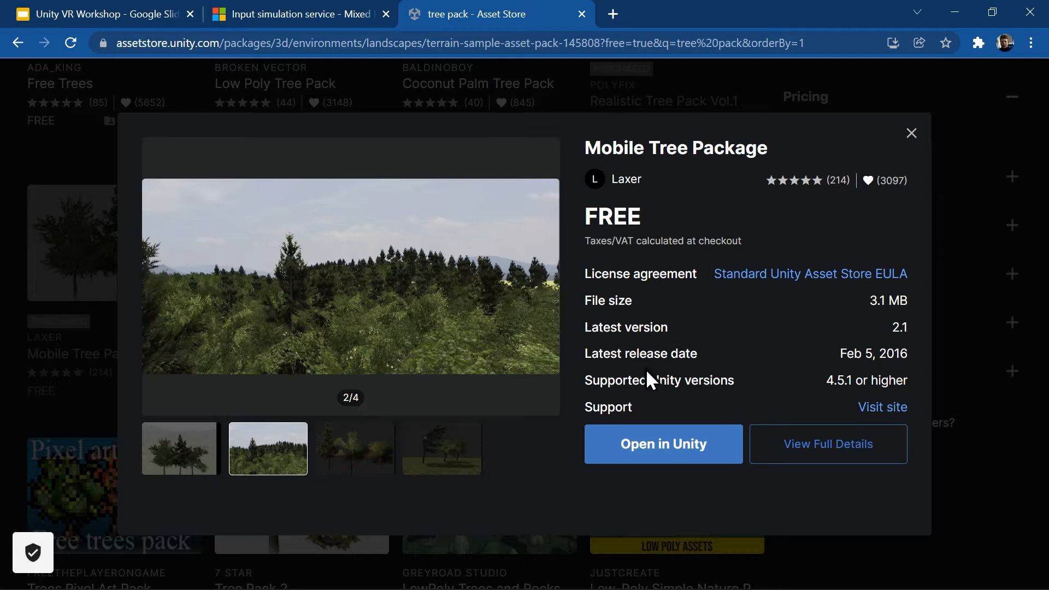
# Open the Mobile Tree Package in the Unity Editor and import all of its files into the project
pyautogui.click(701, 465)
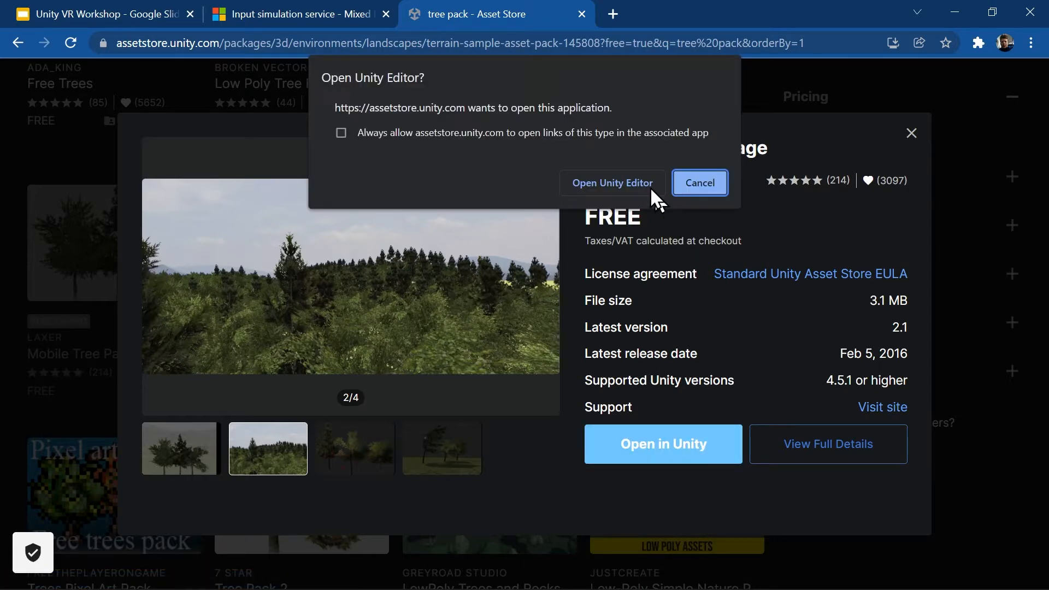
pyautogui.click(638, 180)
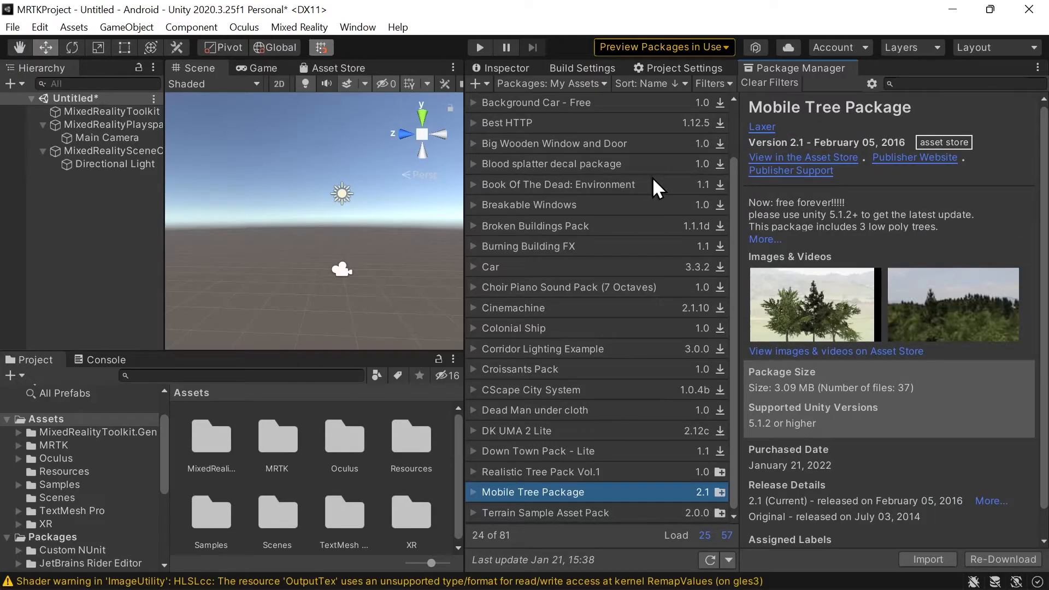
pyautogui.click(939, 559)
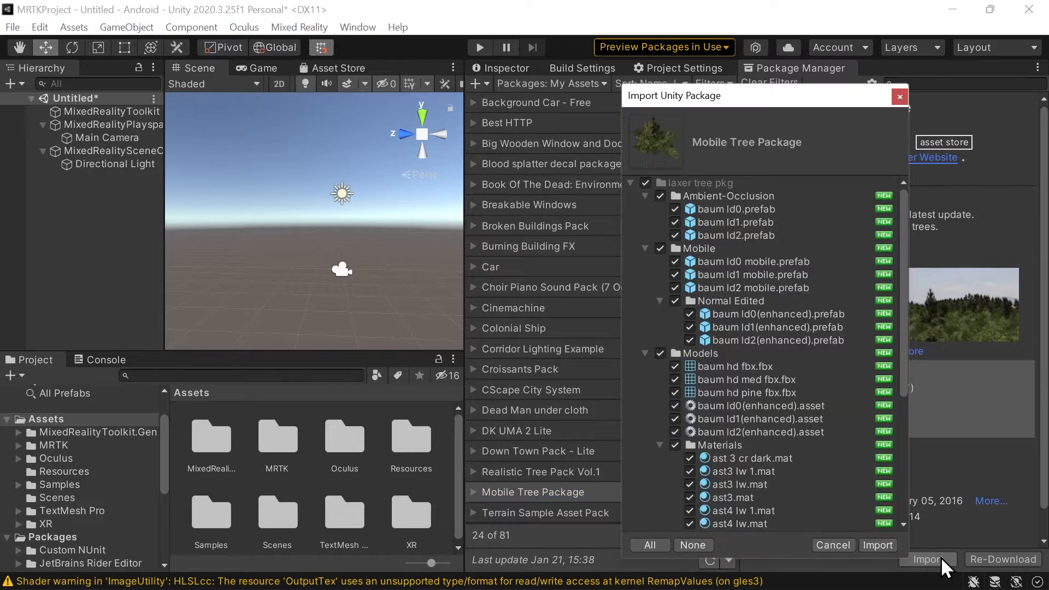
pyautogui.click(881, 545)
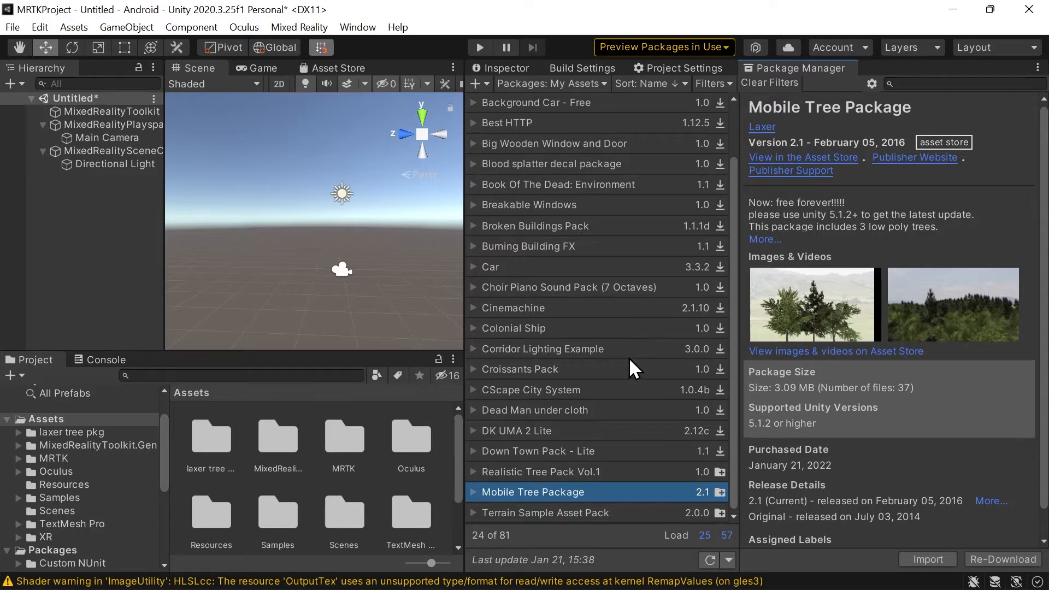
# Show the Inspector and narrow both it and the Hierarchy to give the Scene view more room
pyautogui.click(518, 66)
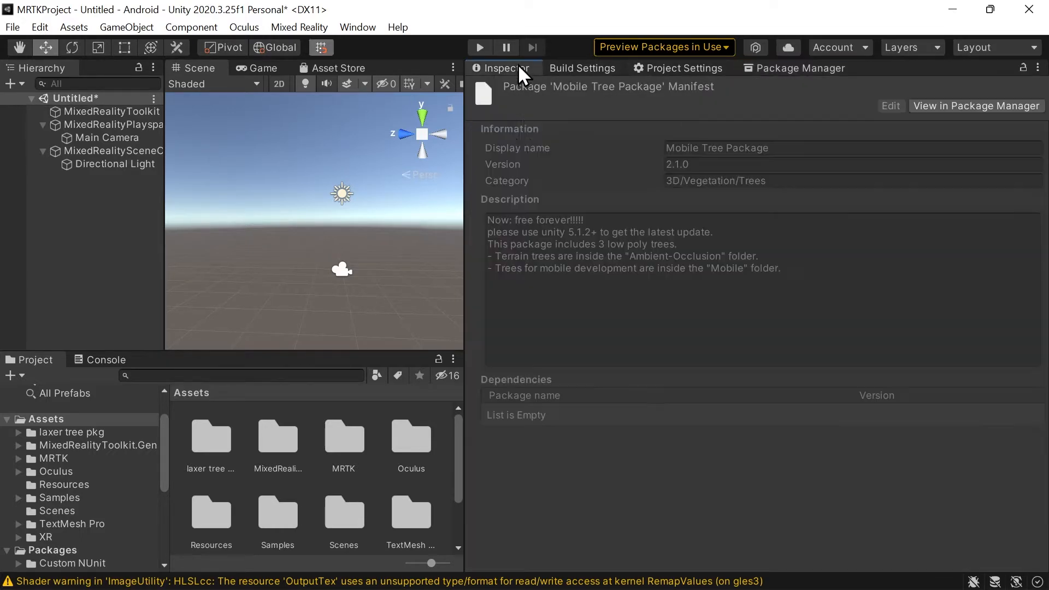
pyautogui.moveTo(464, 208); pyautogui.dragTo(847, 227)
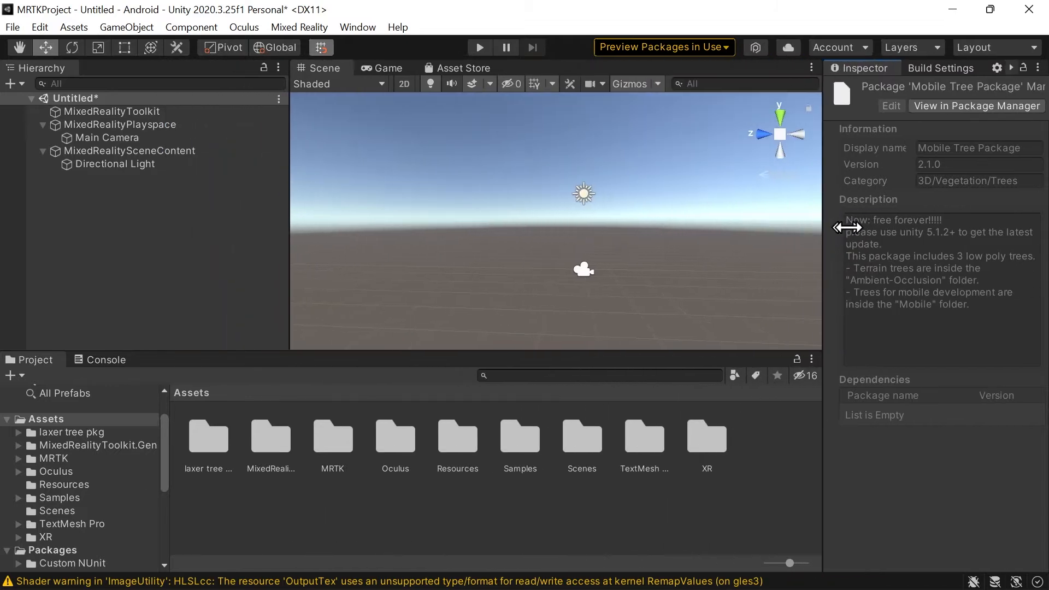
pyautogui.moveTo(290, 225); pyautogui.dragTo(209, 234)
pyautogui.click(170, 240)
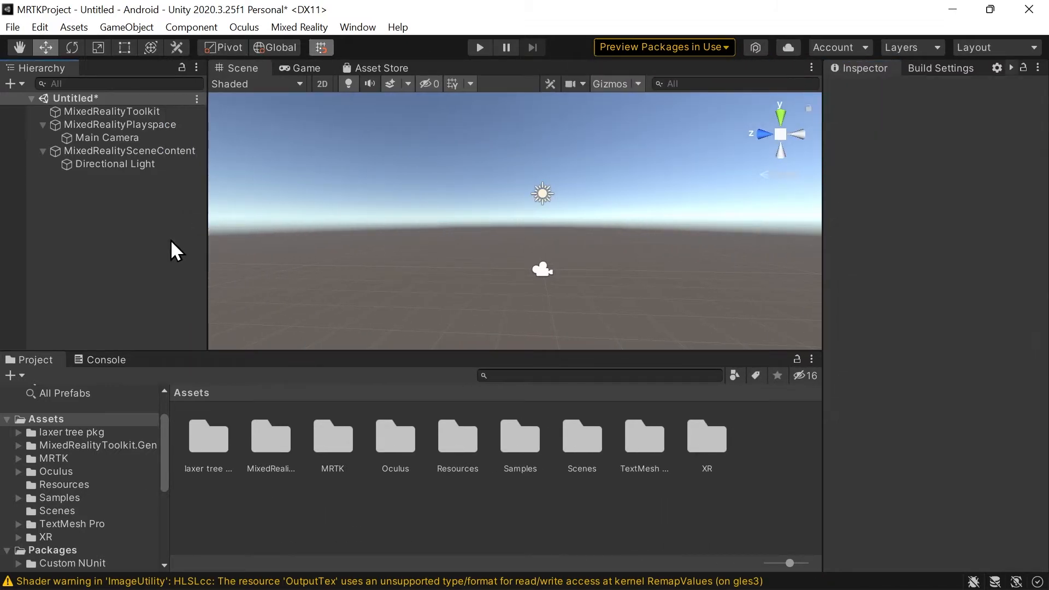
# Save the scene as TerrainExample in the project's Scenes folder
pyautogui.hotkey('ctrl', 's')
pyautogui.press('Escape')
pyautogui.hotkey('ctrl', 's')
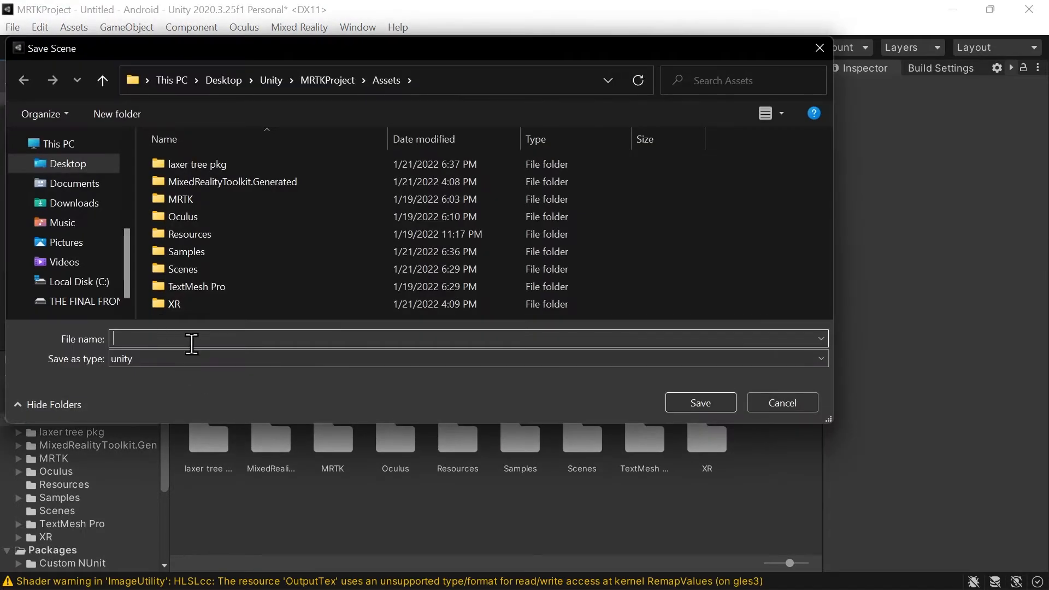
pyautogui.doubleClick(217, 270)
pyautogui.click(235, 339)
pyautogui.write('TerrainExample')
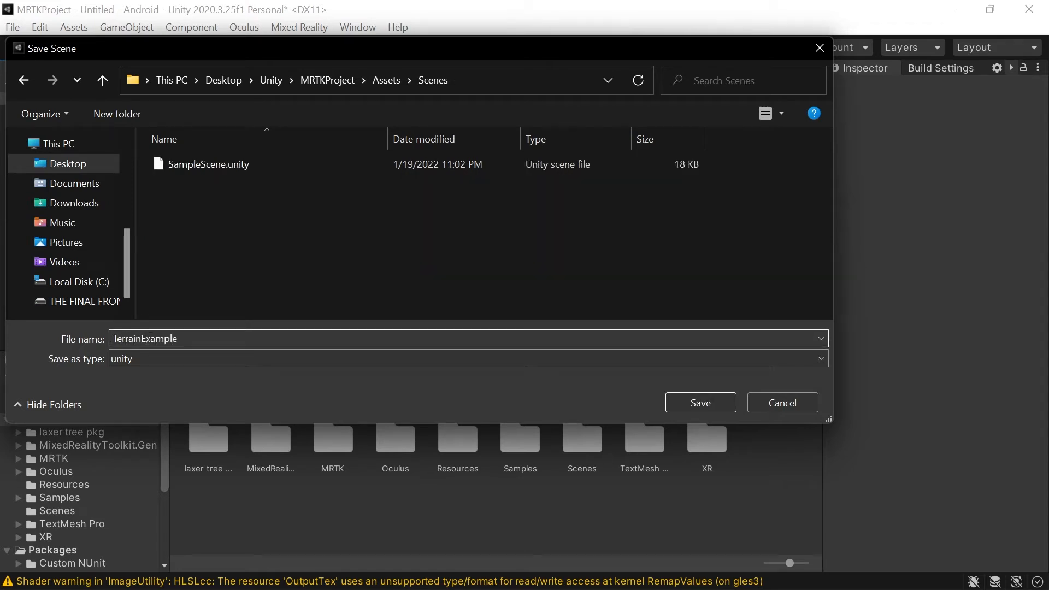
pyautogui.press('Return')
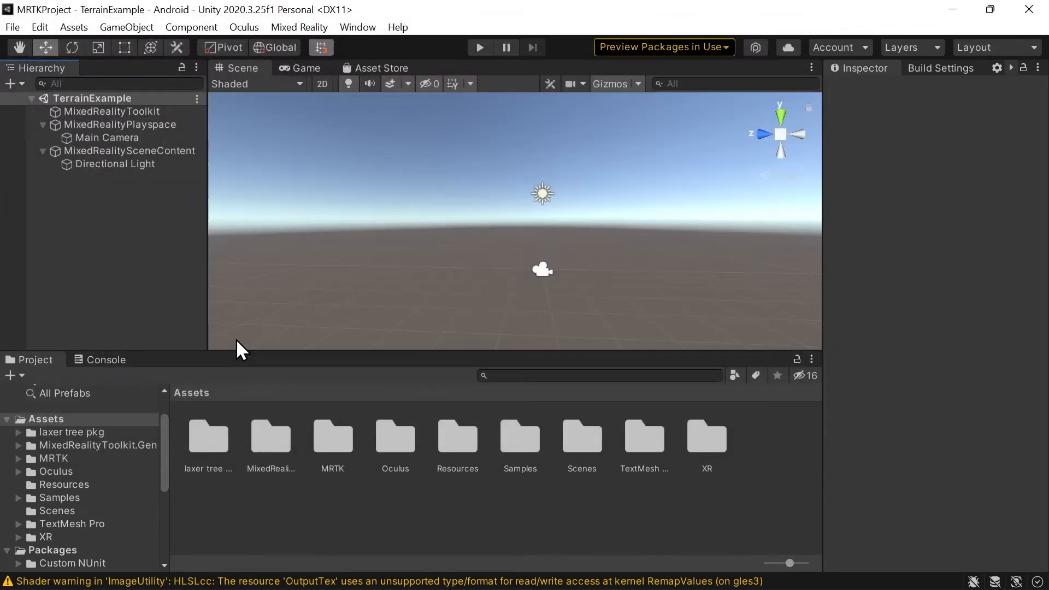
# Select the Directional Light, run the scene in play mode and look around with the simulated camera
pyautogui.click(127, 165)
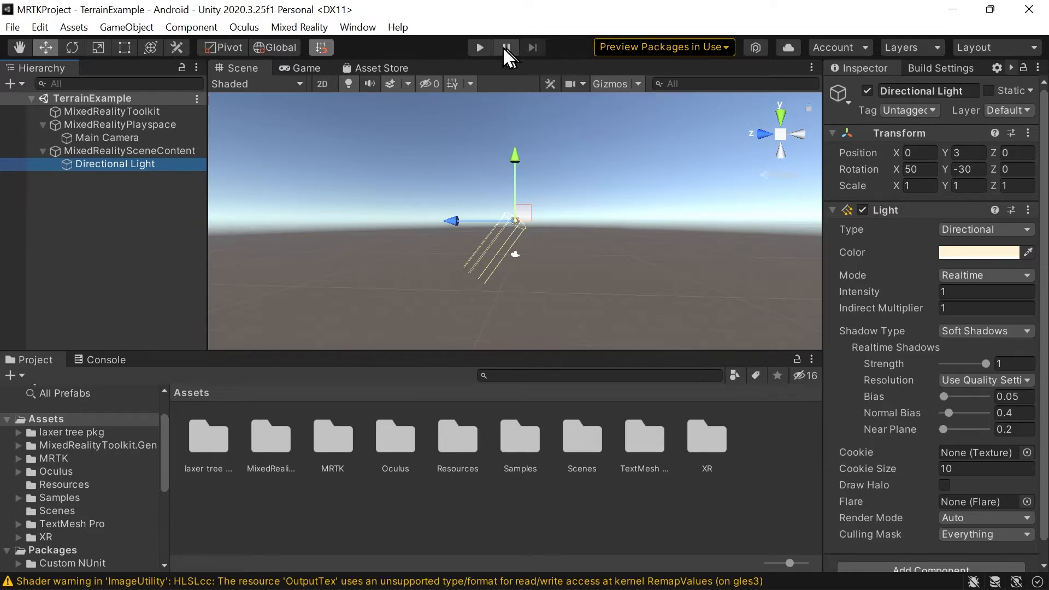
pyautogui.click(479, 48)
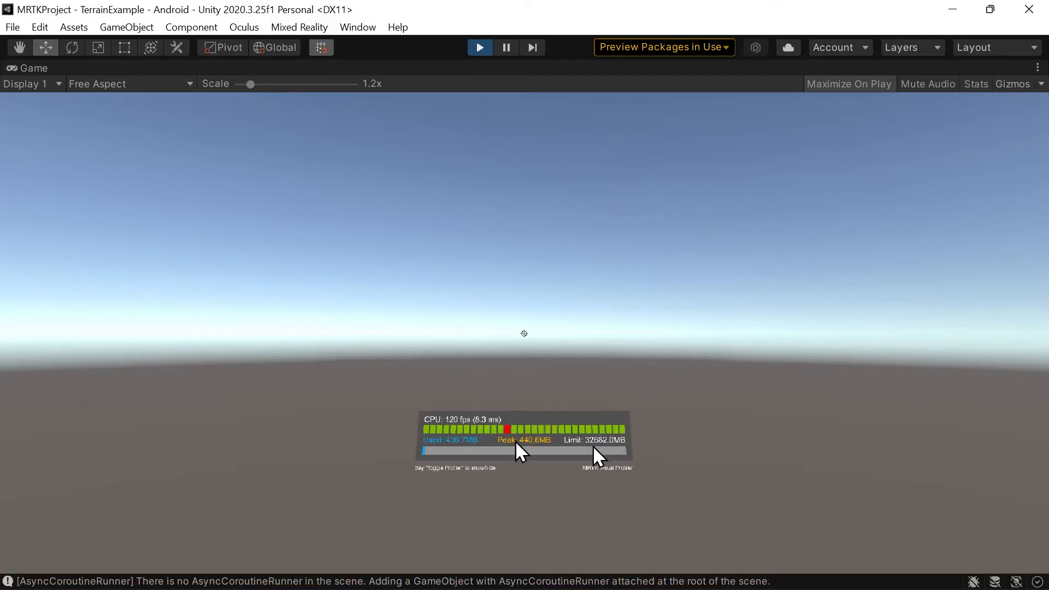
pyautogui.moveTo(494, 427); pyautogui.dragTo(547, 437, button='right')
pyautogui.moveTo(525, 333); pyautogui.dragTo(484, 377, button='right')
# Test camera movement and the simulated right hand in the running scene, and stop play mode
pyautogui.press('space')
pyautogui.press('q')
pyautogui.moveTo(576, 98); pyautogui.dragTo(744, 72, button='right')
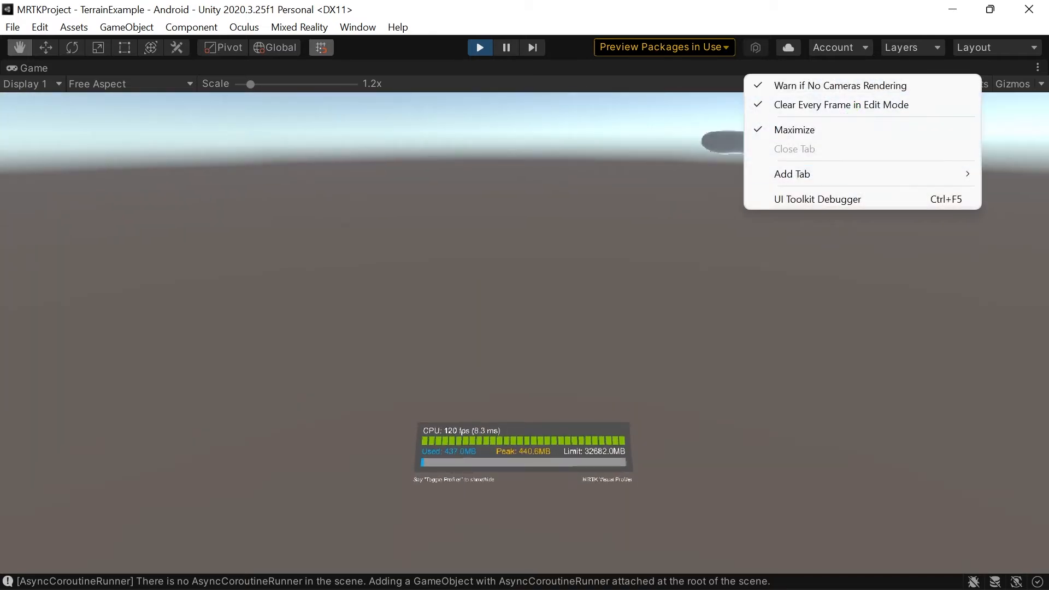
pyautogui.click(605, 201)
pyautogui.press('w')
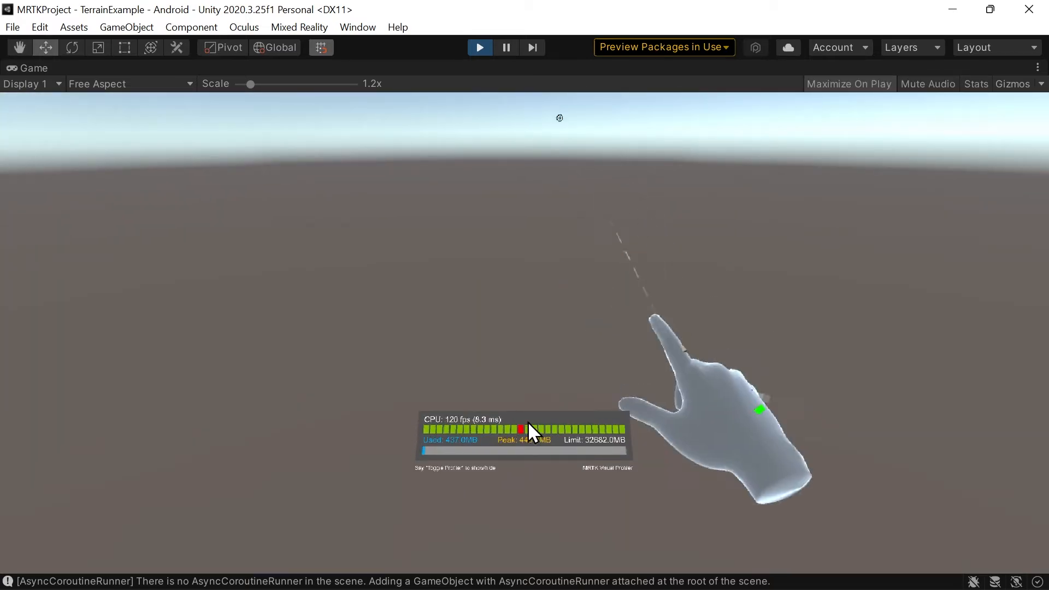
pyautogui.press('shift')
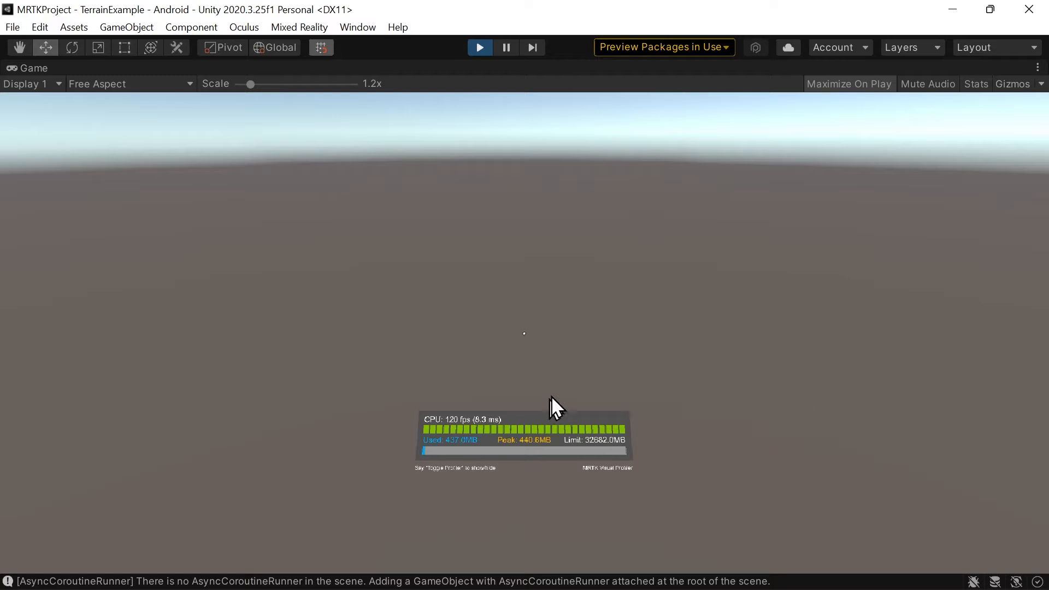
pyautogui.press('space')
pyautogui.press('space')
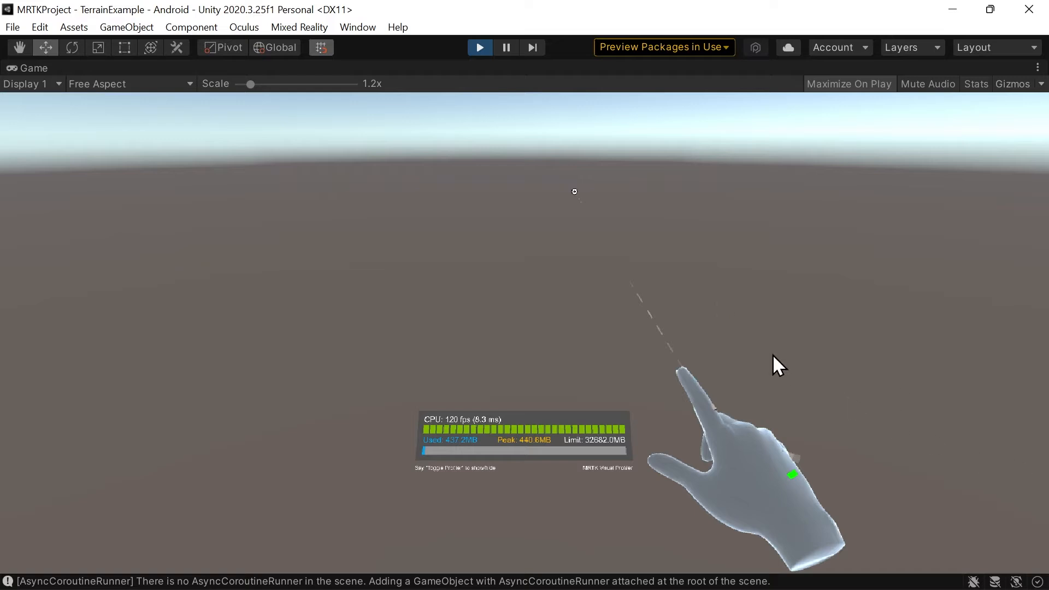
pyautogui.click(474, 48)
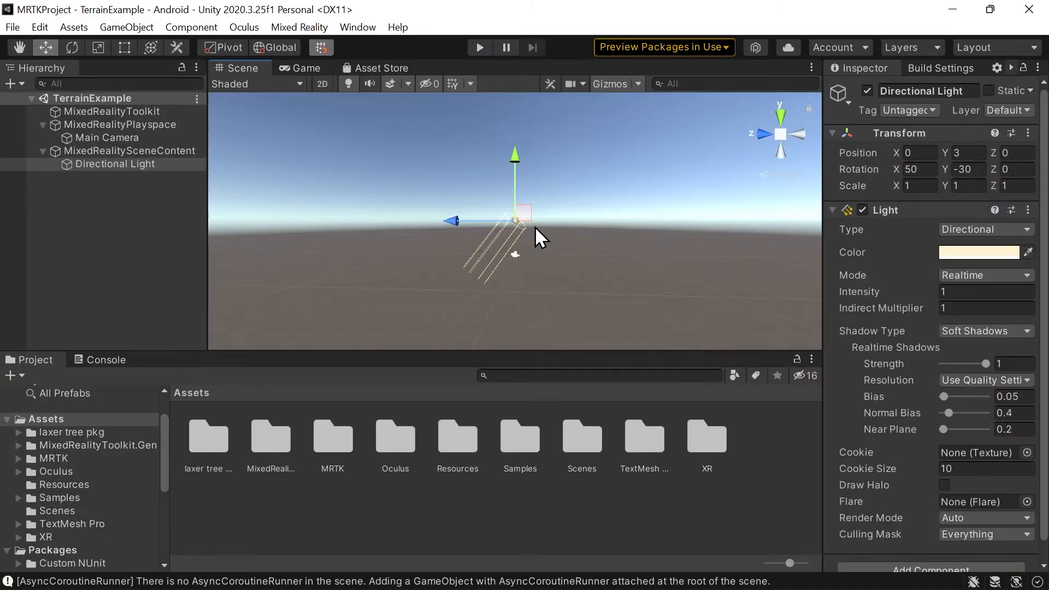
# Check the Raising Teleport Events section of the MRTK input simulation documentation in the browser and return to Unity
pyautogui.hotkey('alt', 'Tab')
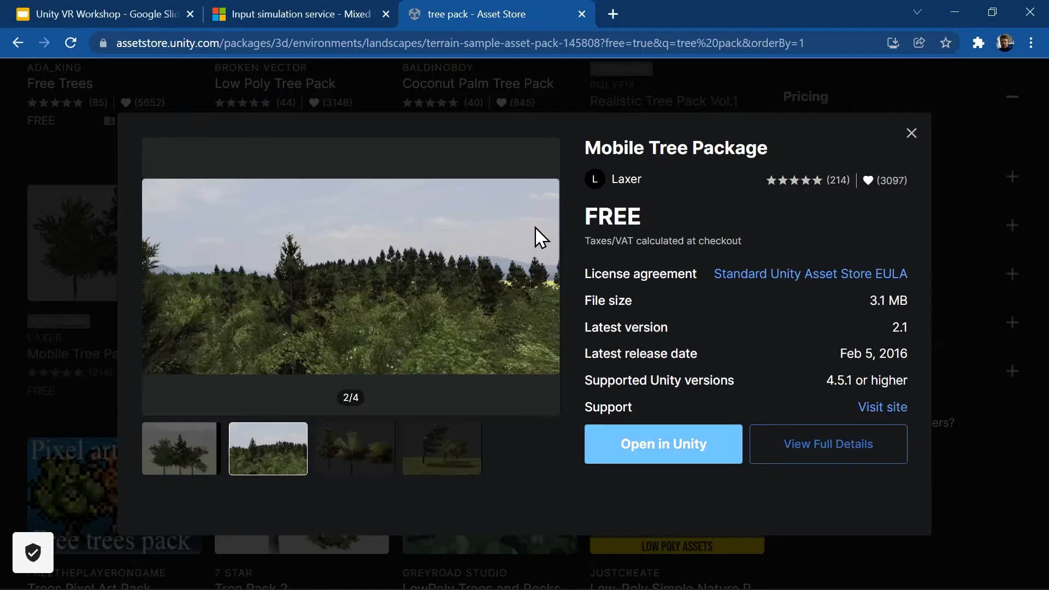
pyautogui.click(310, 3)
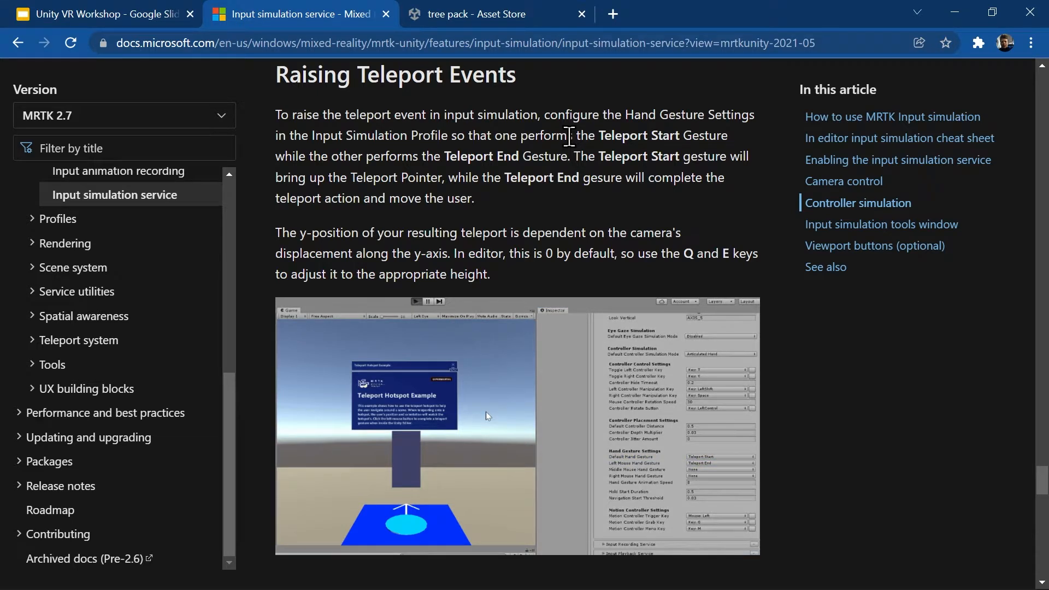
pyautogui.hotkey('alt', 'Tab')
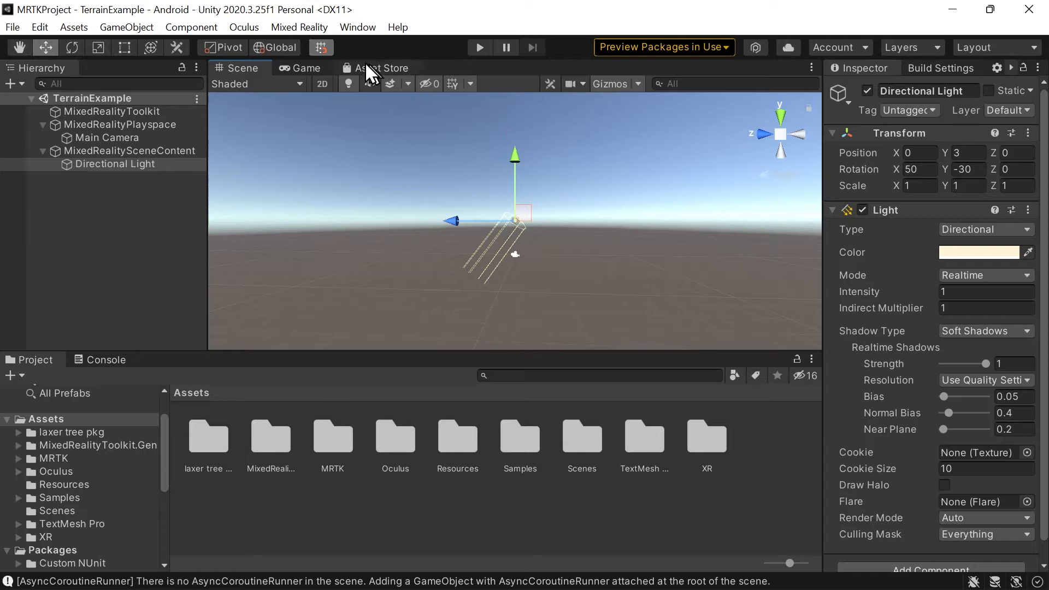
# In a widened Inspector, clone the MixedRealityToolkit object's default configuration profile and input system profile into CustomProfiles, keeping the suggested names
pyautogui.click(94, 112)
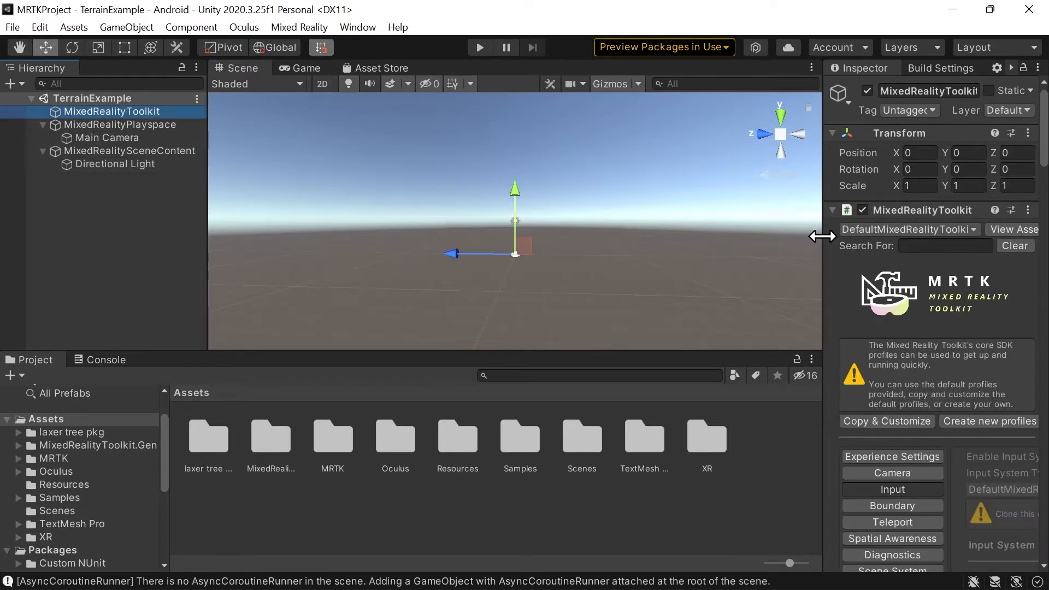
pyautogui.moveTo(822, 236); pyautogui.dragTo(421, 236)
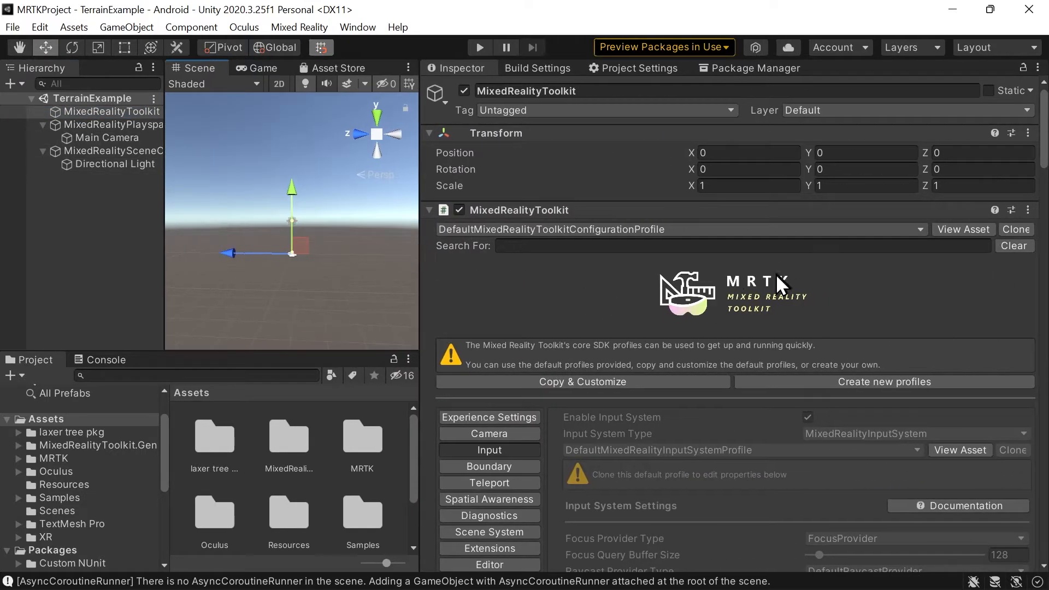
pyautogui.scroll(-5, 776, 274)
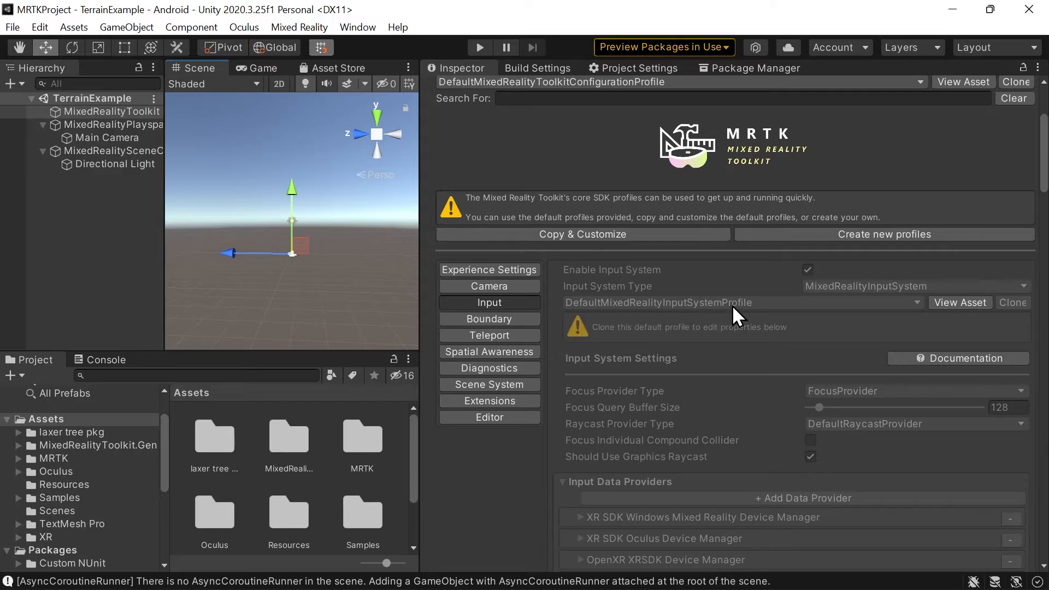
pyautogui.click(633, 234)
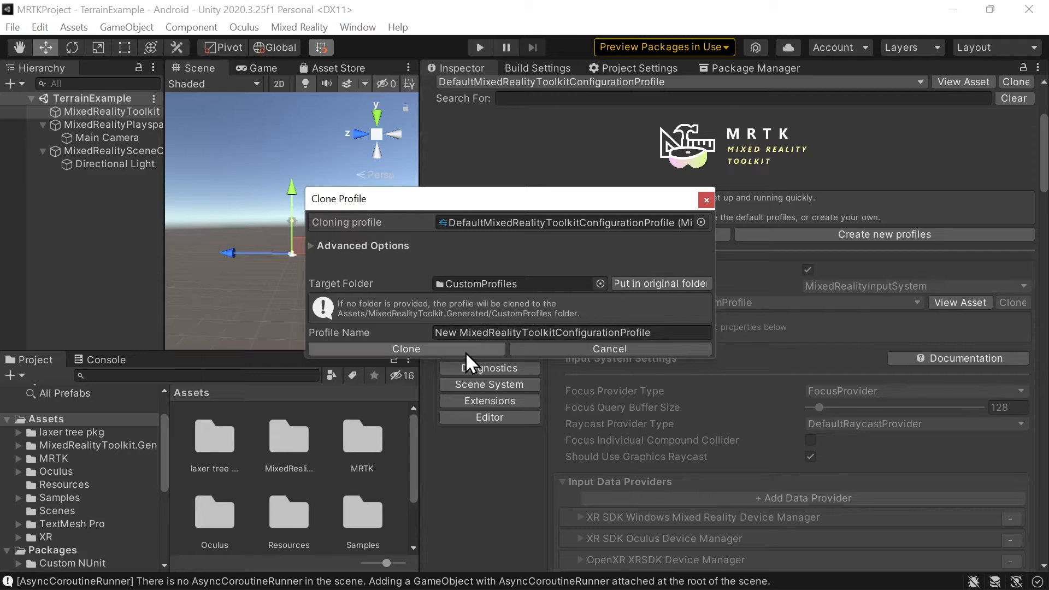
pyautogui.click(466, 350)
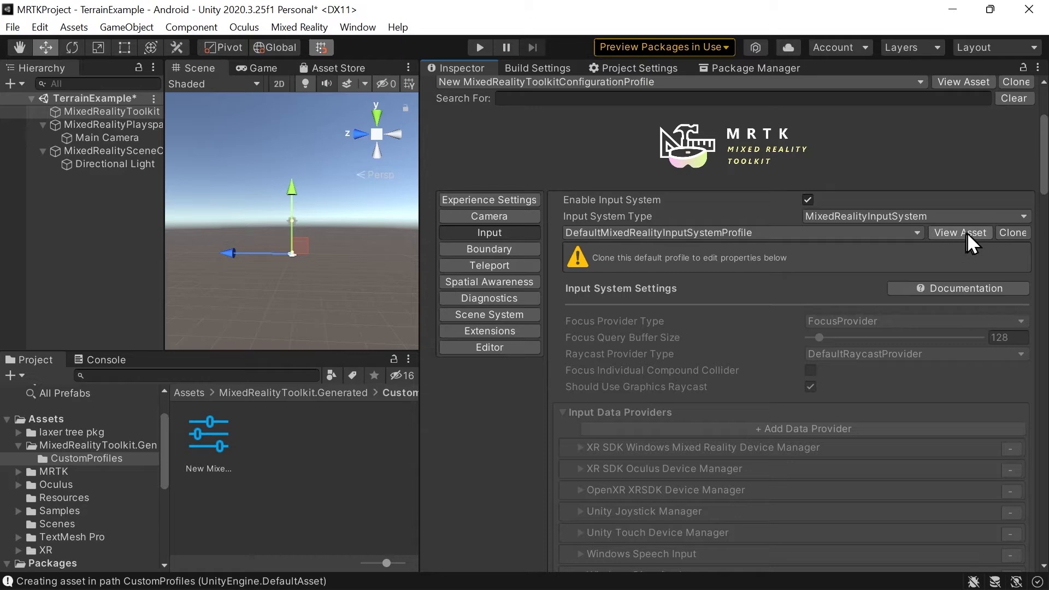
pyautogui.click(1014, 234)
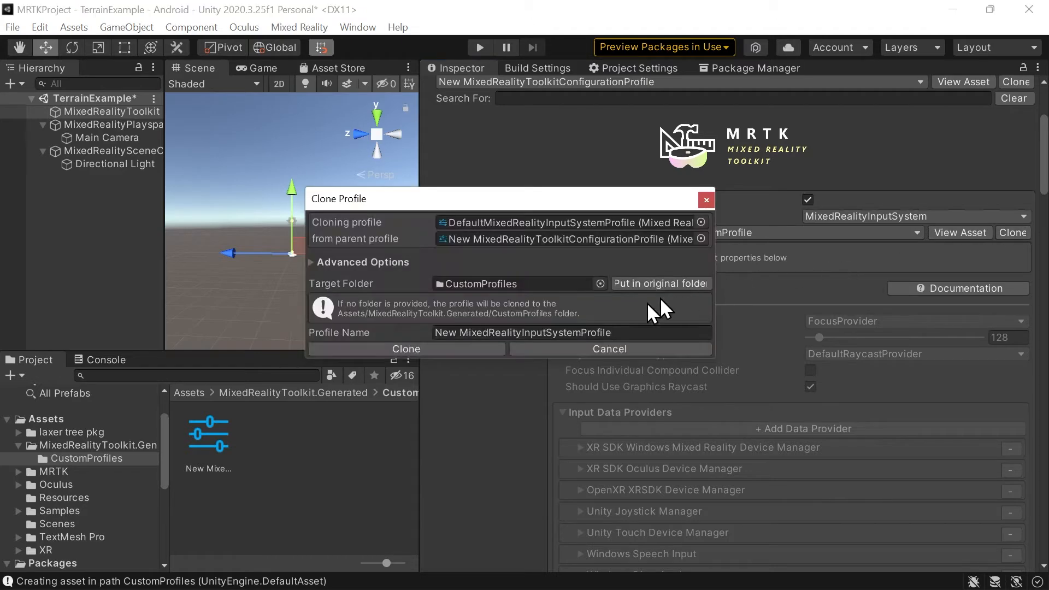
pyautogui.click(462, 350)
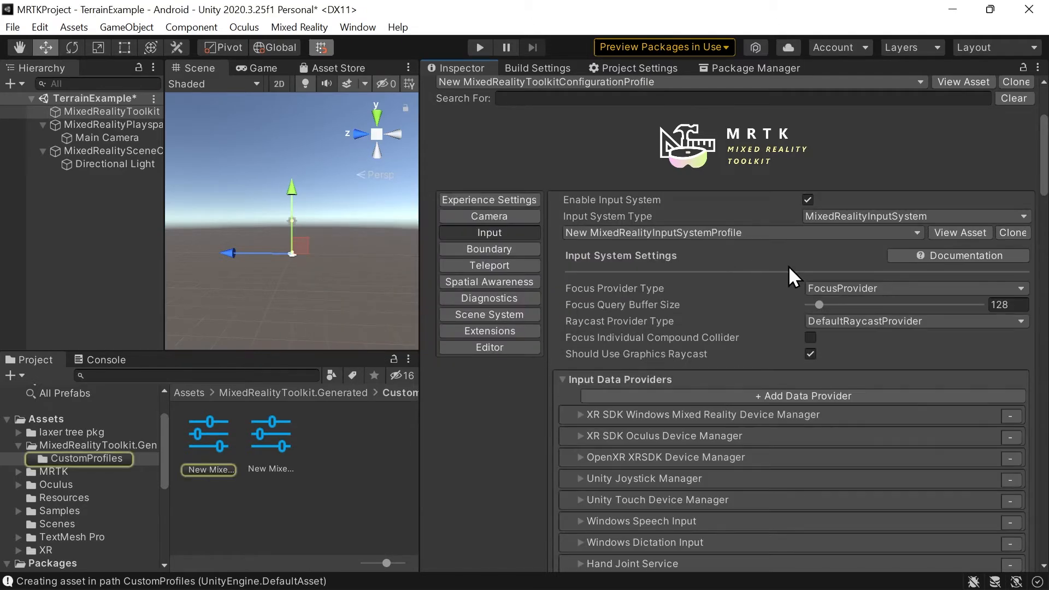
# Clone the Input Simulation Service's default profile into CustomProfiles, keeping the name New MixedRealityInputSimulationProfile
pyautogui.scroll(-5, 788, 266)
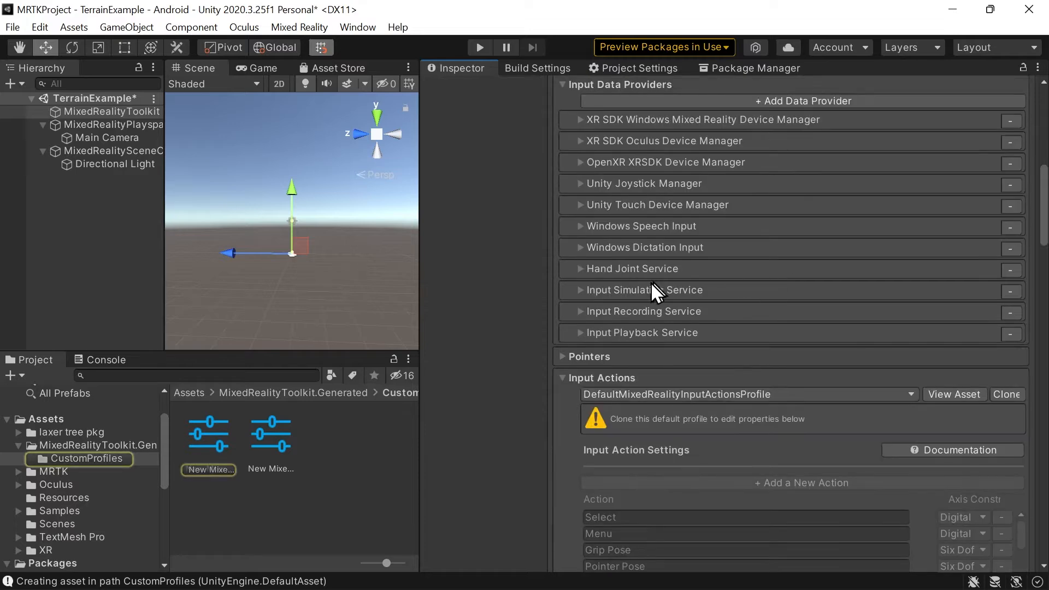
pyautogui.click(579, 289)
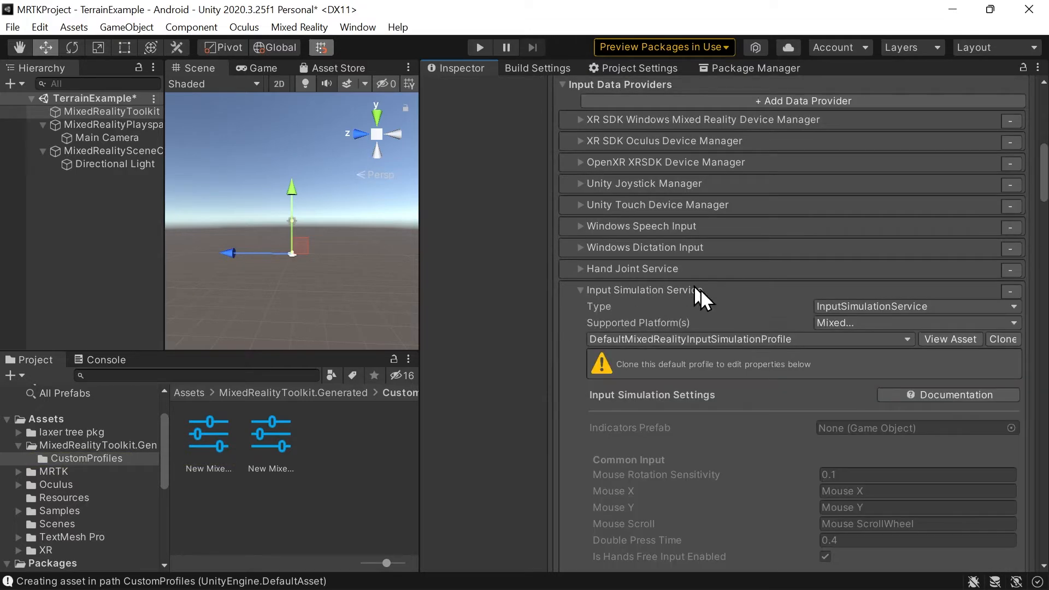
pyautogui.scroll(-15, 745, 399)
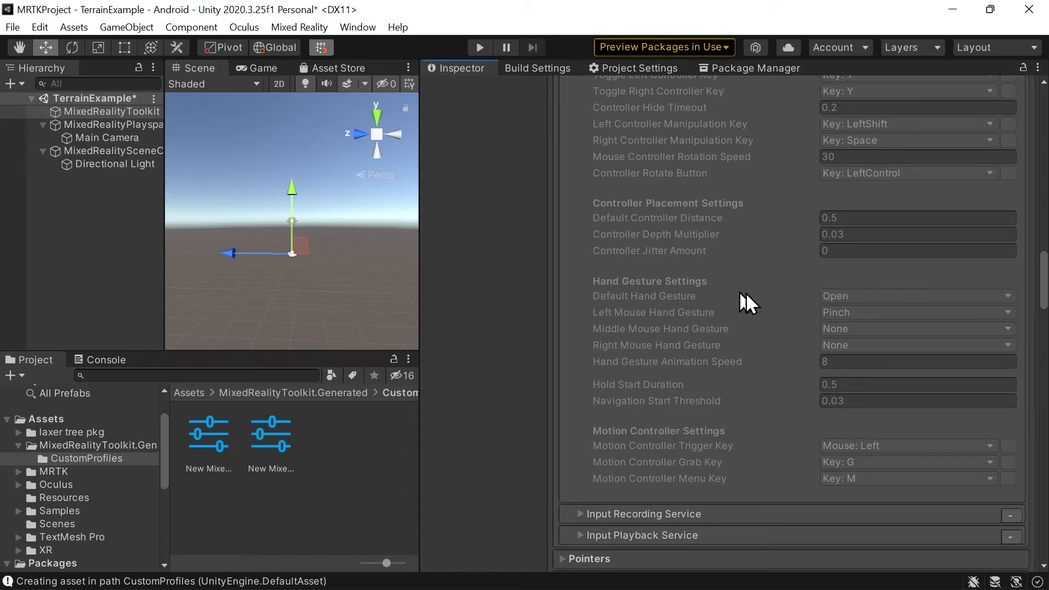
pyautogui.scroll(20, 746, 293)
pyautogui.scroll(-3, 750, 300)
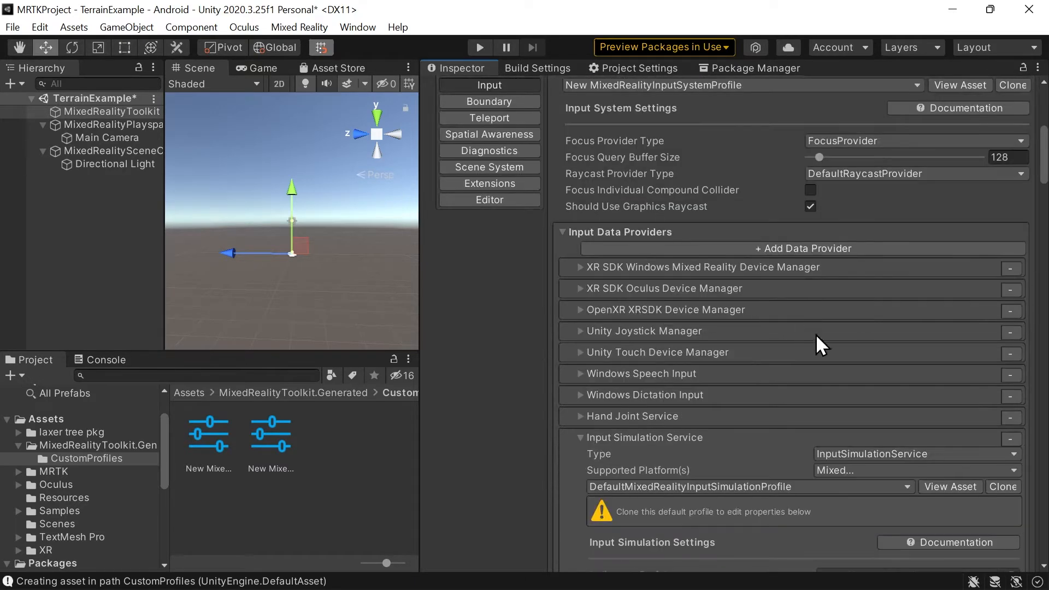
pyautogui.scroll(3, 837, 333)
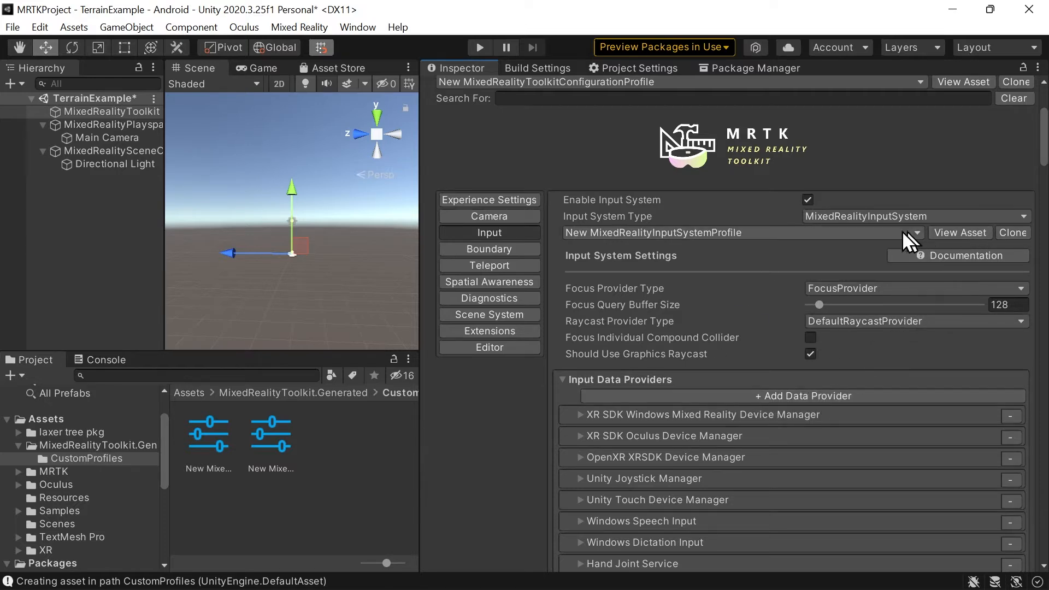
pyautogui.scroll(-3, 686, 333)
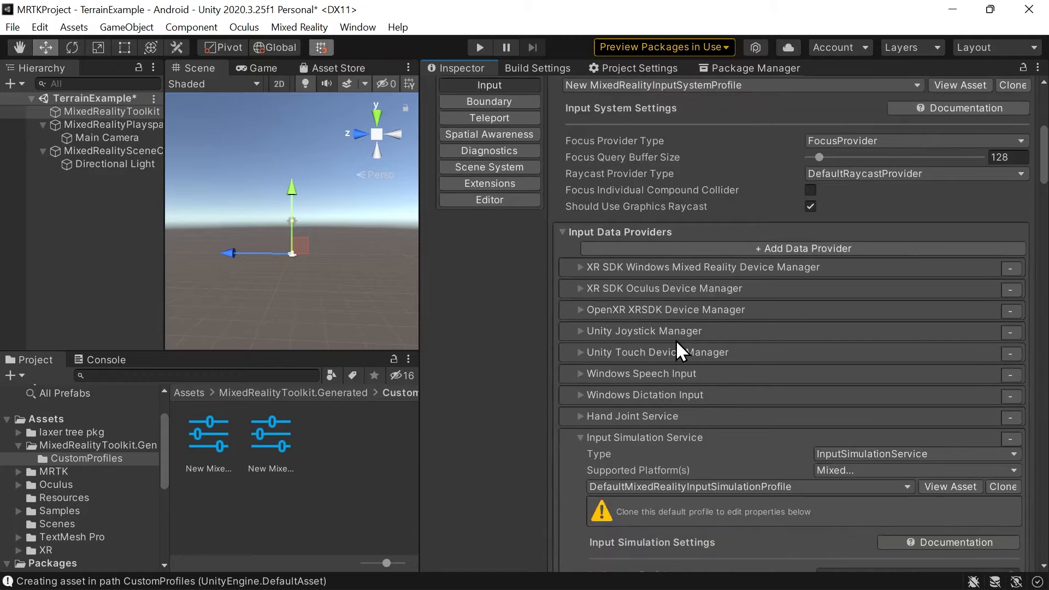
pyautogui.scroll(-3, 676, 340)
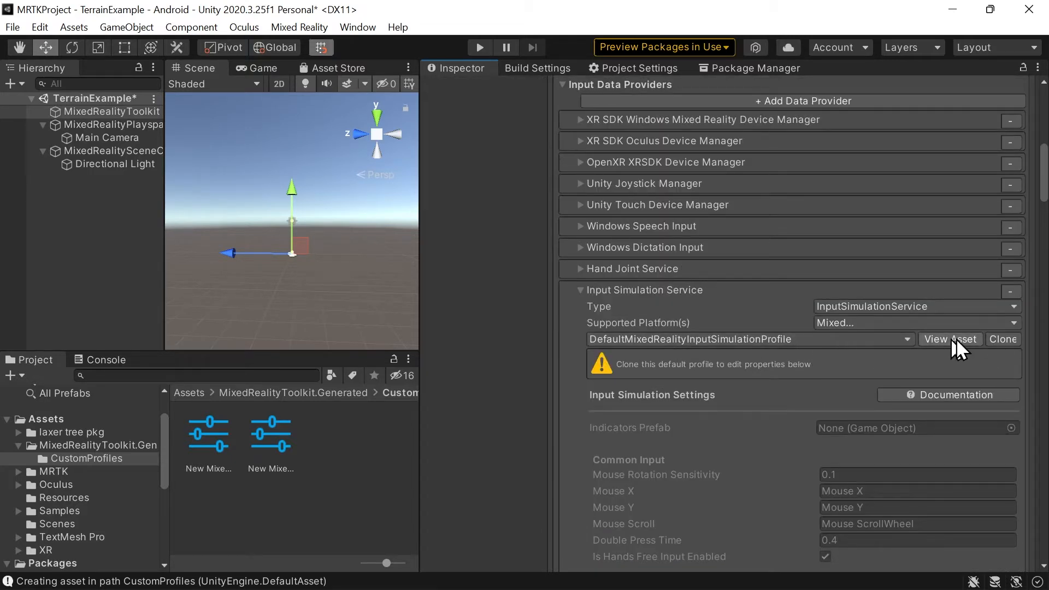
pyautogui.click(1004, 340)
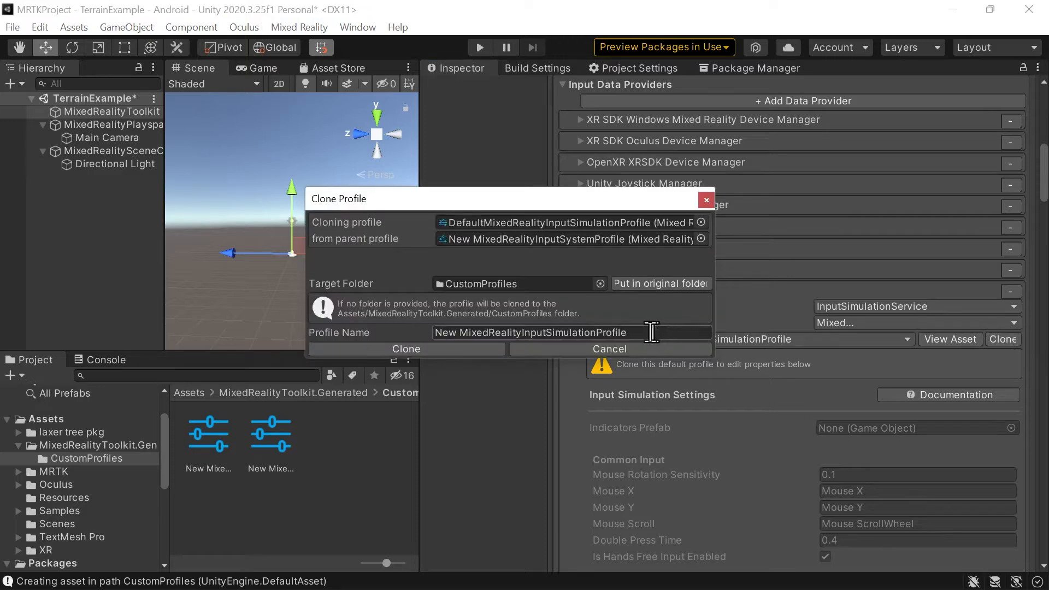
pyautogui.click(484, 352)
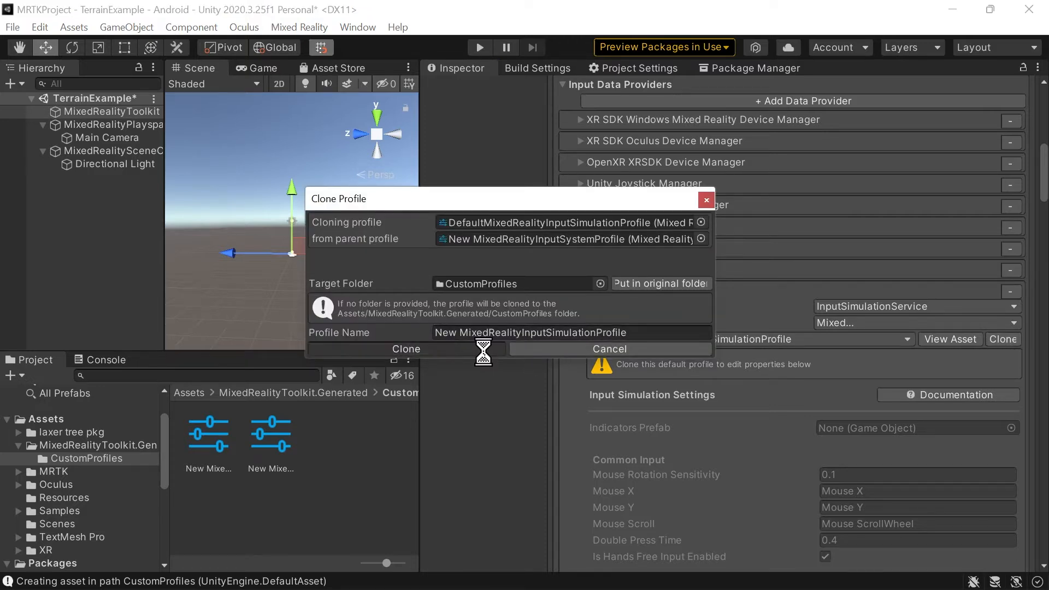
# In the cloned simulation profile's hand gesture settings, set the default gesture to Teleport Start and the left mouse gesture to Teleport End
pyautogui.scroll(-15, 799, 395)
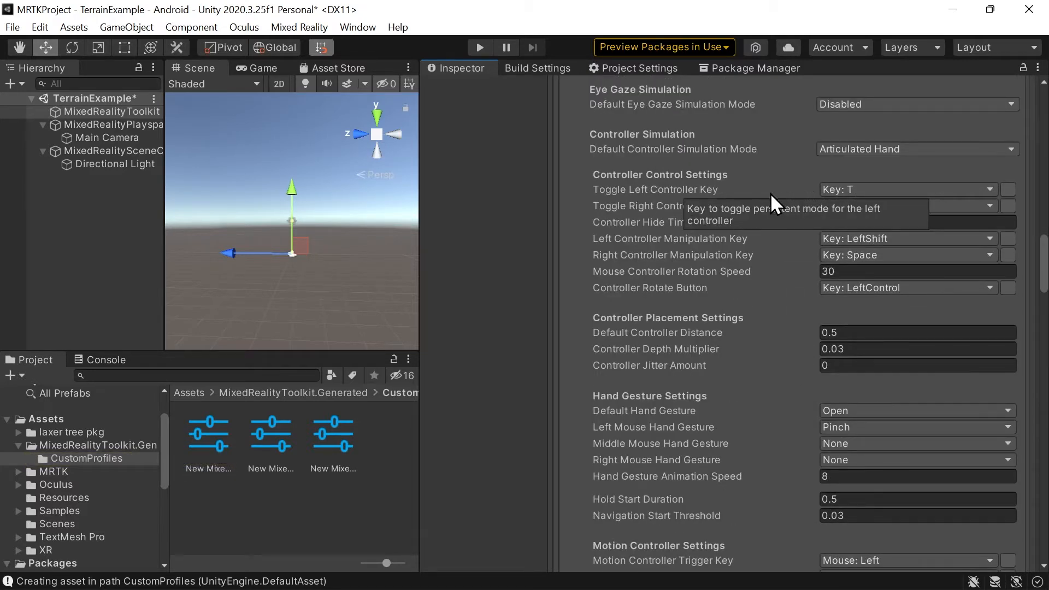
pyautogui.scroll(-3, 736, 345)
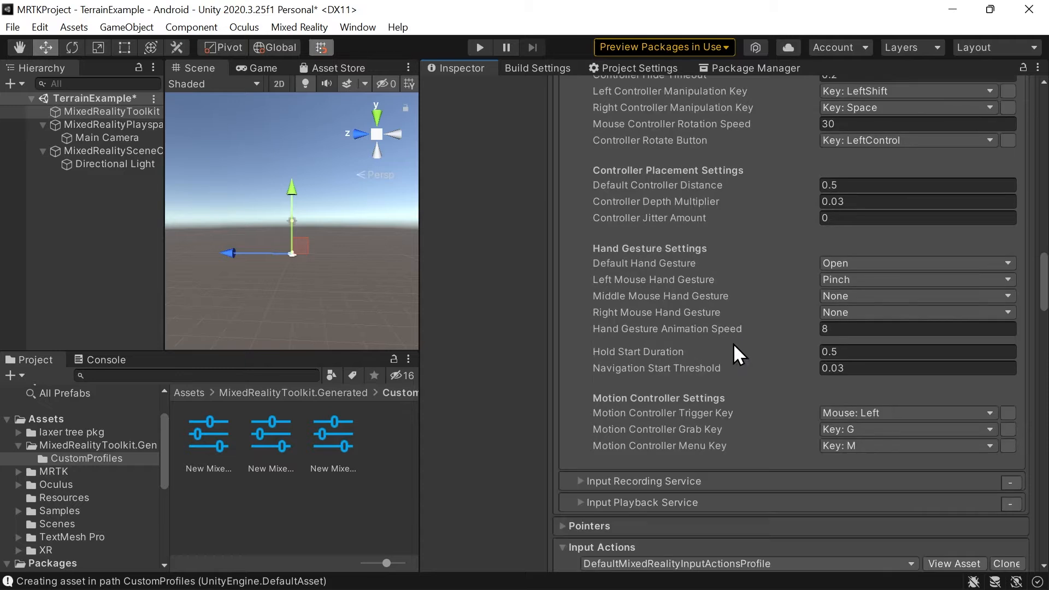
pyautogui.click(866, 266)
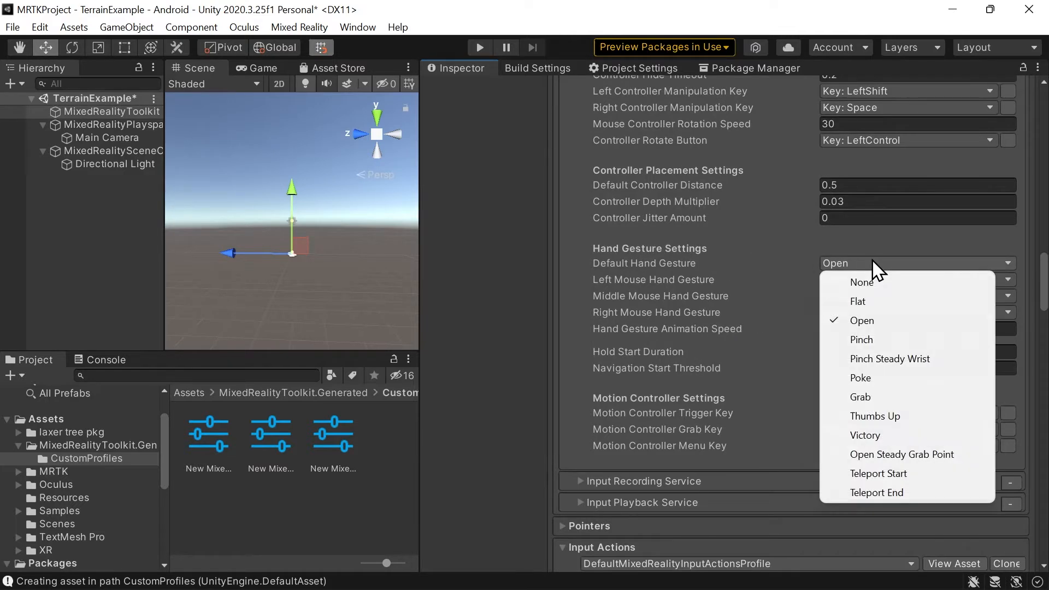
pyautogui.click(909, 481)
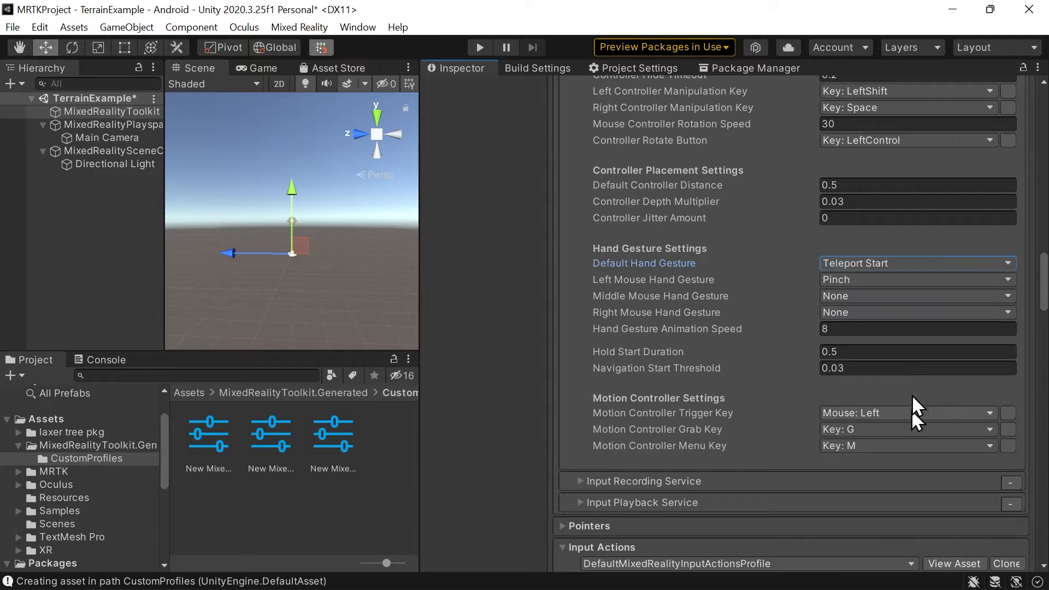
pyautogui.click(887, 279)
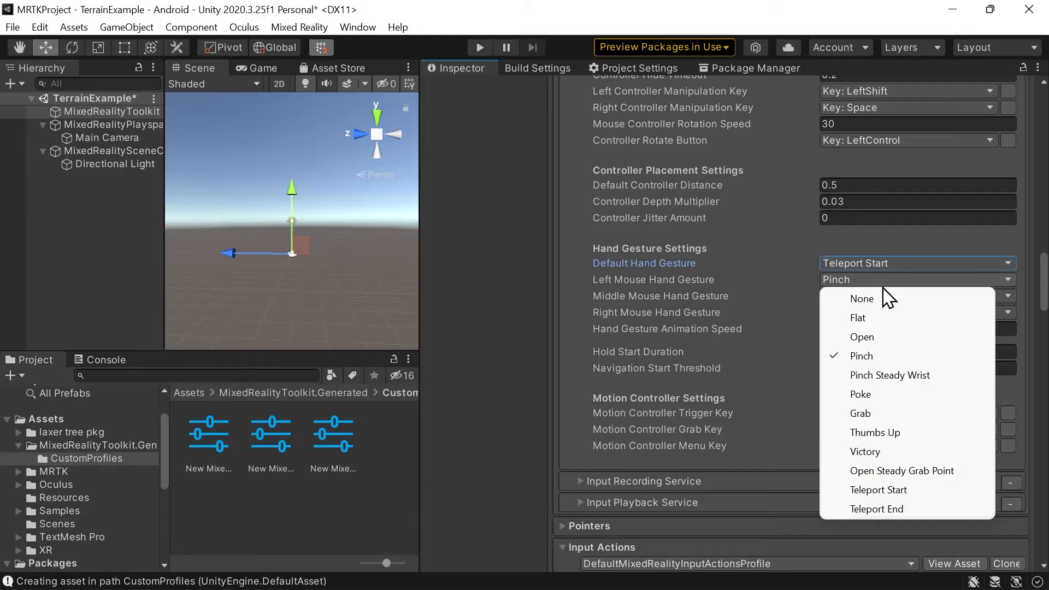
pyautogui.click(867, 507)
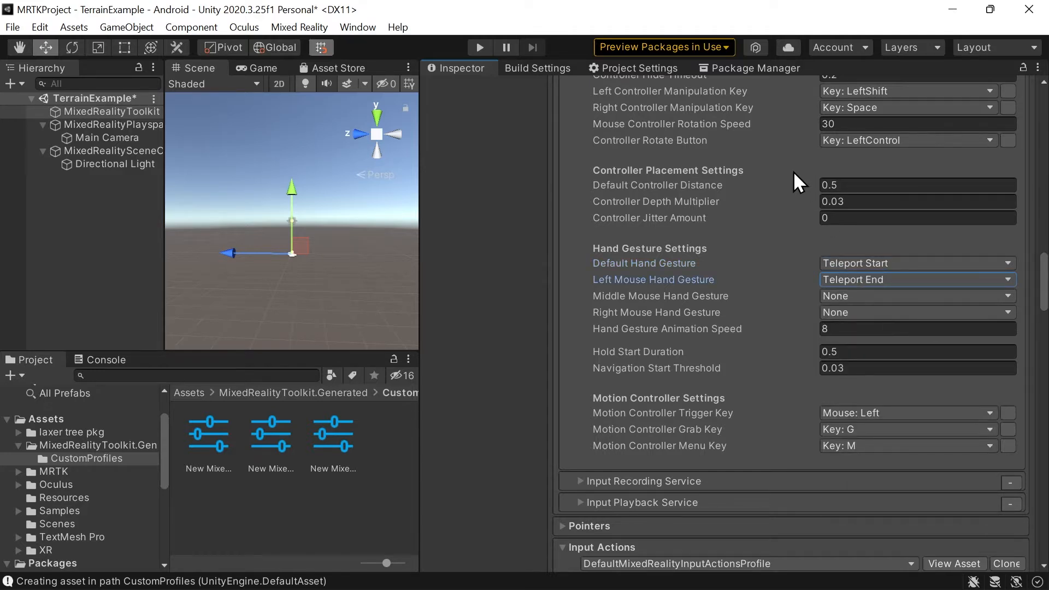
# Run the scene, test the teleport pointer with the simulated right hand while looking around, and stop play mode
pyautogui.click(489, 47)
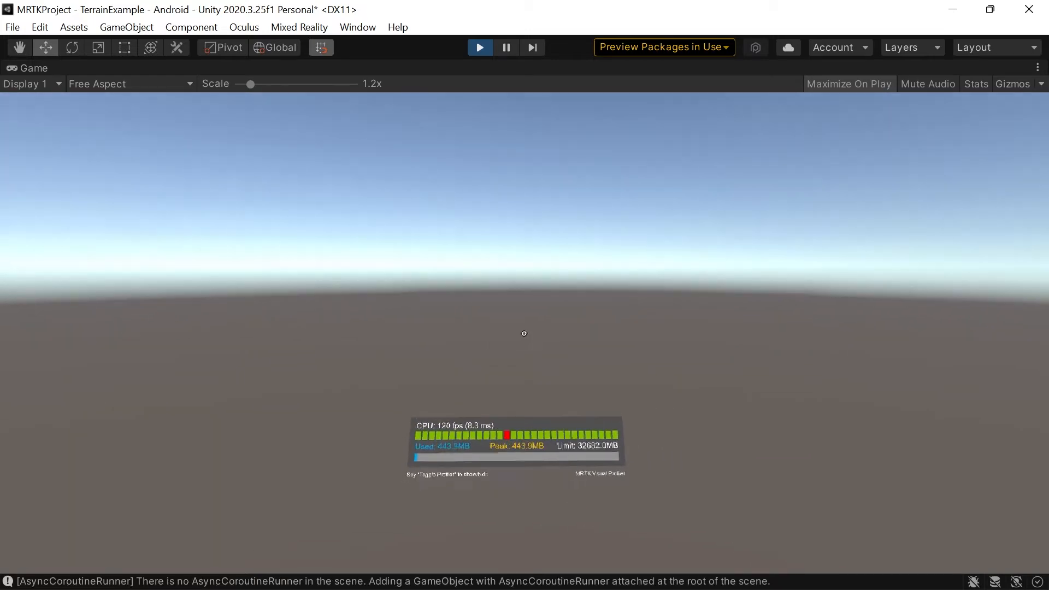
pyautogui.press('space')
pyautogui.press('q')
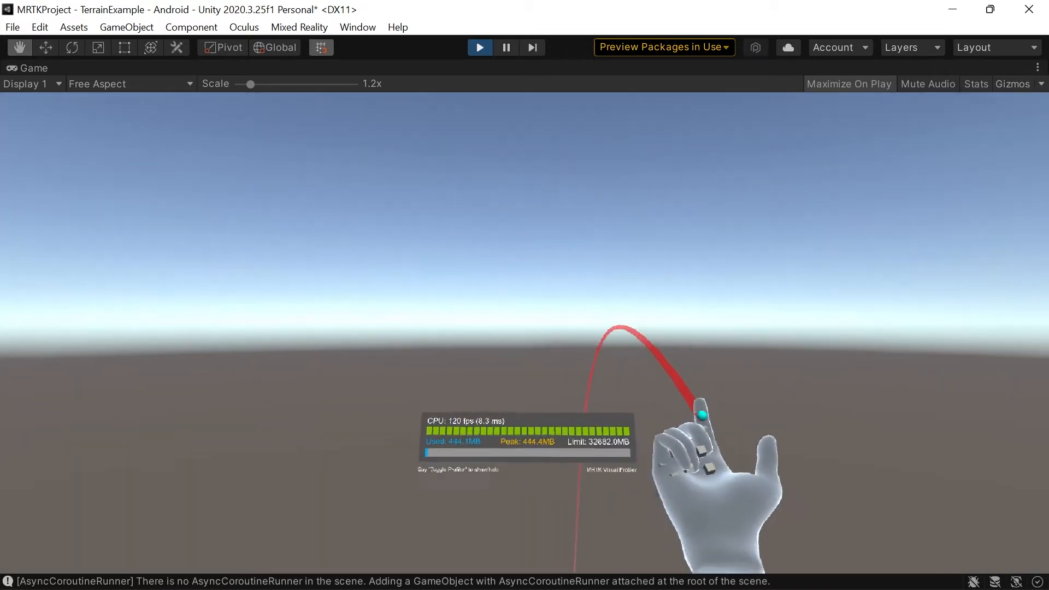
pyautogui.moveTo(703, 415); pyautogui.dragTo(709, 363, button='right')
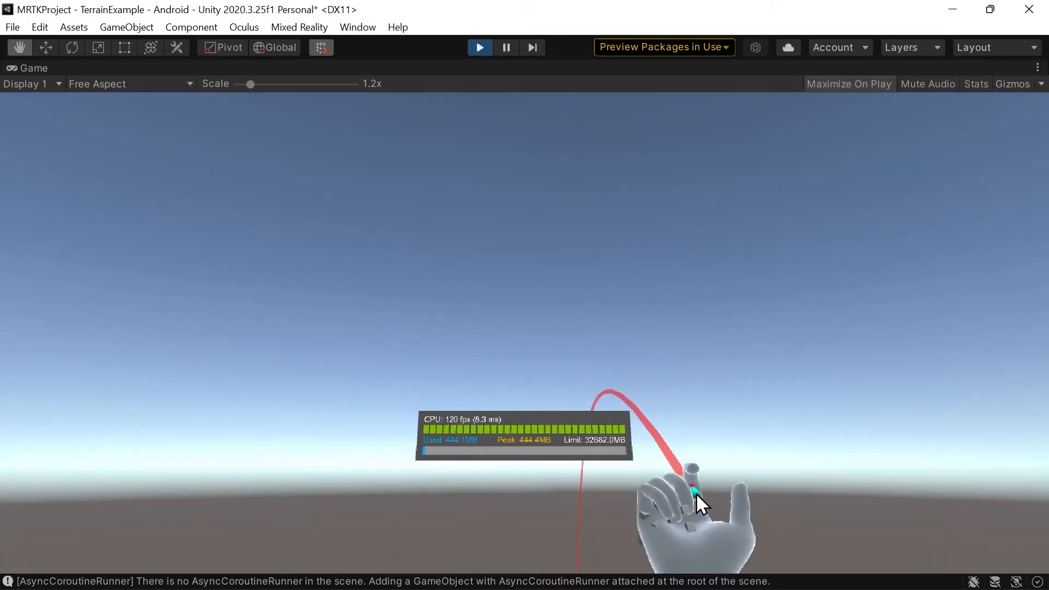
pyautogui.moveTo(759, 569); pyautogui.dragTo(771, 402, button='middle')
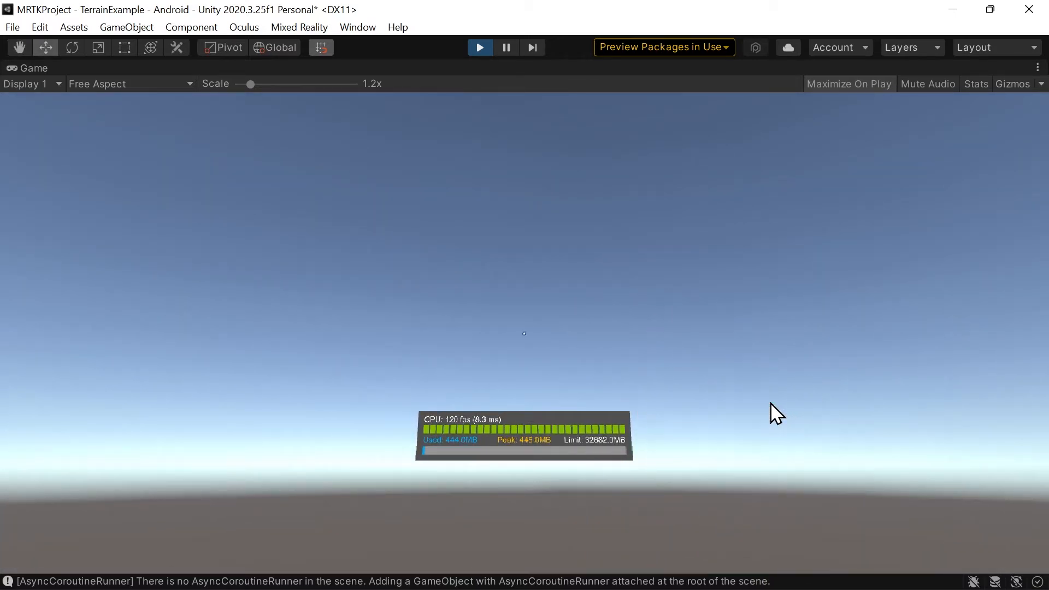
pyautogui.click(491, 46)
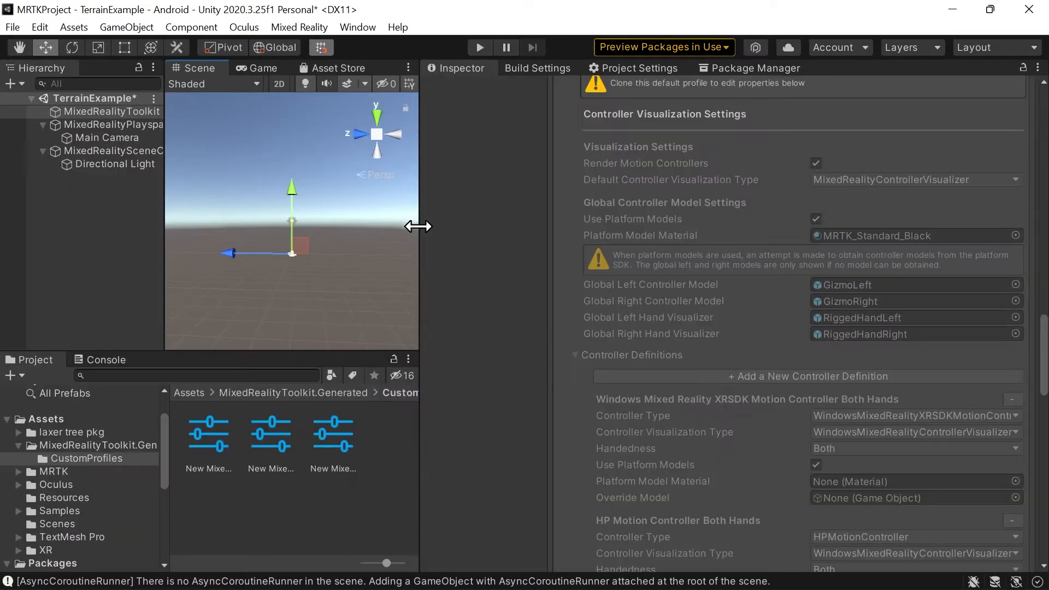
# Narrow the Inspector and the Hierarchy to enlarge the Scene view
pyautogui.moveTo(418, 227); pyautogui.dragTo(425, 226)
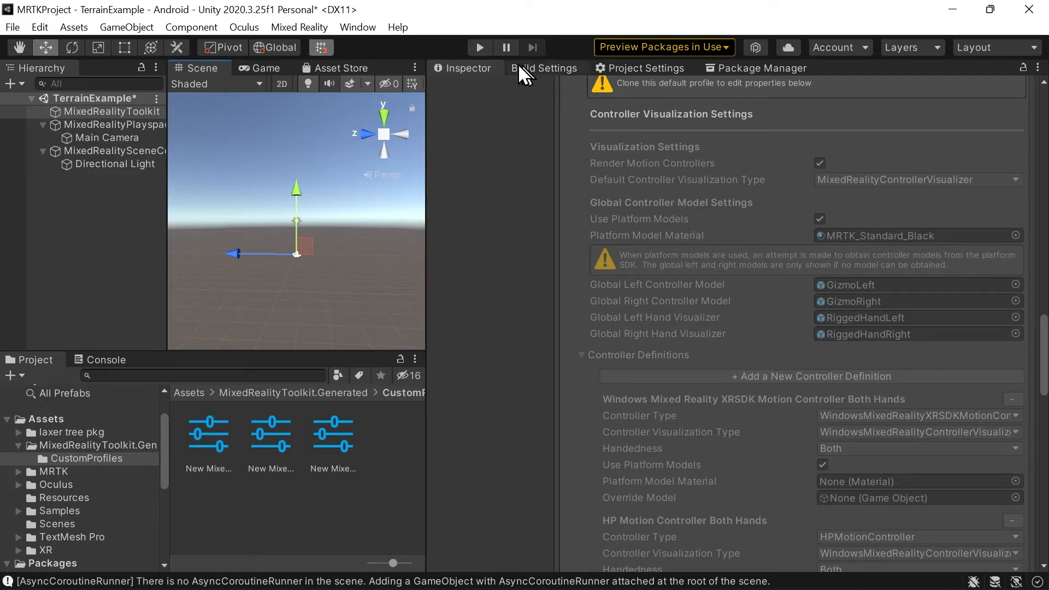
pyautogui.click(477, 69)
pyautogui.moveTo(426, 240); pyautogui.dragTo(874, 253)
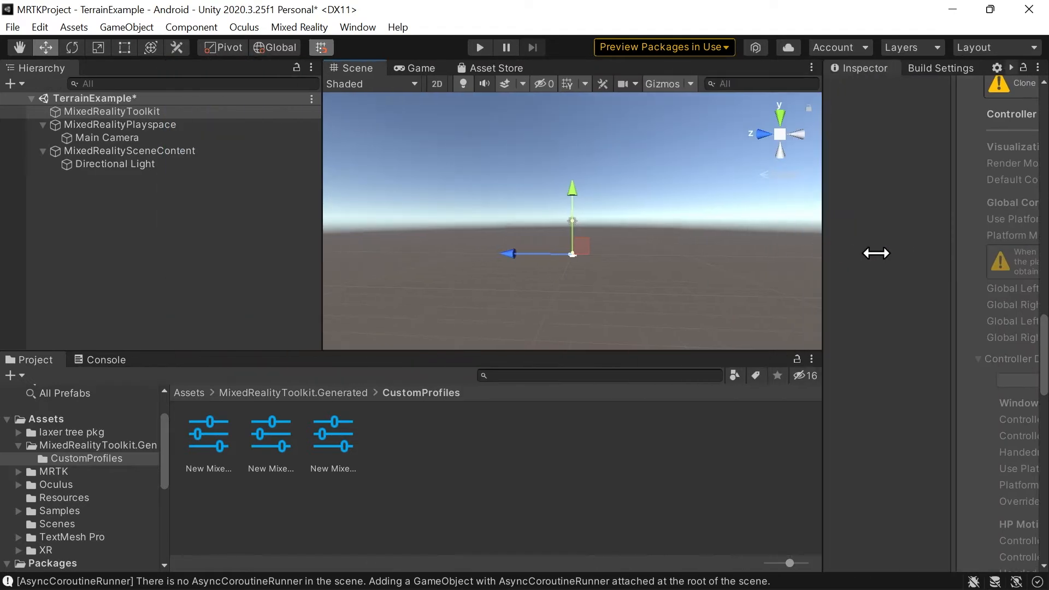
pyautogui.moveTo(318, 186); pyautogui.dragTo(175, 208)
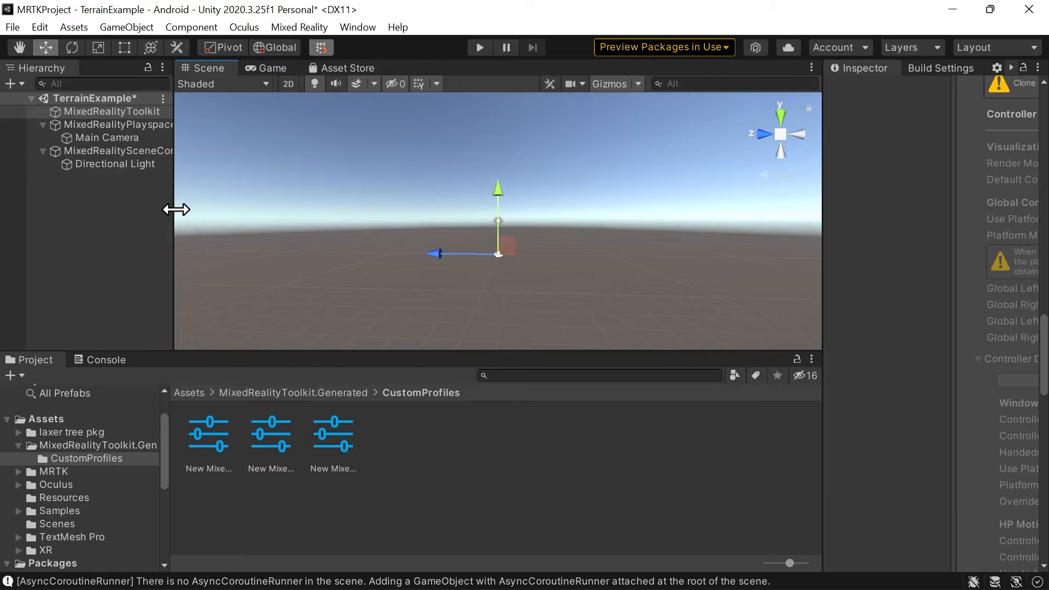
# Add a Terrain object as a child of MixedRealitySceneContent, keeping its default name
pyautogui.click(100, 151)
pyautogui.rightClick(101, 155)
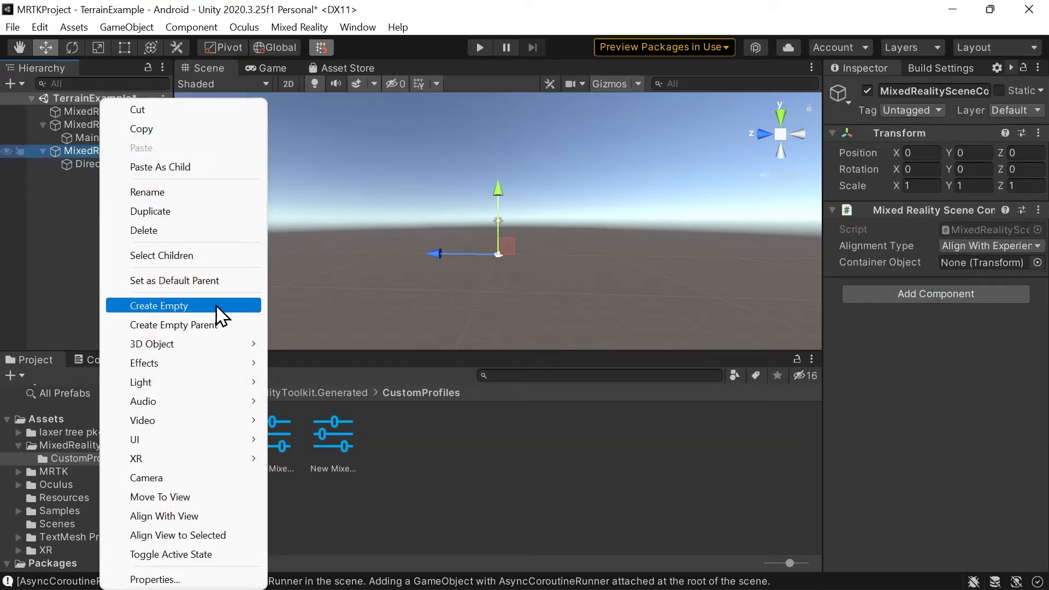
pyautogui.moveTo(219, 345)
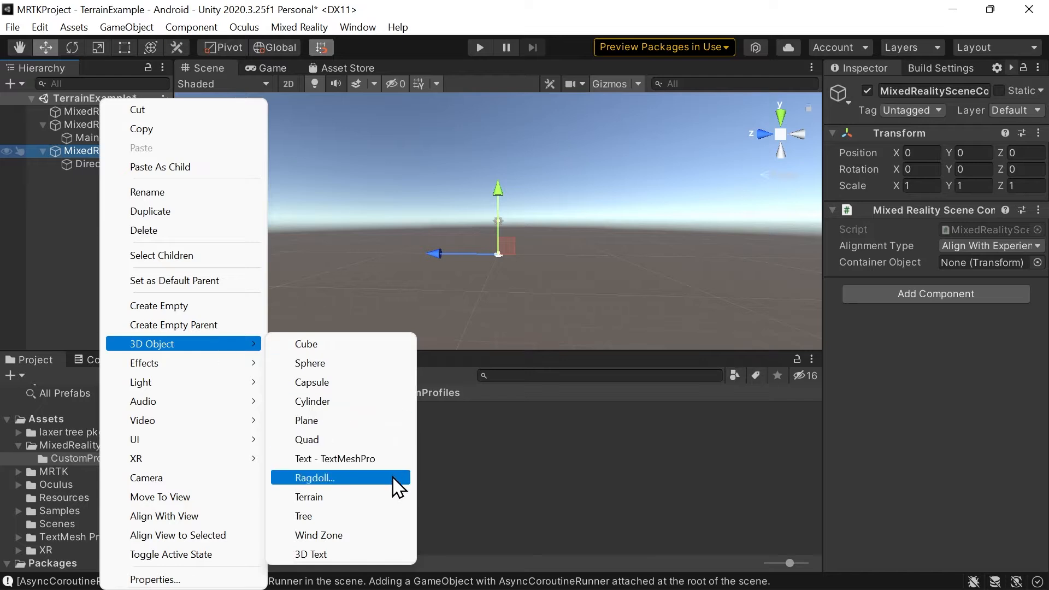
pyautogui.click(390, 497)
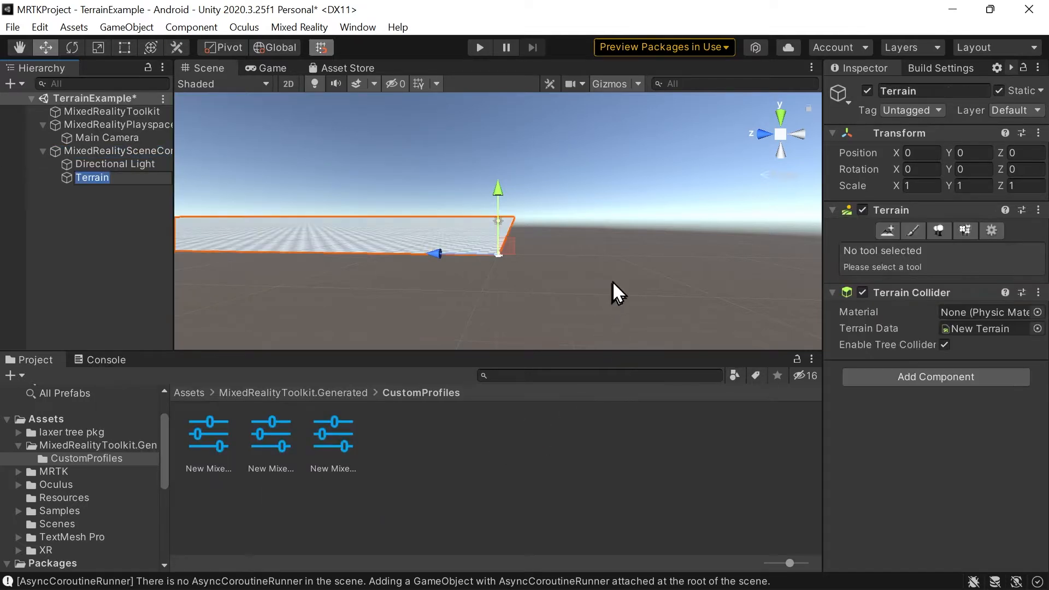
# Examine the new terrain in the Scene view from above and from farther away, covering its whole extent
pyautogui.moveTo(625, 250); pyautogui.dragTo(638, 318, button='right')
pyautogui.moveTo(619, 225); pyautogui.dragTo(572, 337, button='right')
pyautogui.moveTo(535, 213); pyautogui.dragTo(470, 246, button='right')
pyautogui.moveTo(606, 216); pyautogui.dragTo(618, 271, button='middle')
pyautogui.scroll(-2, 624, 272)
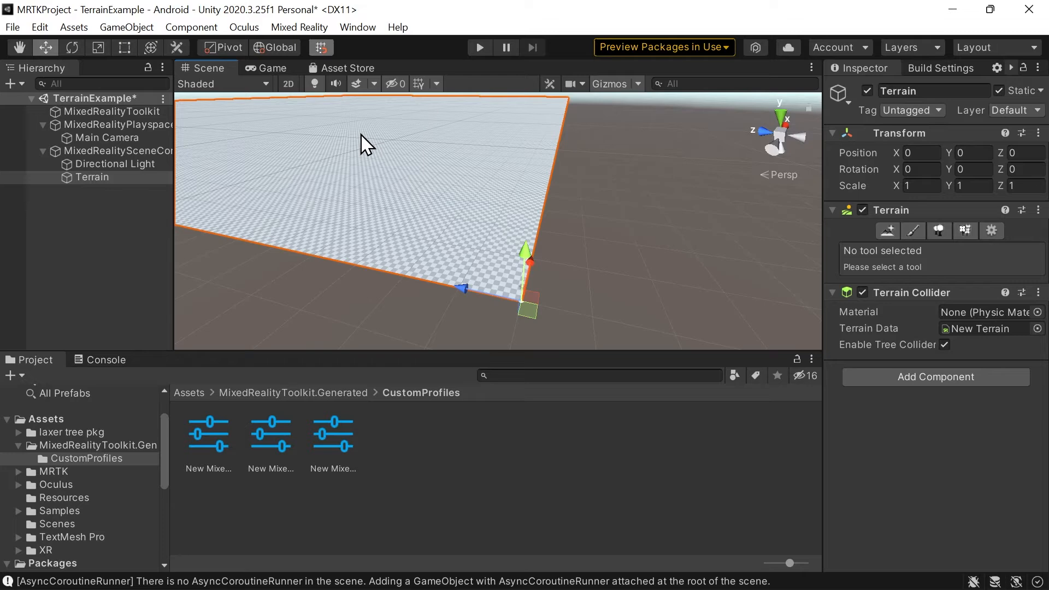
pyautogui.scroll(-2, 372, 147)
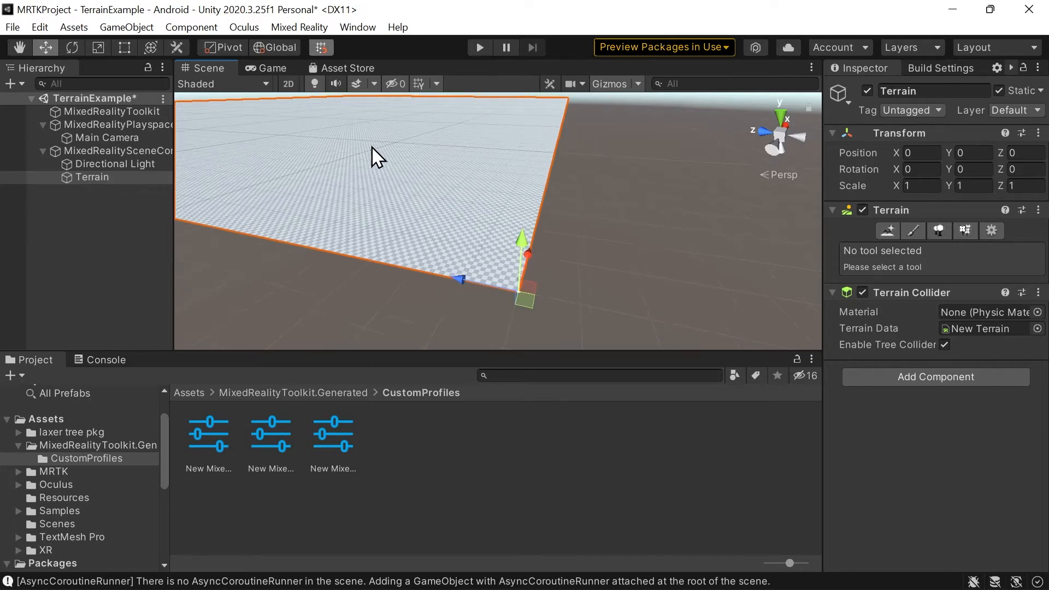
pyautogui.moveTo(424, 148); pyautogui.dragTo(453, 295, button='middle')
pyautogui.scroll(-1, 420, 203)
pyautogui.scroll(-6, 420, 203)
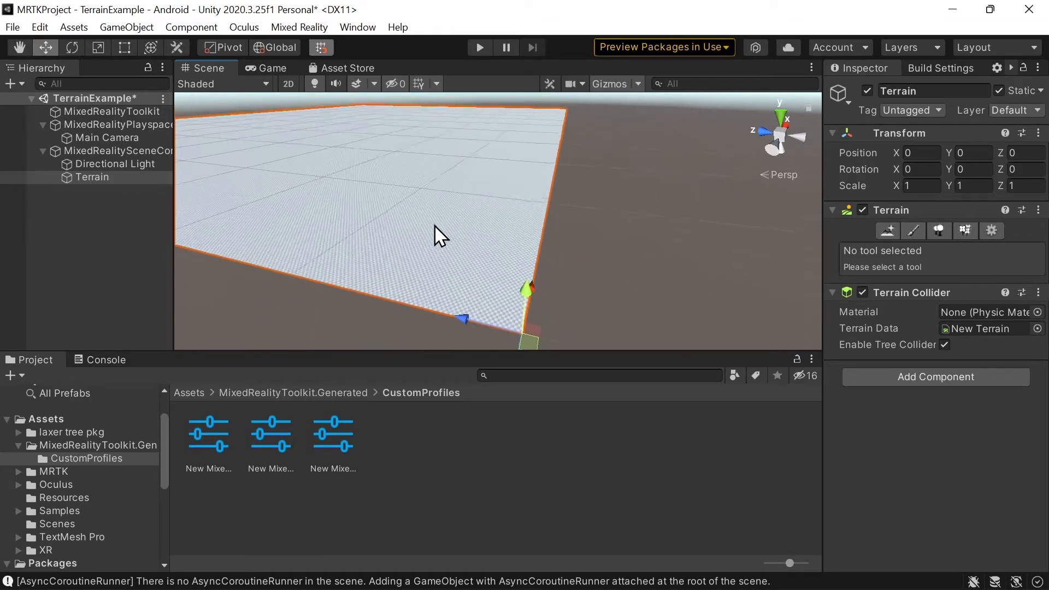
pyautogui.scroll(-4, 421, 238)
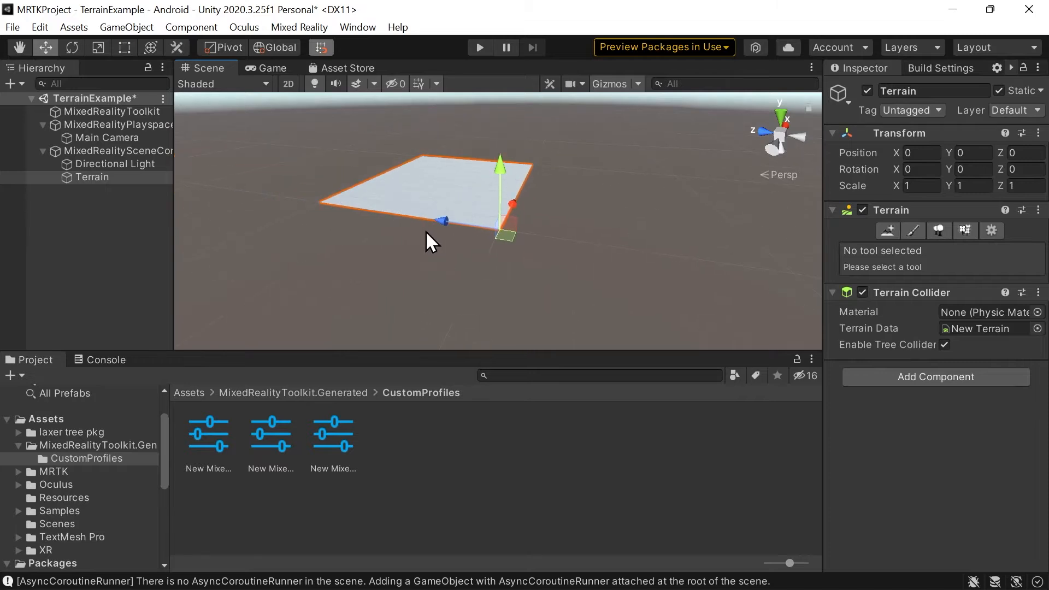
pyautogui.scroll(3, 449, 224)
pyautogui.keyDown('alt'); pyautogui.moveTo(454, 235); pyautogui.dragTo(424, 250); pyautogui.keyUp('alt')
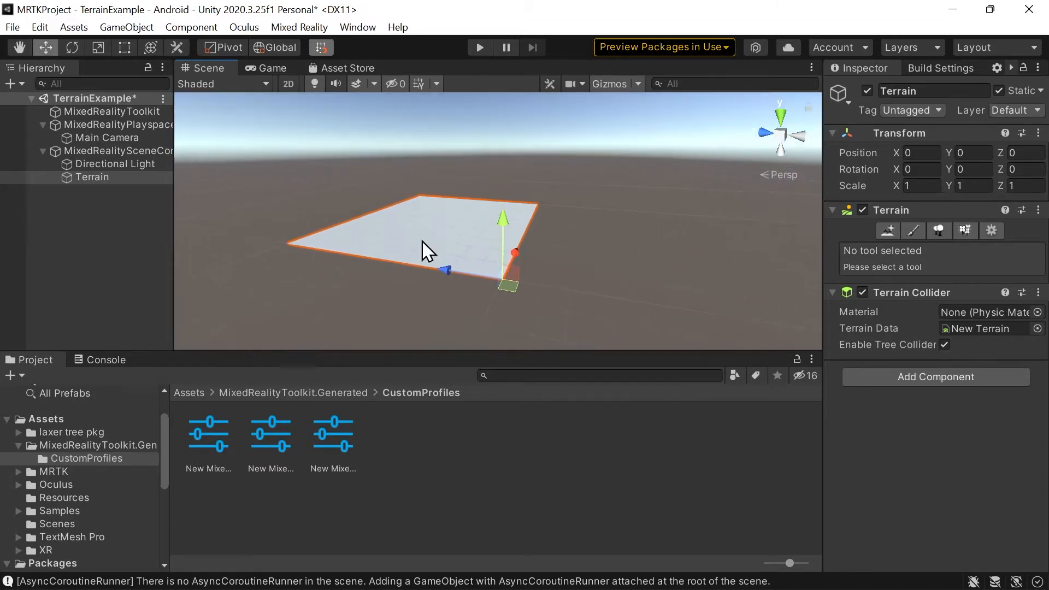
# Increase the Scene camera's navigation speed and try it out by moving around above the terrain
pyautogui.click(587, 87)
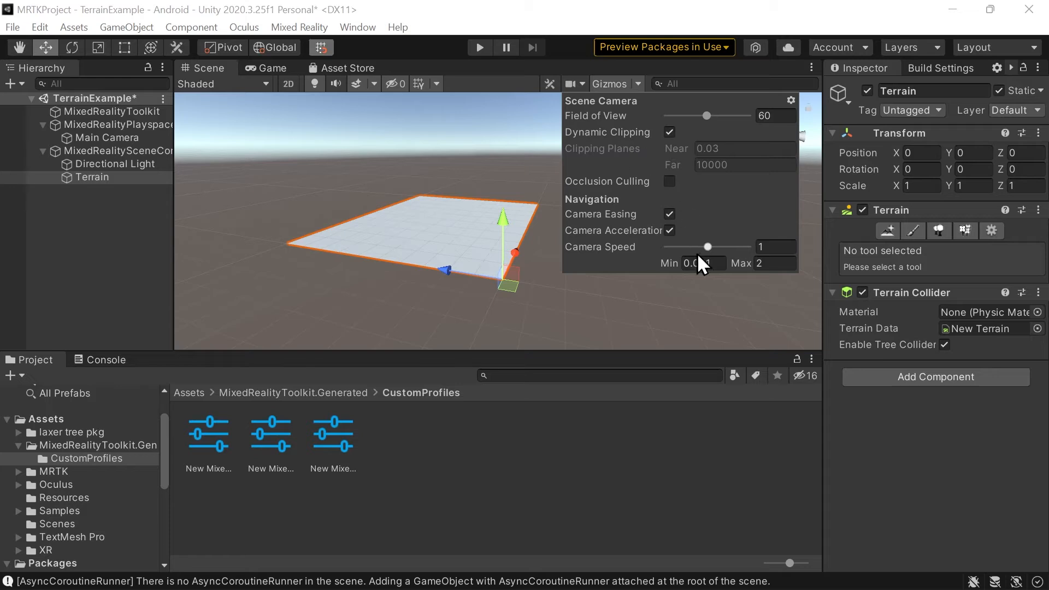
pyautogui.moveTo(708, 247); pyautogui.dragTo(731, 247)
pyautogui.moveTo(523, 312); pyautogui.dragTo(546, 241, button='right')
pyautogui.press('w')
pyautogui.scroll(2, 494, 241)
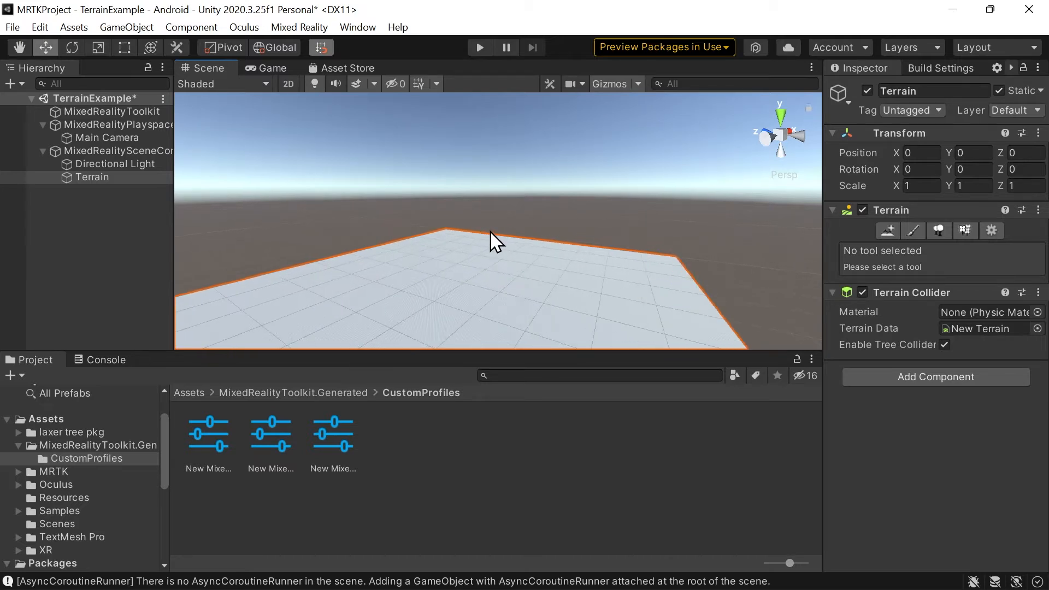
pyautogui.scroll(-3, 495, 242)
pyautogui.scroll(3, 494, 242)
pyautogui.scroll(-1, 492, 244)
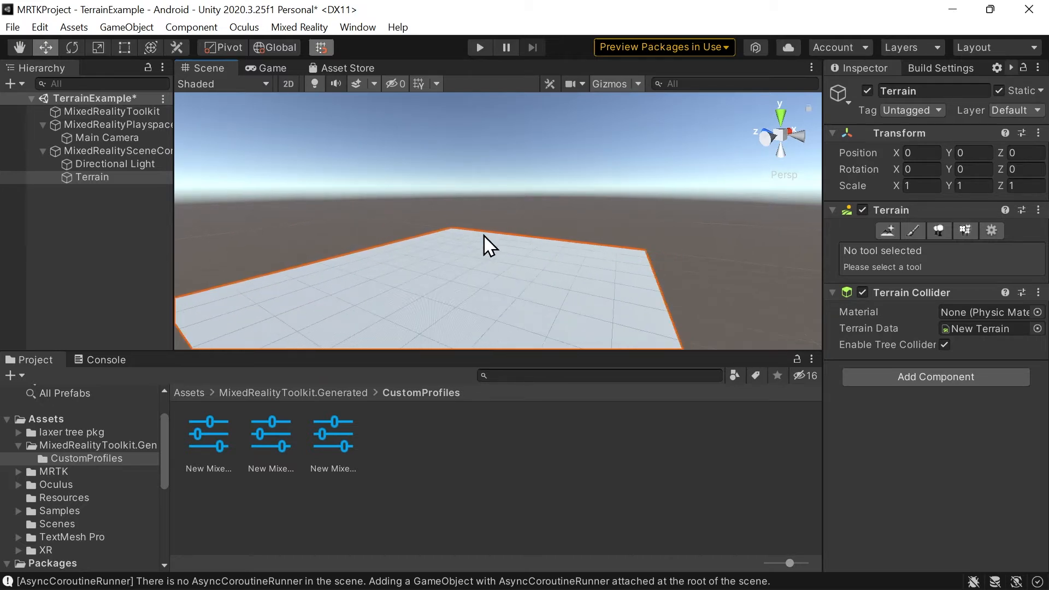
pyautogui.scroll(-3, 487, 244)
pyautogui.scroll(3, 484, 242)
pyautogui.scroll(-1, 484, 246)
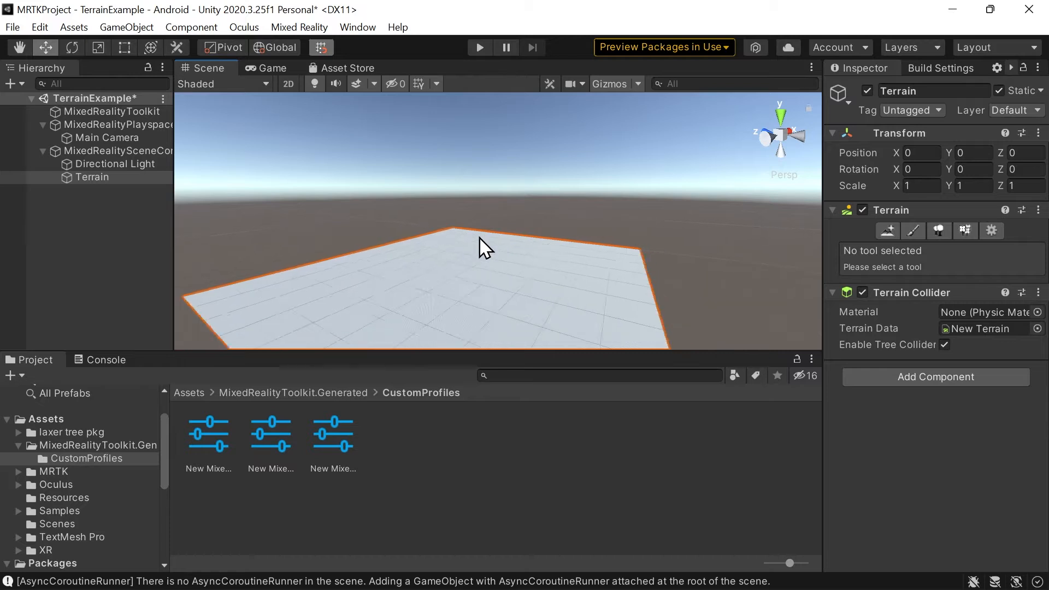
# Move the terrain in the Scene view along its Z and X axes to about X -463, Z -408
pyautogui.scroll(-3, 479, 240)
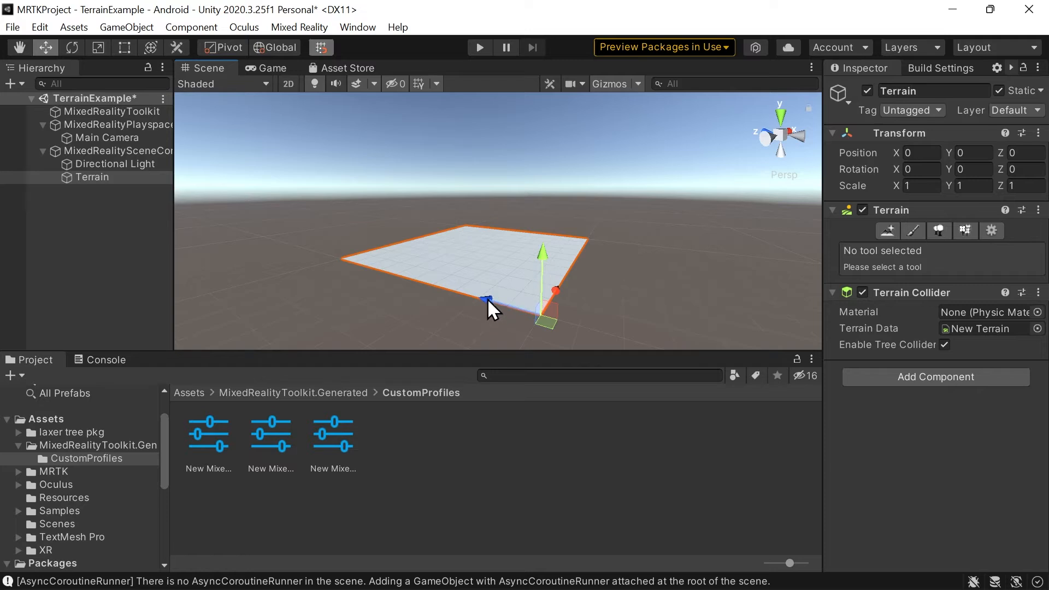
pyautogui.moveTo(488, 299); pyautogui.dragTo(671, 349)
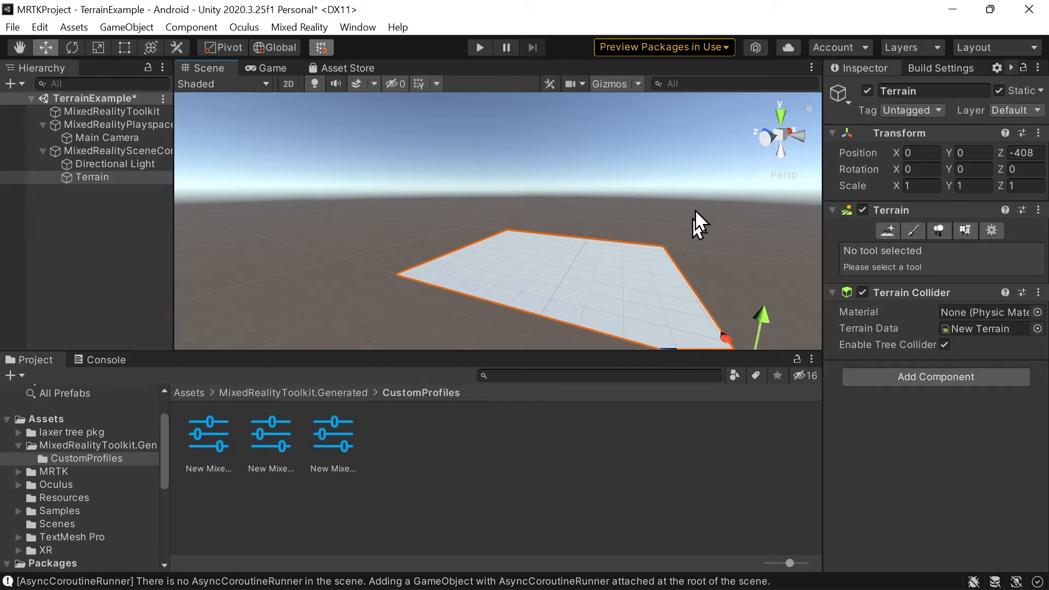
pyautogui.scroll(-3, 695, 208)
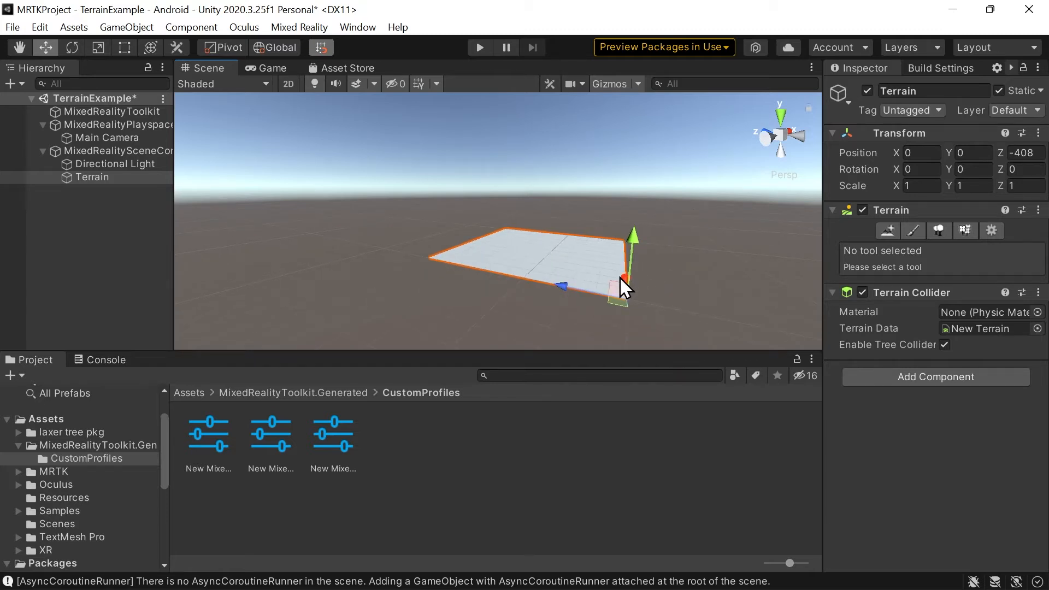
pyautogui.moveTo(621, 278); pyautogui.dragTo(596, 359)
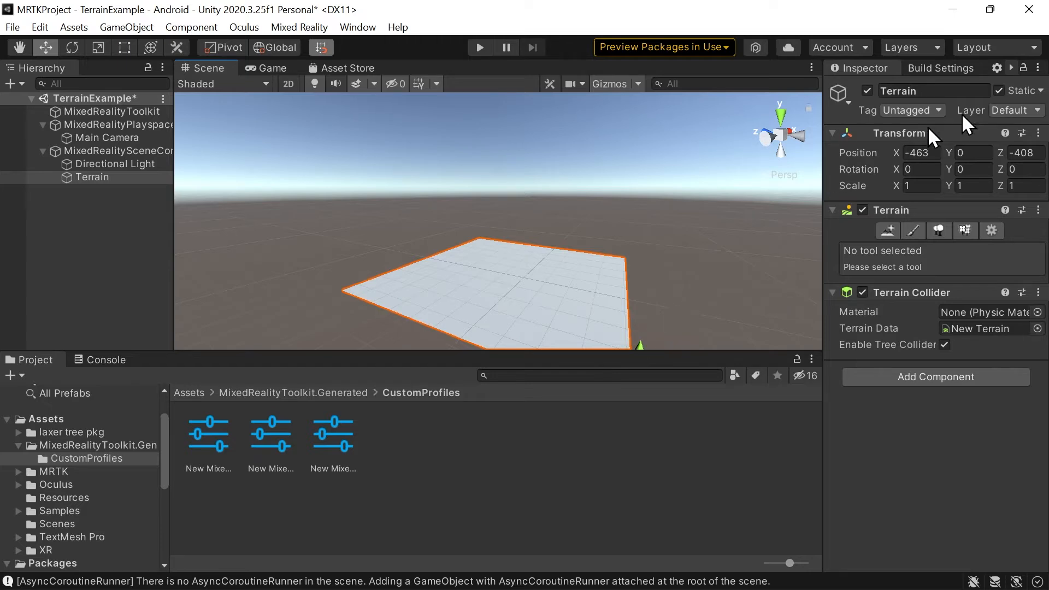
# Set the terrain's X and Z position to -500
pyautogui.click(916, 156)
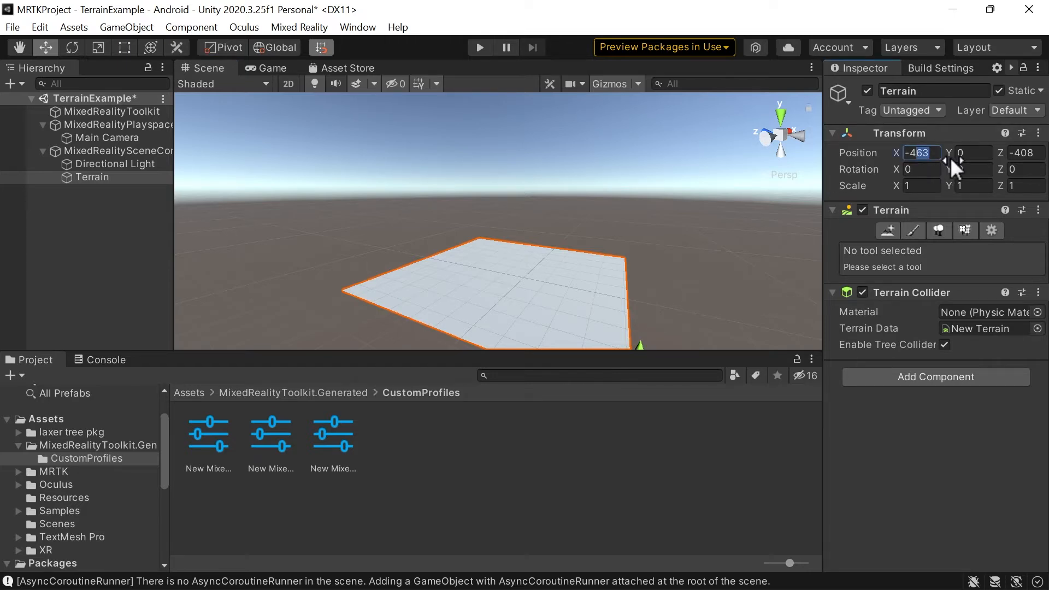
pyautogui.write('500')
pyautogui.press('Tab')
pyautogui.press('Tab')
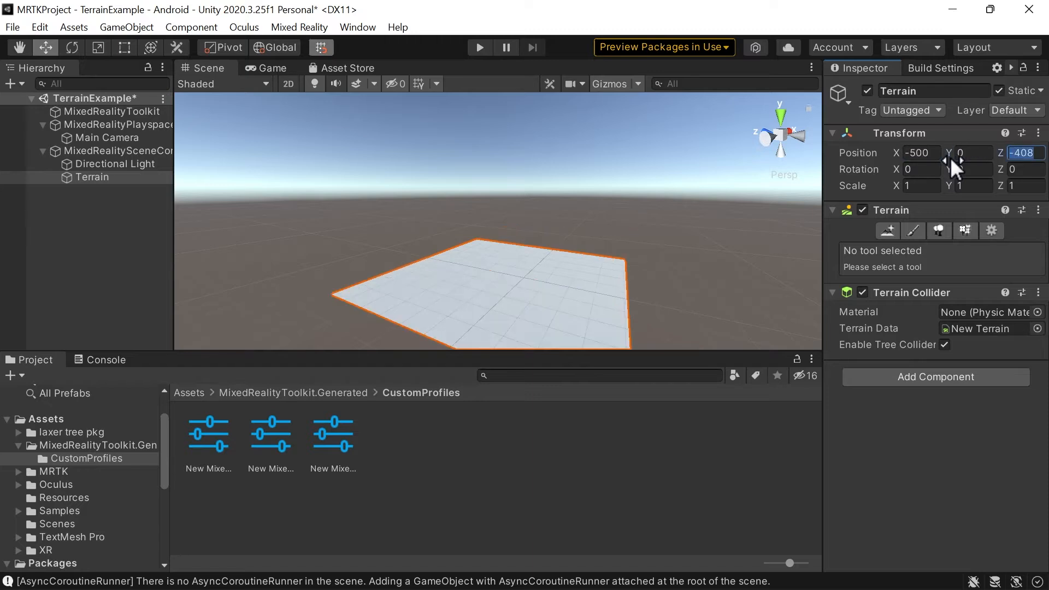
pyautogui.write('-500')
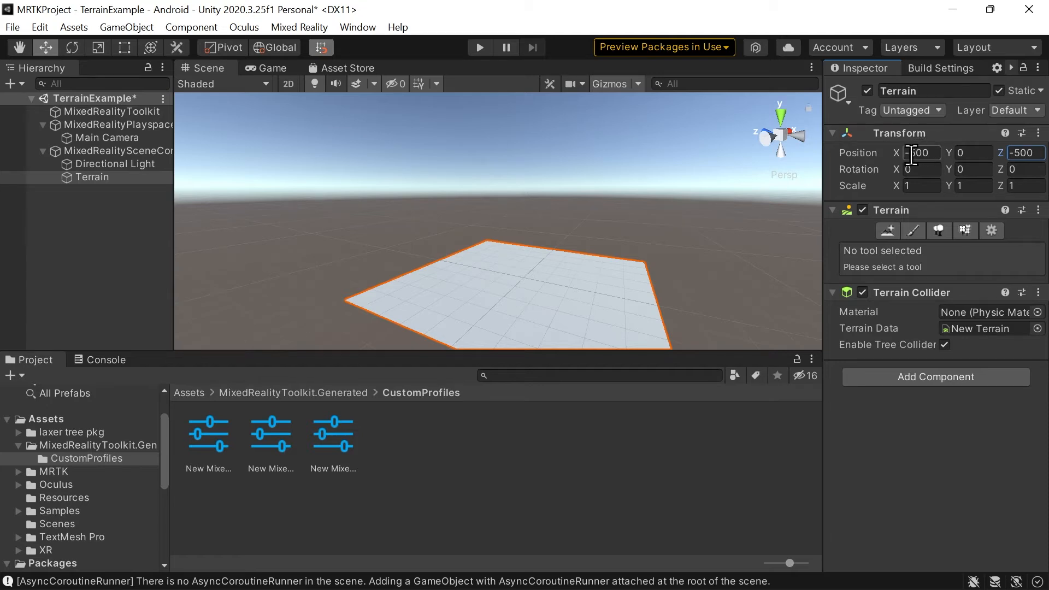
# Set the terrain's X and Z position to -450 and check where the Main Camera sits on it
pyautogui.moveTo(912, 153); pyautogui.dragTo(918, 155)
pyautogui.write('450')
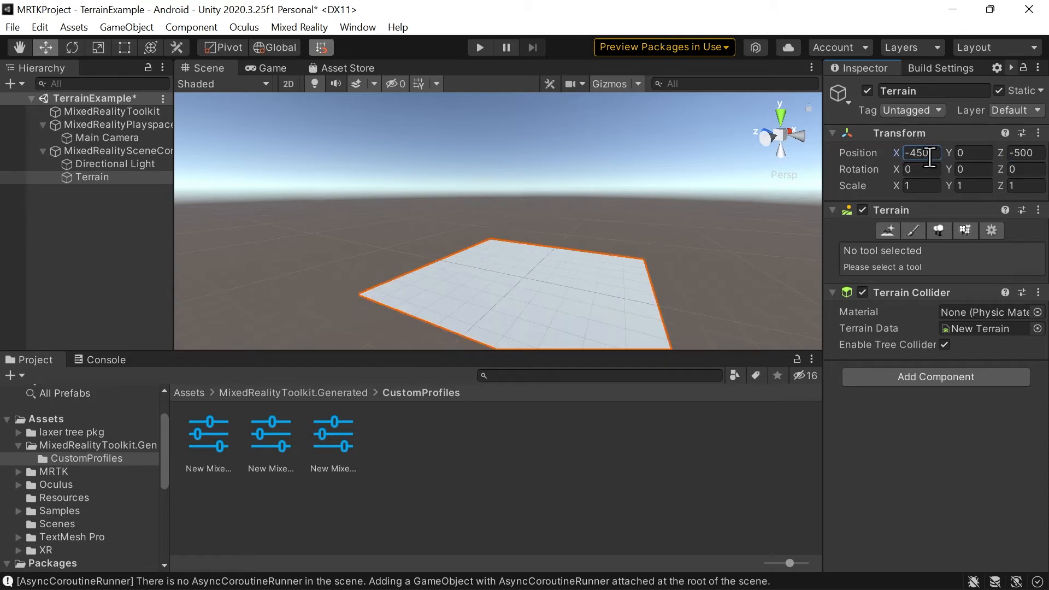
pyautogui.click(1017, 154)
pyautogui.write('450')
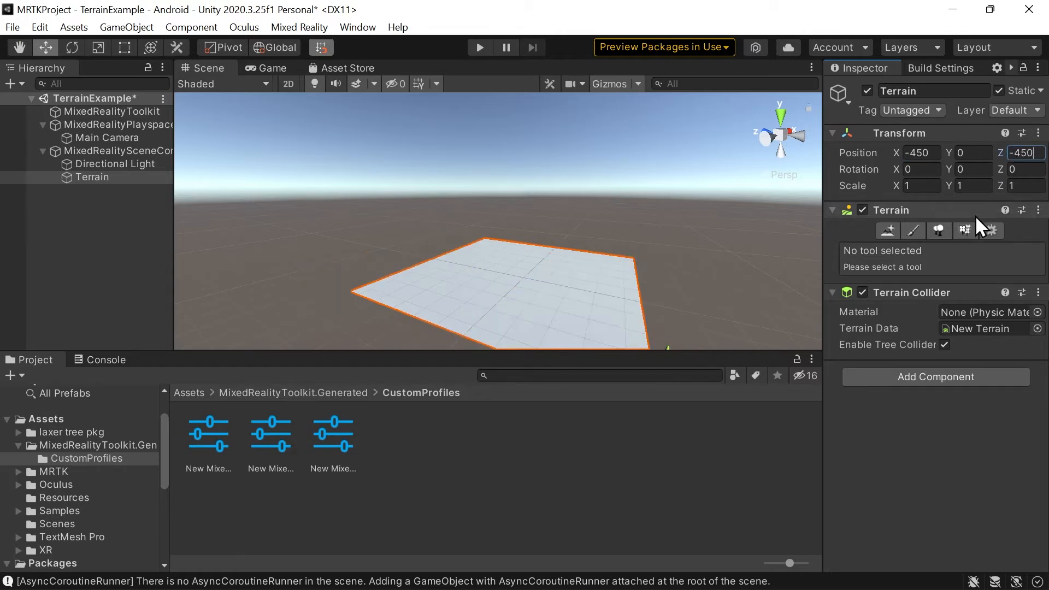
pyautogui.click(125, 140)
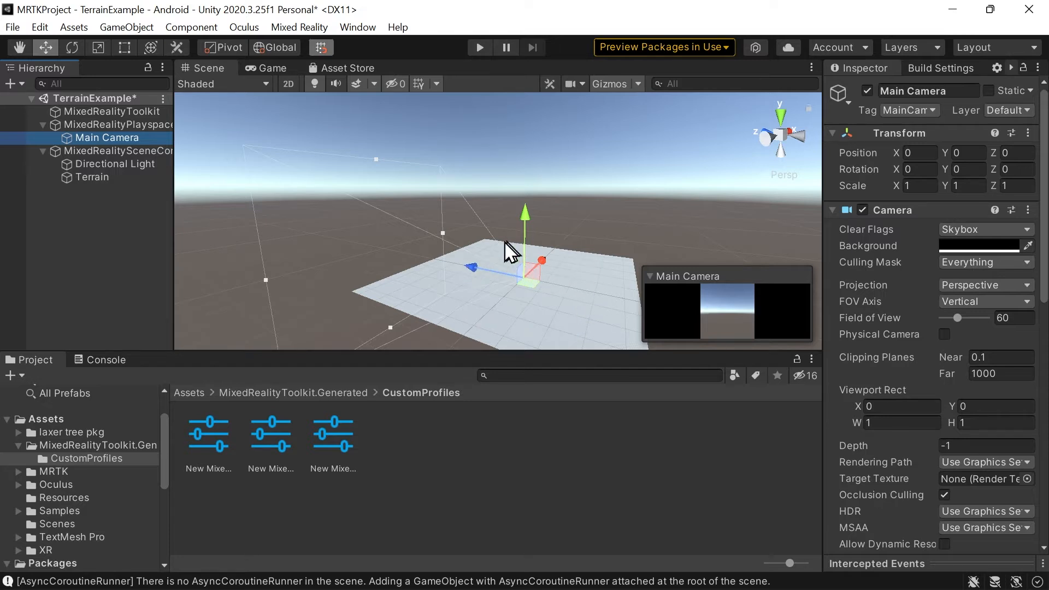
pyautogui.click(124, 176)
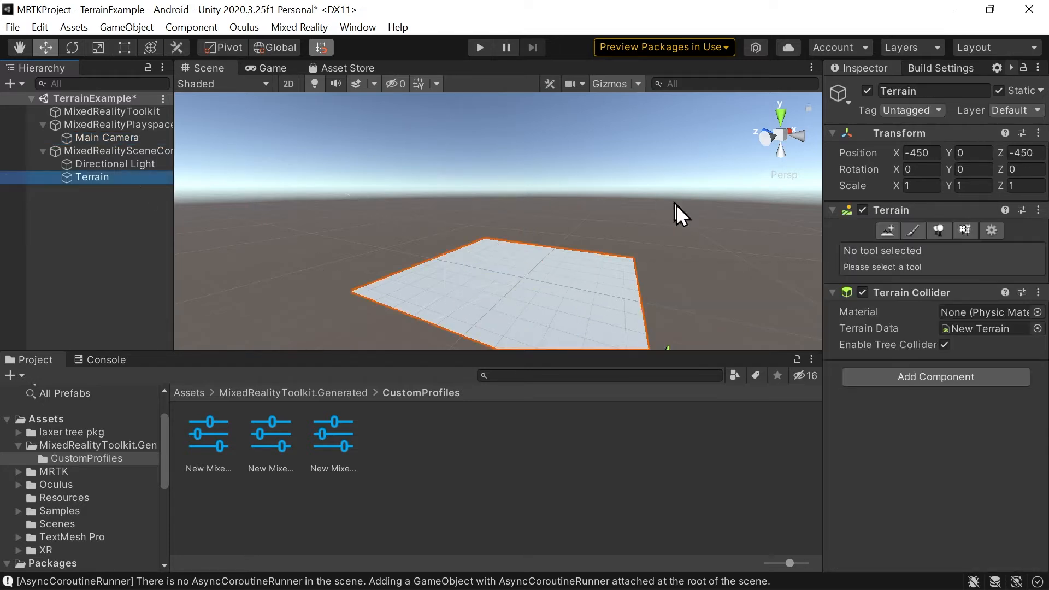
# Widen the Inspector and switch the terrain's paint tool to Raise or Lower Terrain
pyautogui.moveTo(825, 262); pyautogui.dragTo(634, 286)
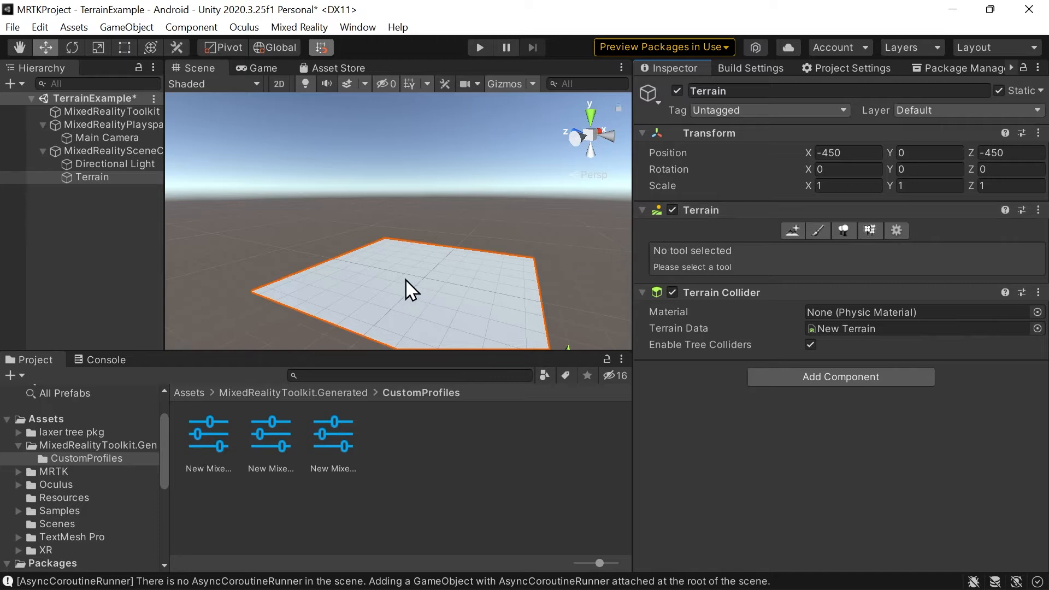
pyautogui.click(822, 229)
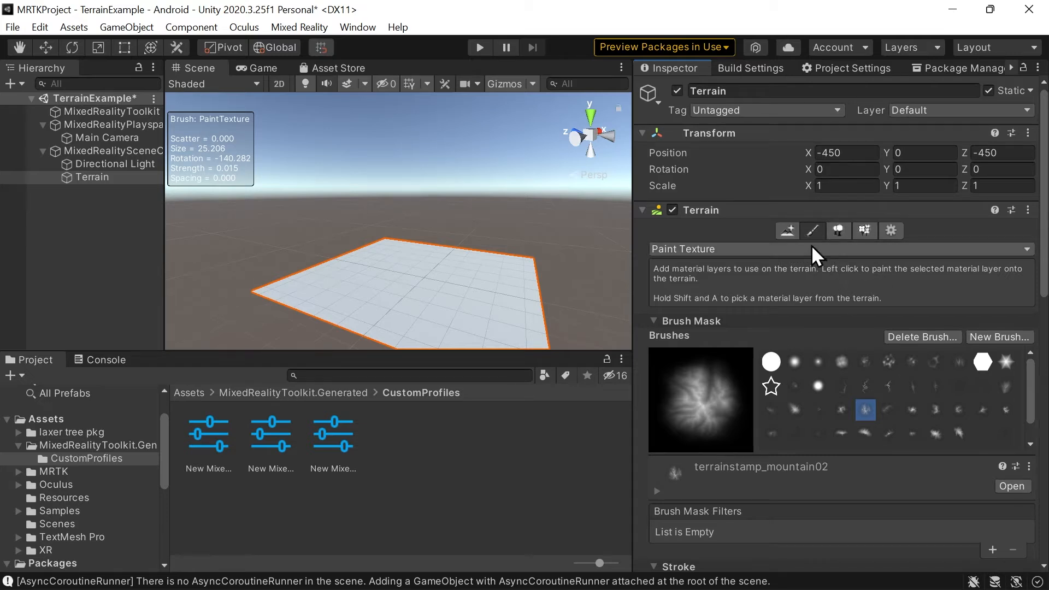
pyautogui.click(812, 249)
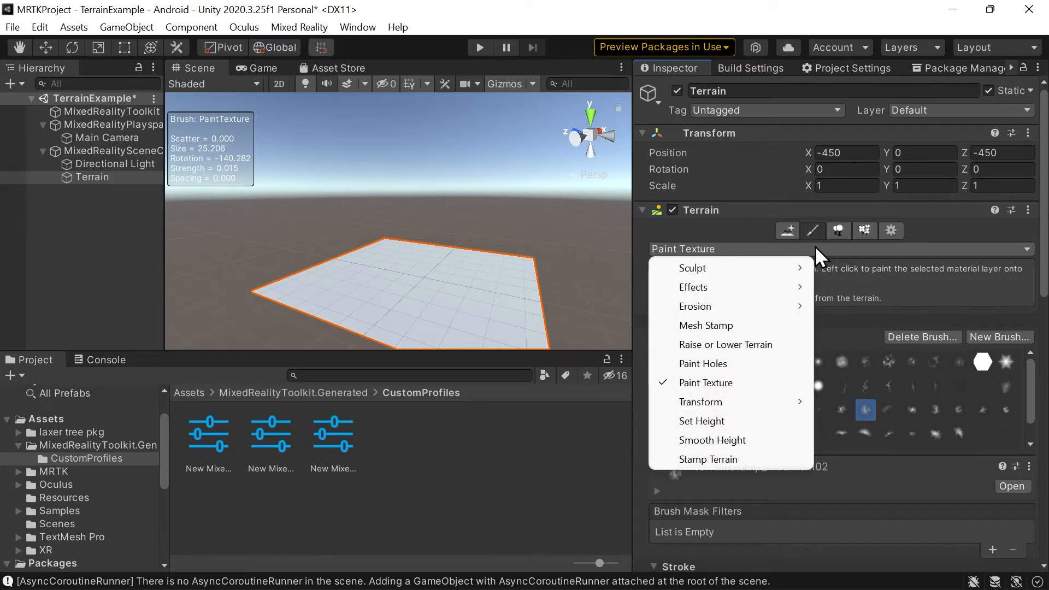
pyautogui.click(758, 355)
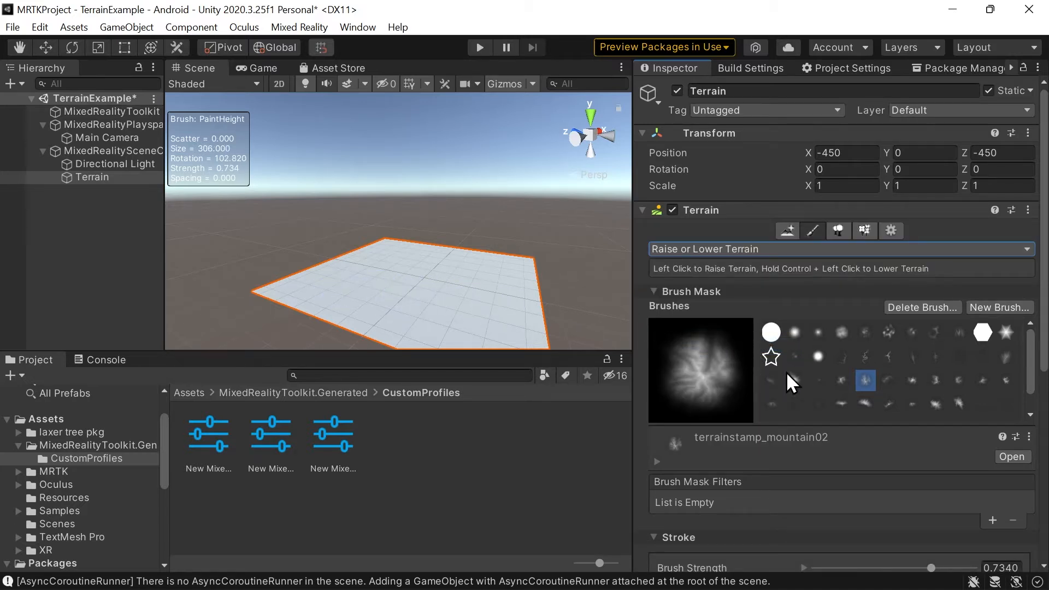
# Preview several brush masks for the terrain and choose terrainstamp_mountain01
pyautogui.click(770, 333)
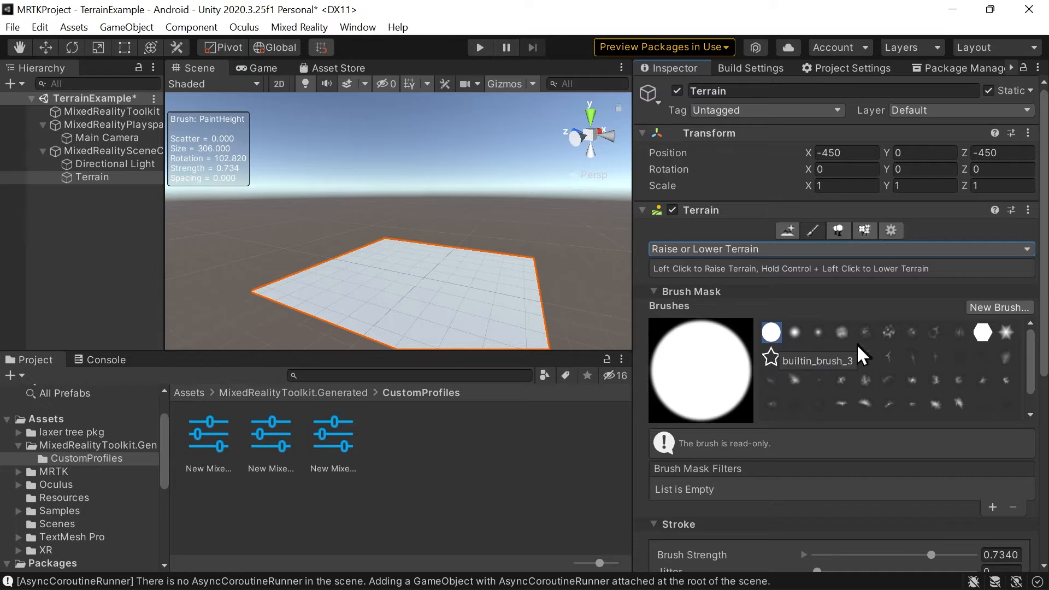
pyautogui.click(796, 334)
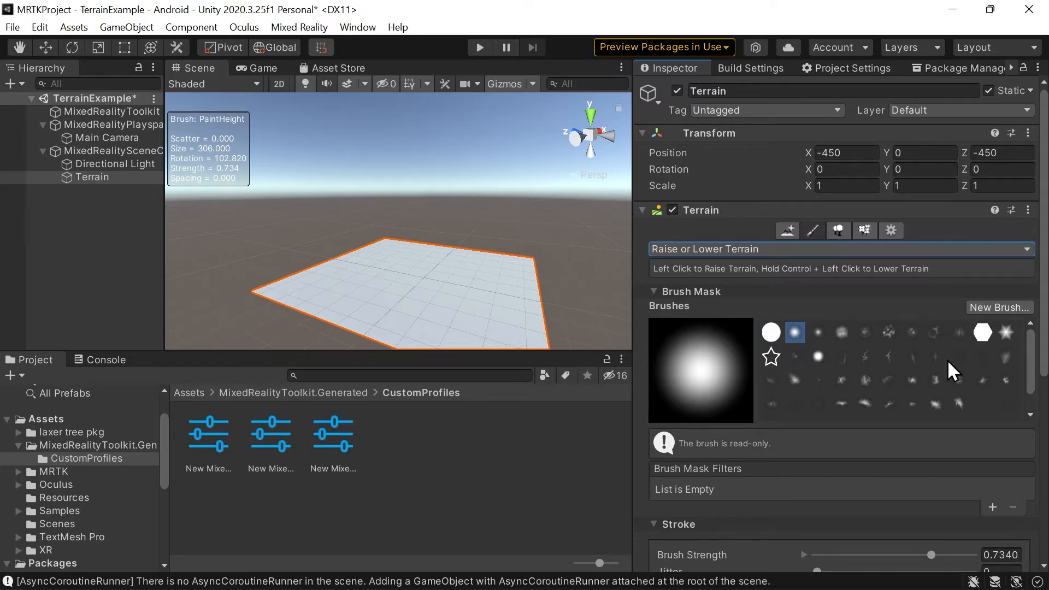
pyautogui.click(866, 383)
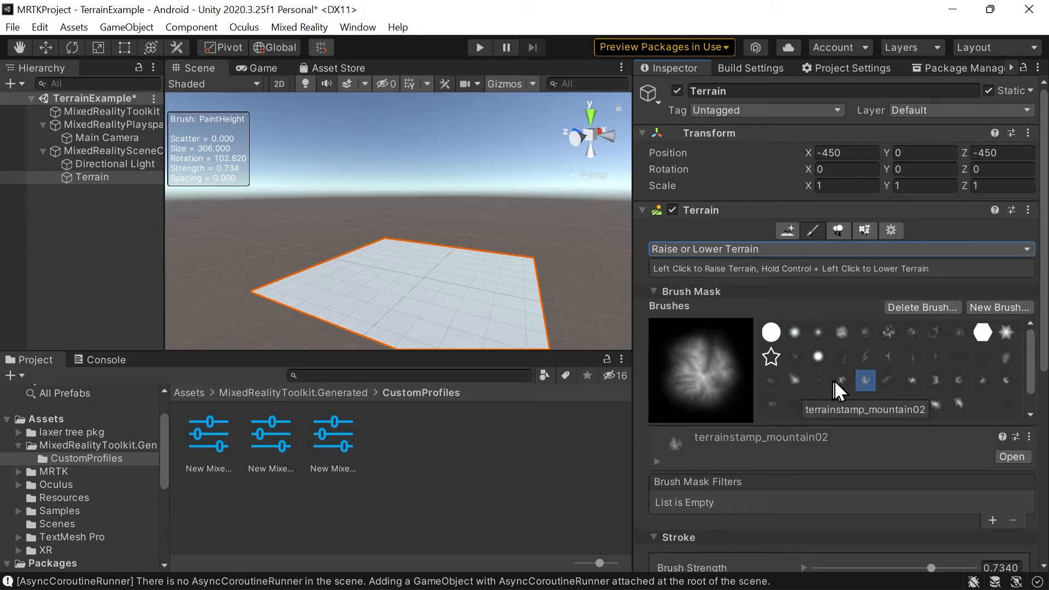
pyautogui.click(841, 379)
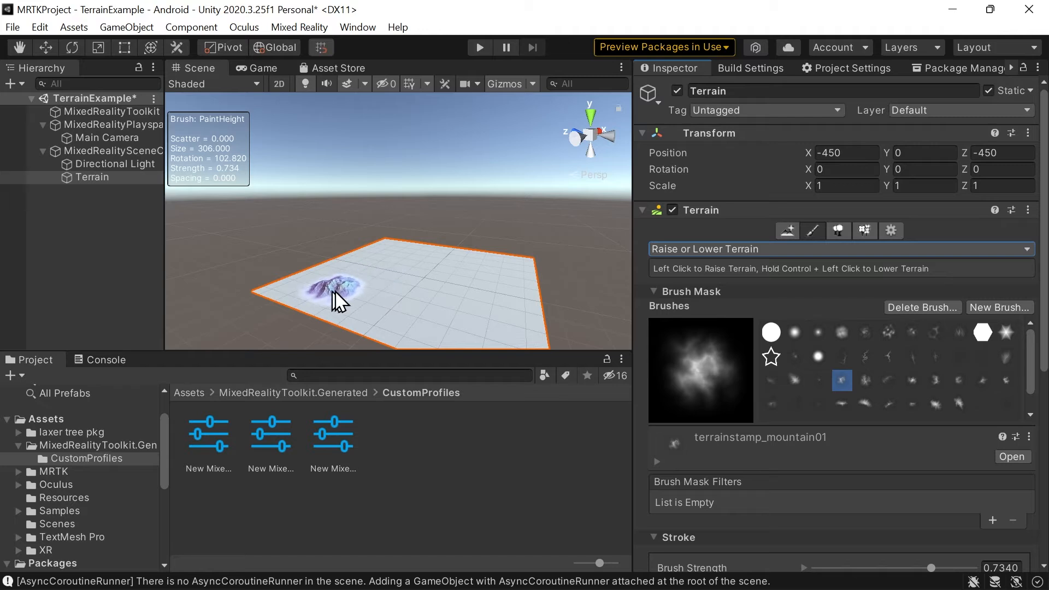
# Stamp six separate mountains around the terrain, near its edges, with the mountain brush
pyautogui.click(345, 299)
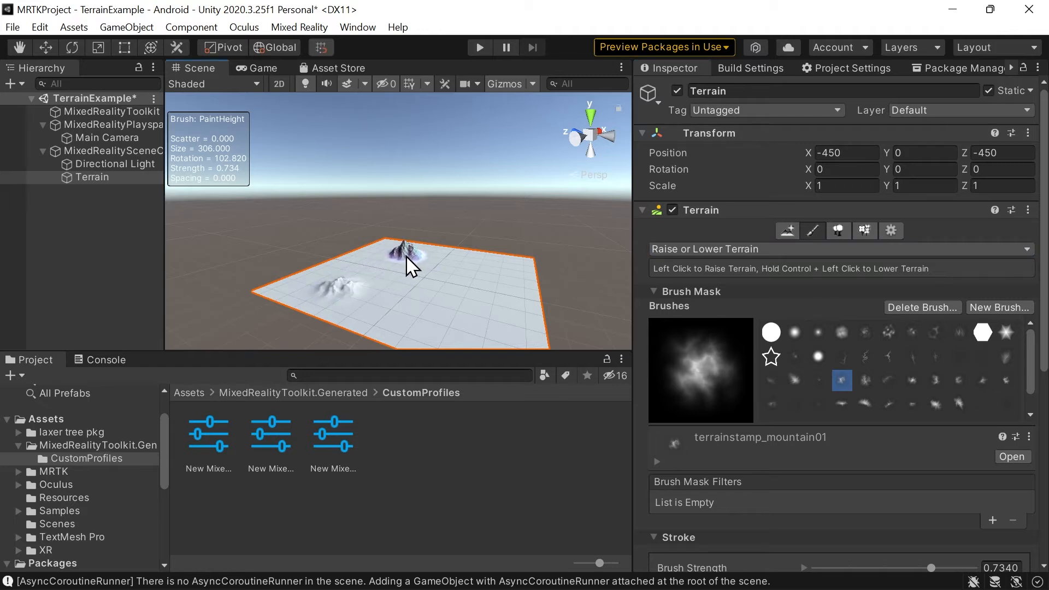
pyautogui.click(462, 265)
pyautogui.click(502, 275)
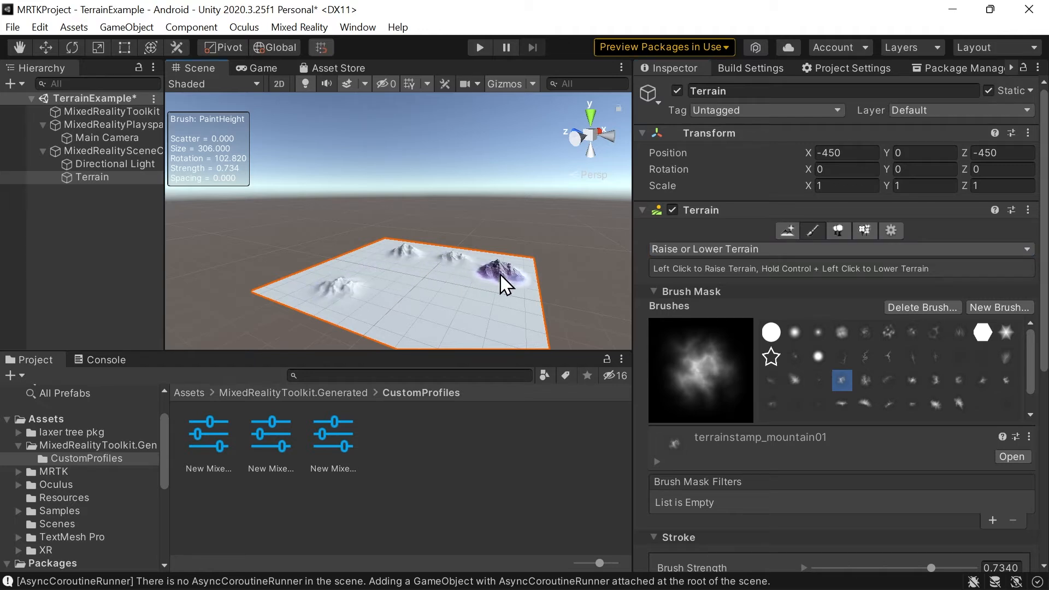
pyautogui.click(491, 326)
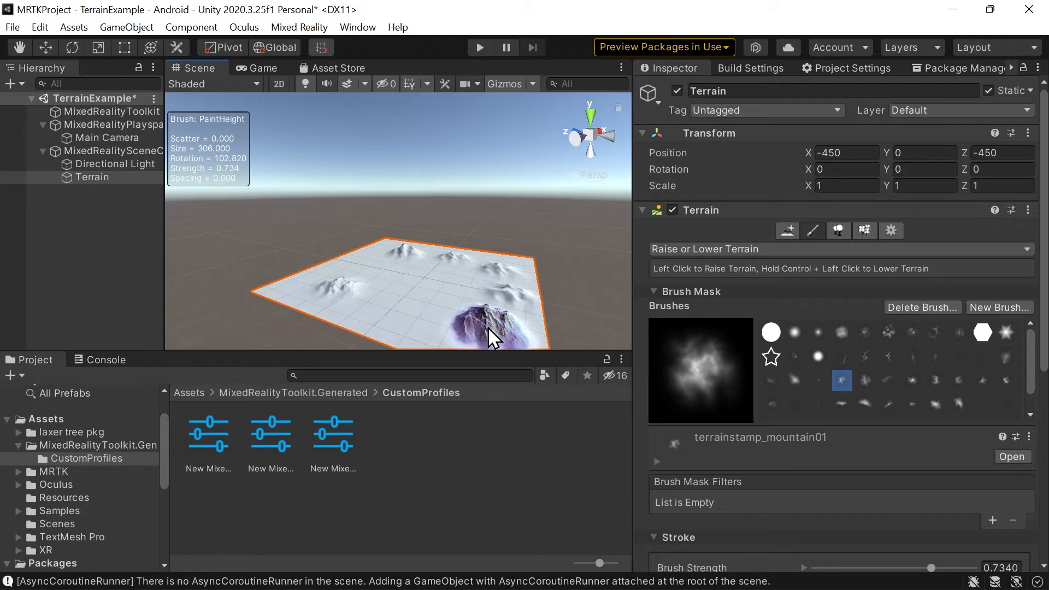
# Switch to the Unity VR Workshop slides in the browser, look up the terrain brush shortcuts, and return to Unity
pyautogui.press('alt')
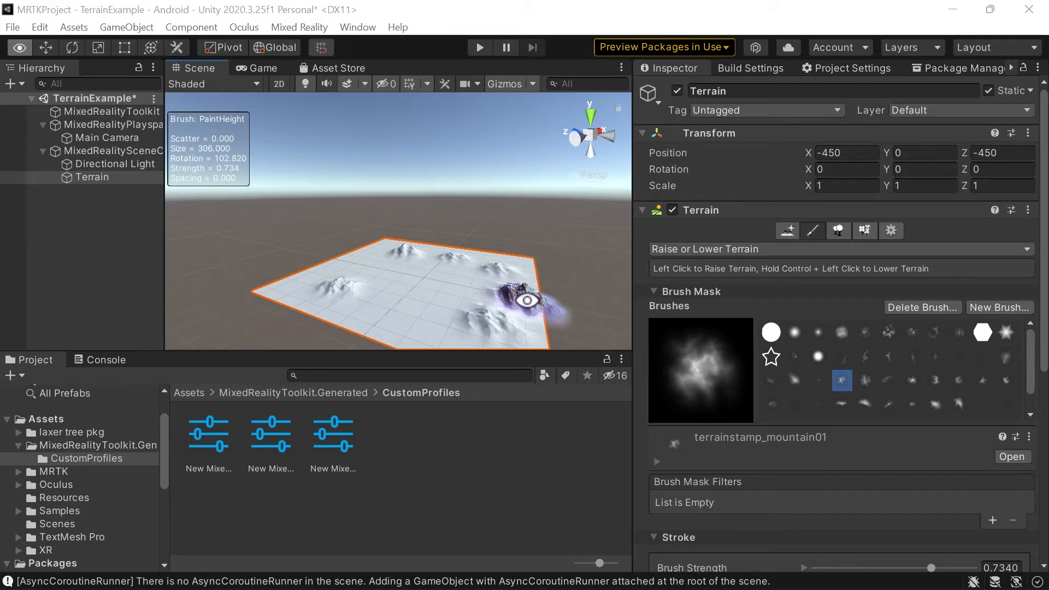
pyautogui.hotkey('alt', 'Tab')
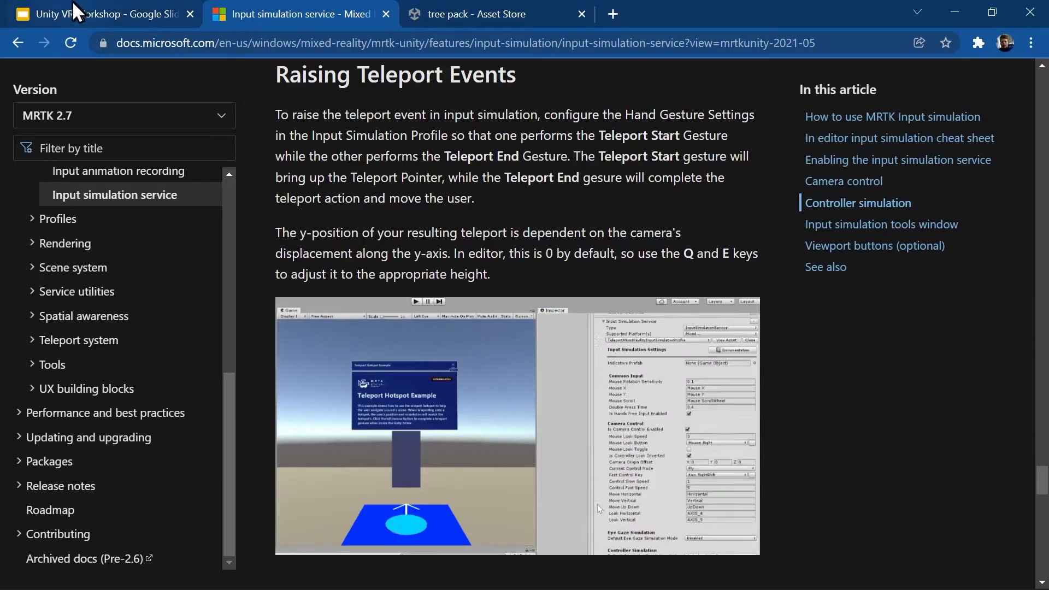
pyautogui.click(164, 13)
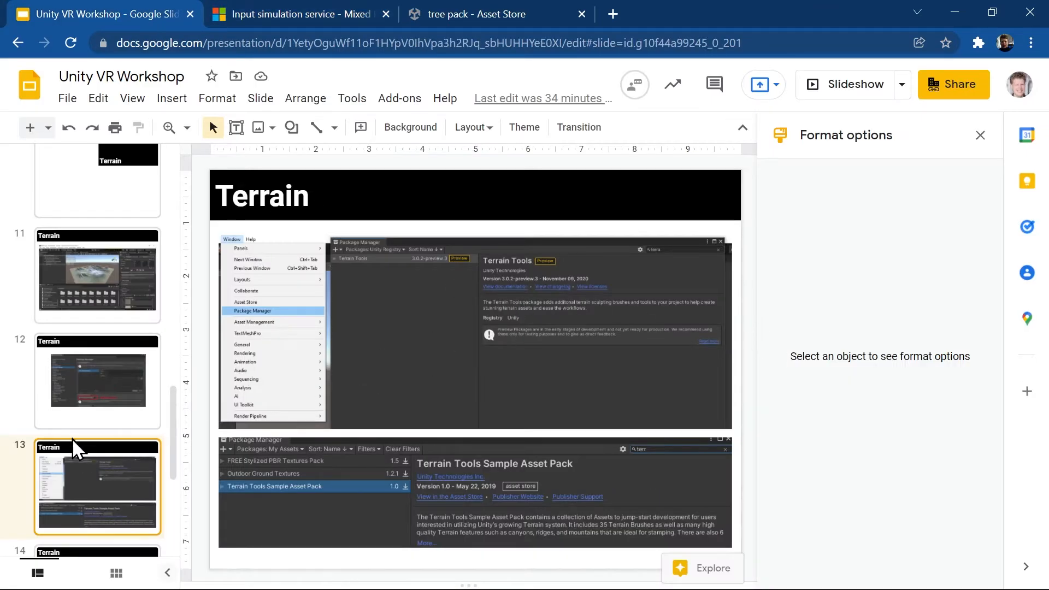
pyautogui.click(830, 93)
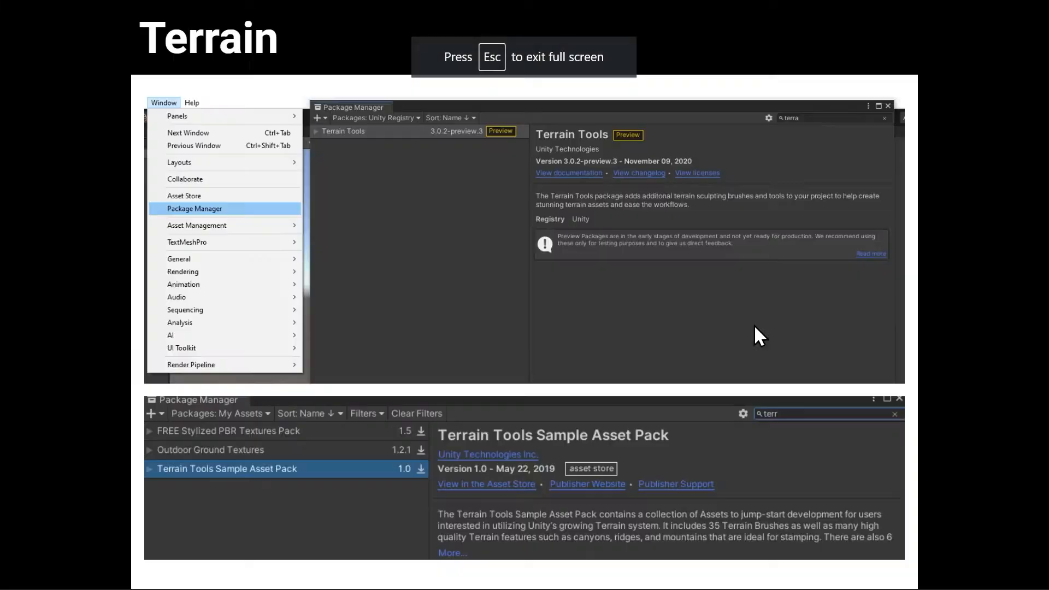
pyautogui.press('Right')
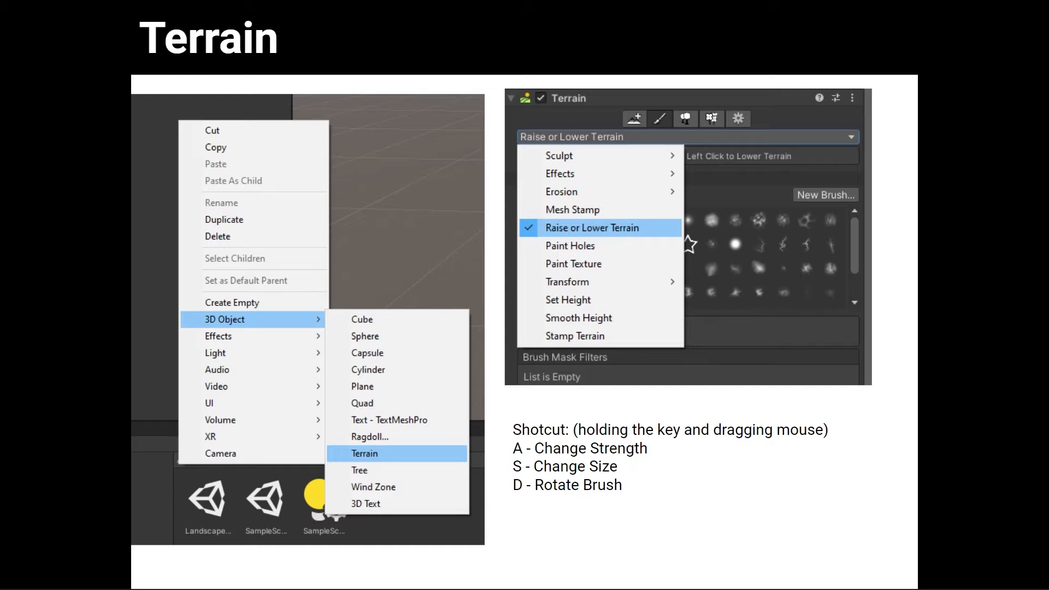
pyautogui.press('Escape')
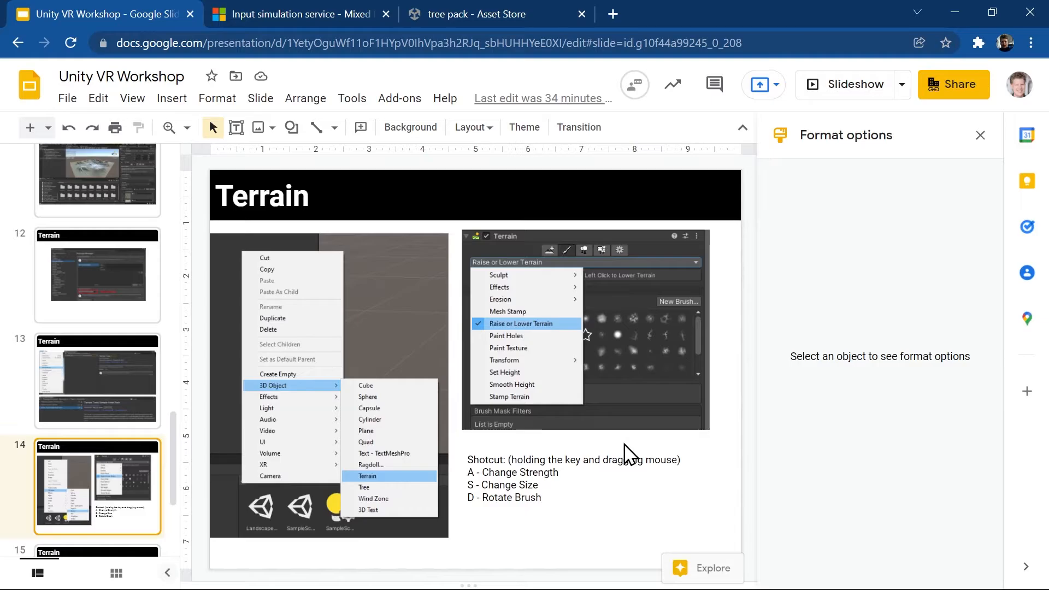
pyautogui.hotkey('alt', 'Tab')
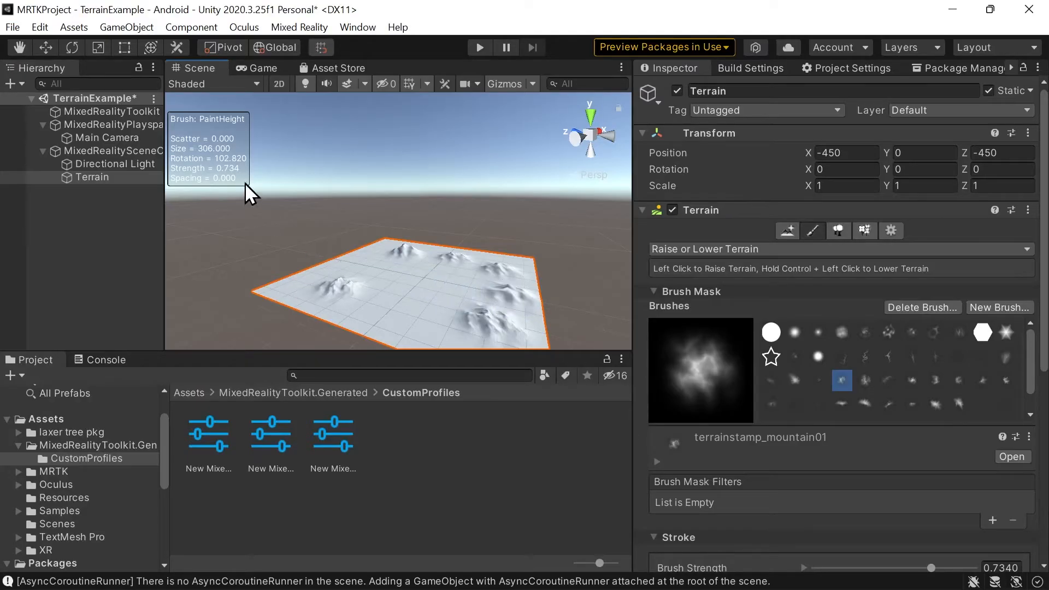
# Resize the terrain brush to about 310 while previewing the mountain stamp over the terrain
pyautogui.scroll(-3, 831, 317)
pyautogui.scroll(-3, 830, 328)
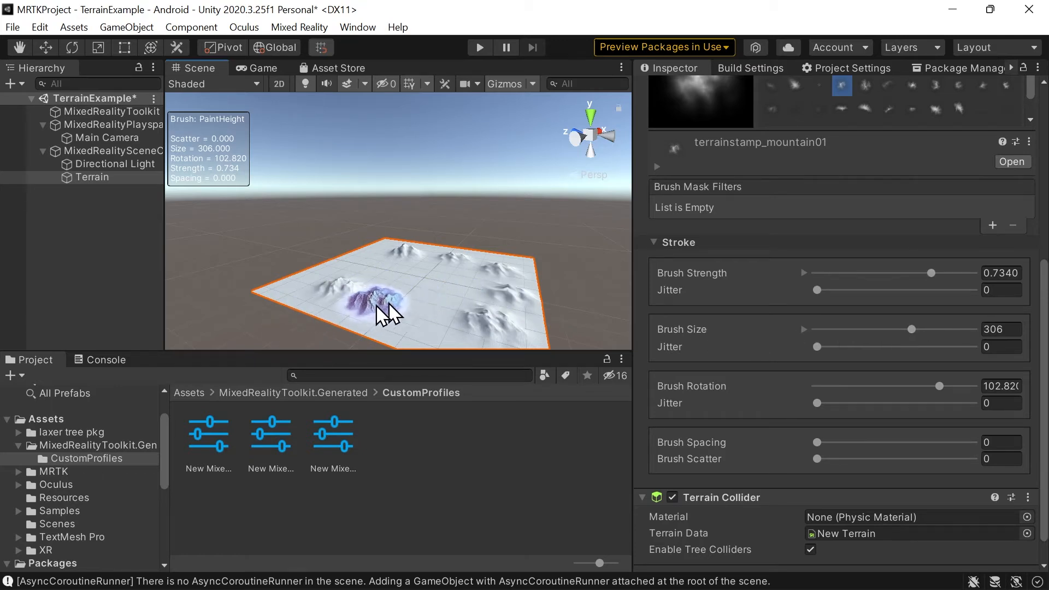
pyautogui.press('s')
pyautogui.press('s')
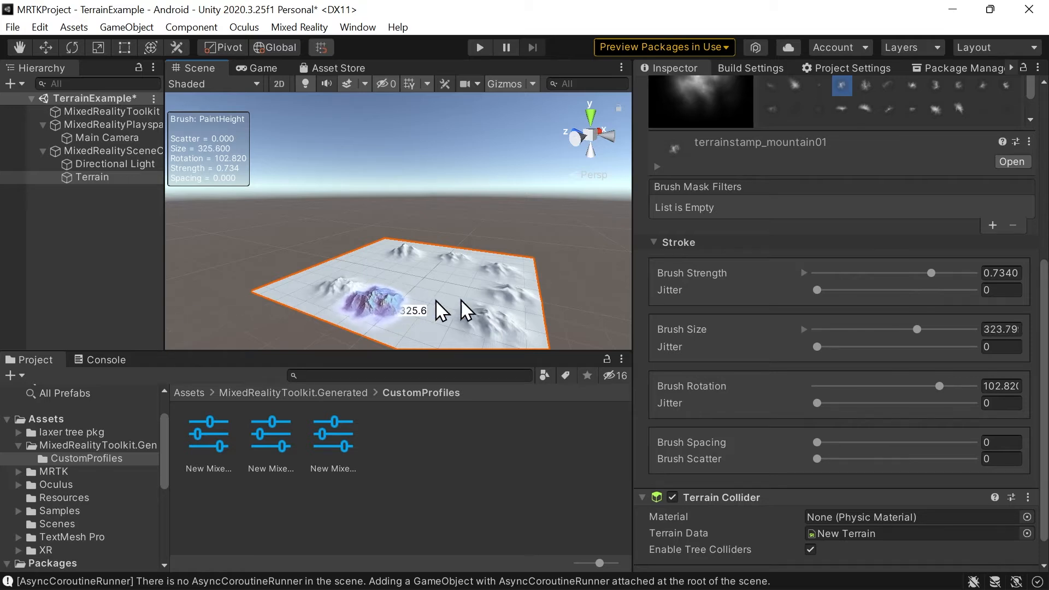
pyautogui.press('s')
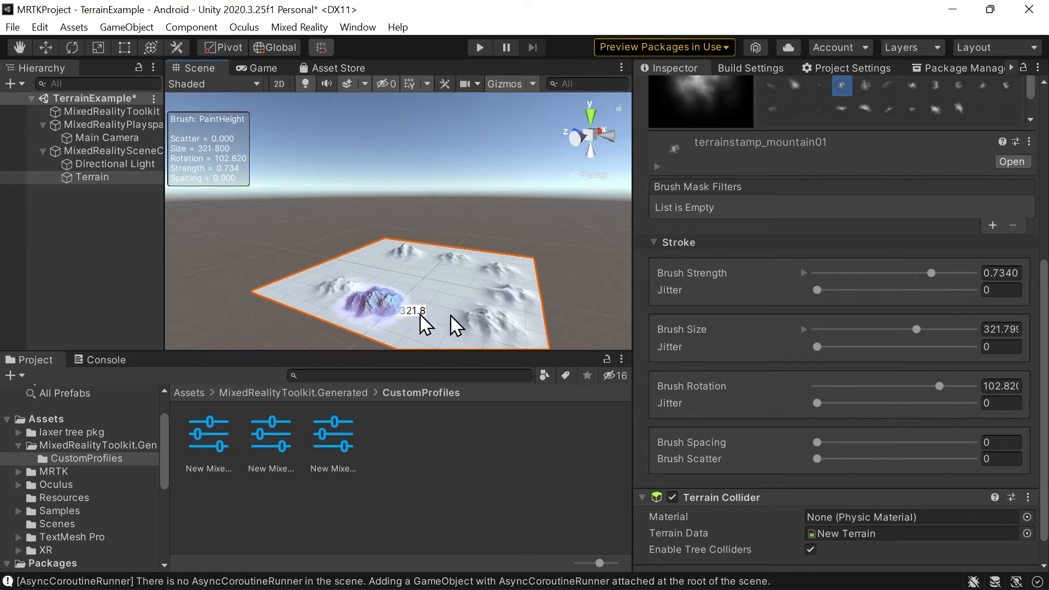
pyautogui.press('s')
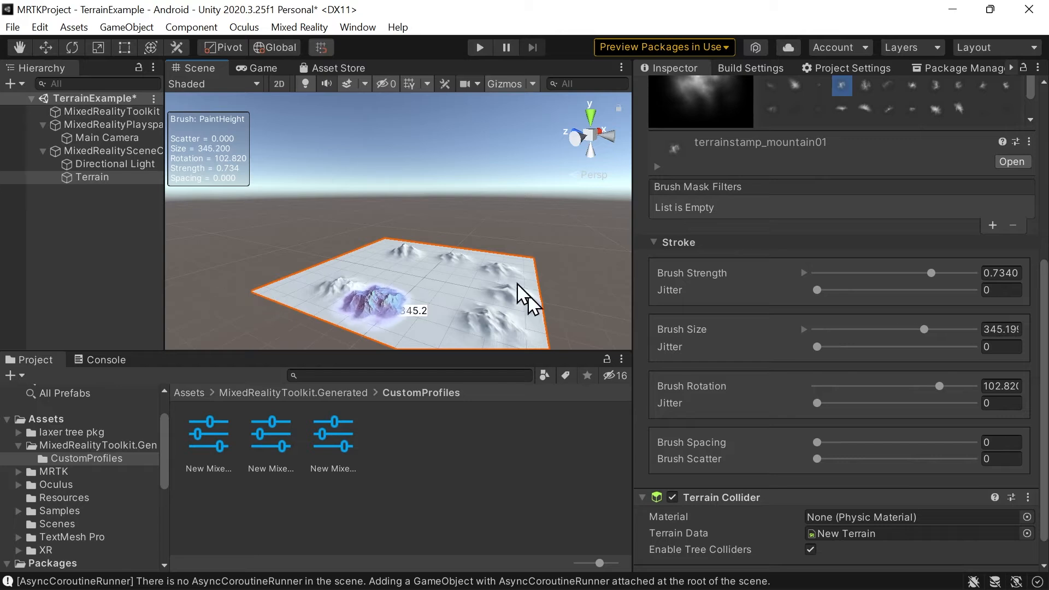
pyautogui.press('s')
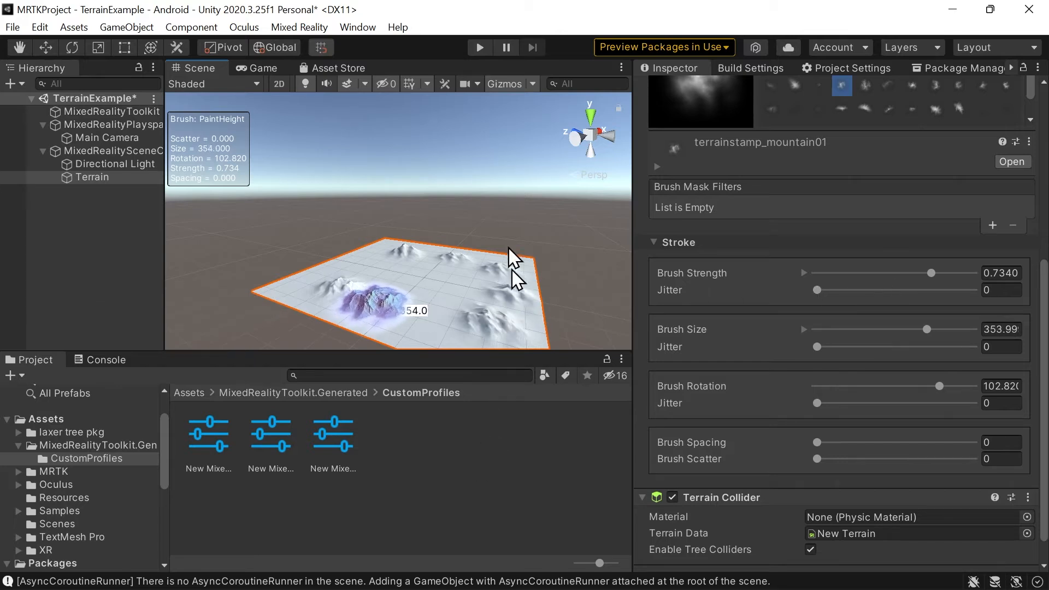
pyautogui.press('s')
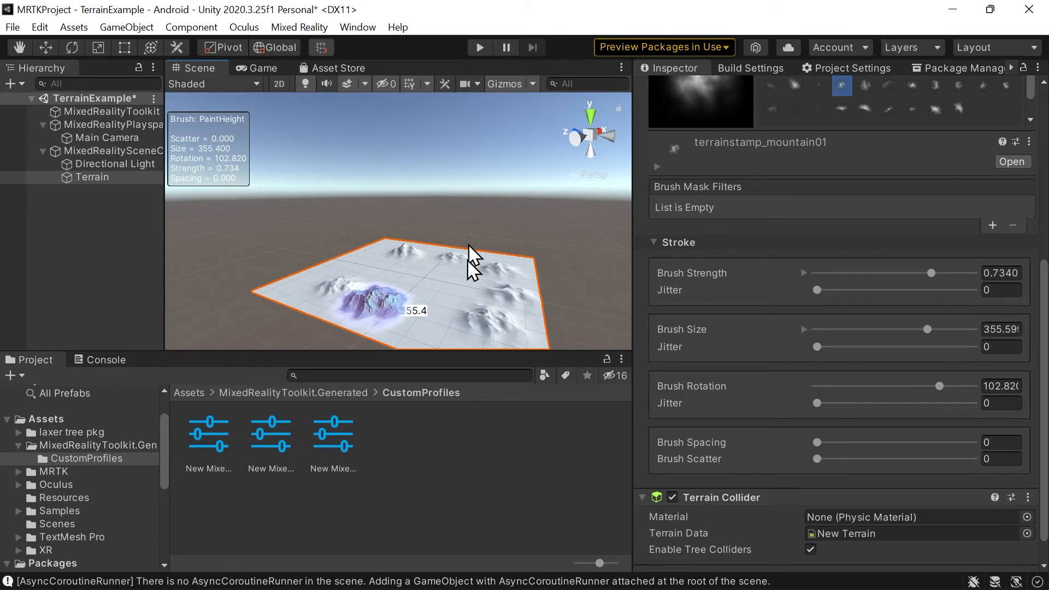
pyautogui.press('s')
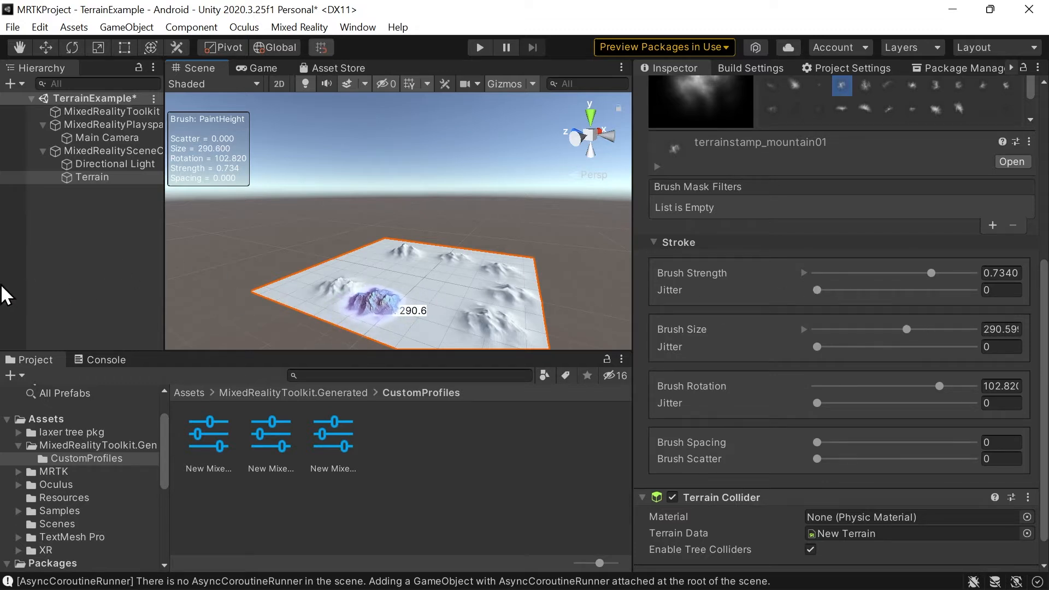
pyautogui.press('s')
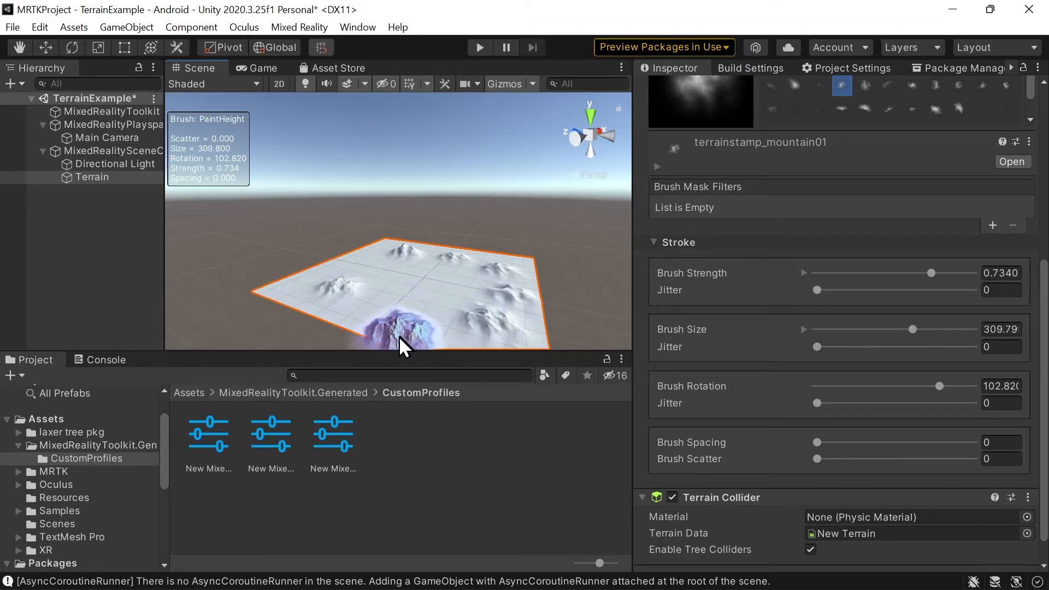
# Stamp more mountains between the existing ones with brush strength 0.664, varying the brush rotation and ending at about -45°
pyautogui.press('a')
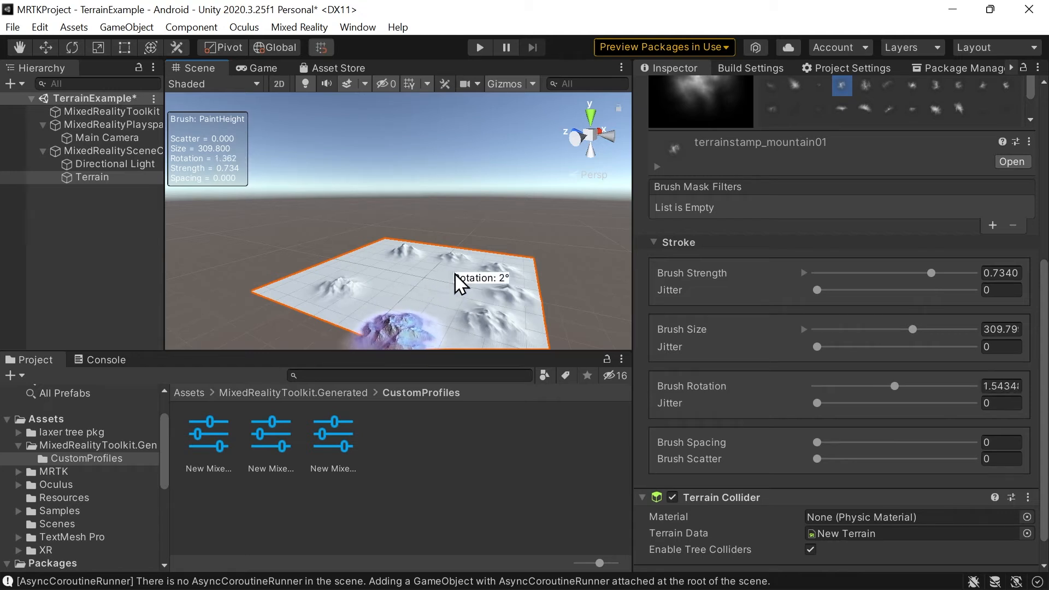
pyautogui.press('d')
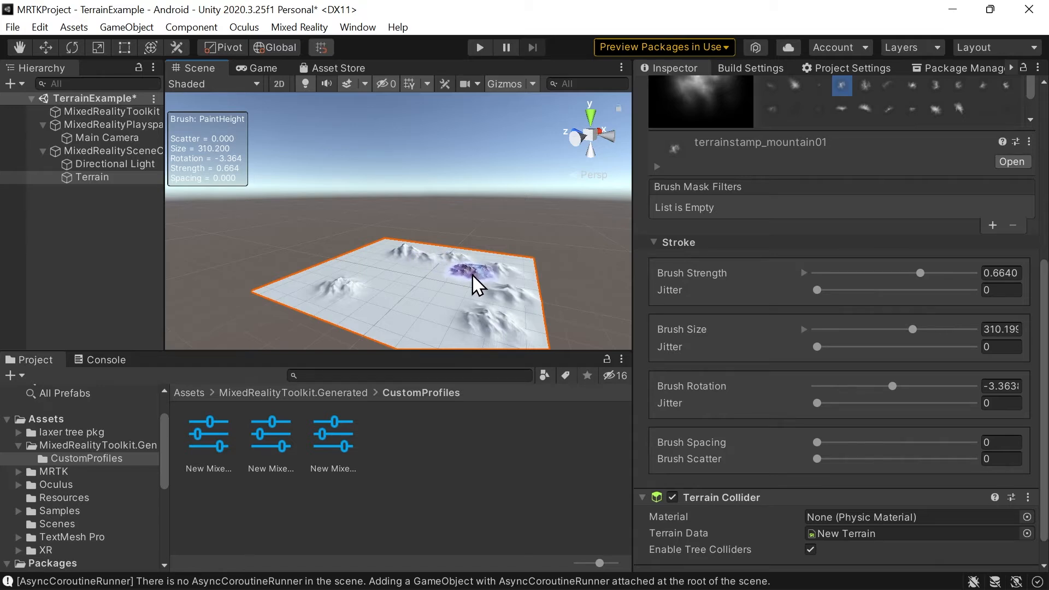
pyautogui.press('d')
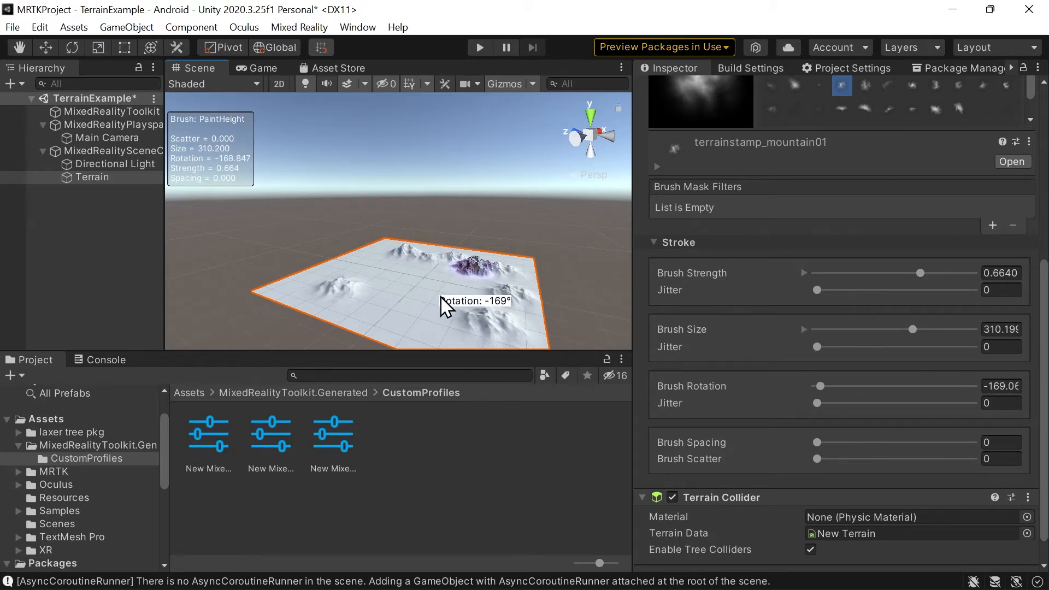
pyautogui.press('d')
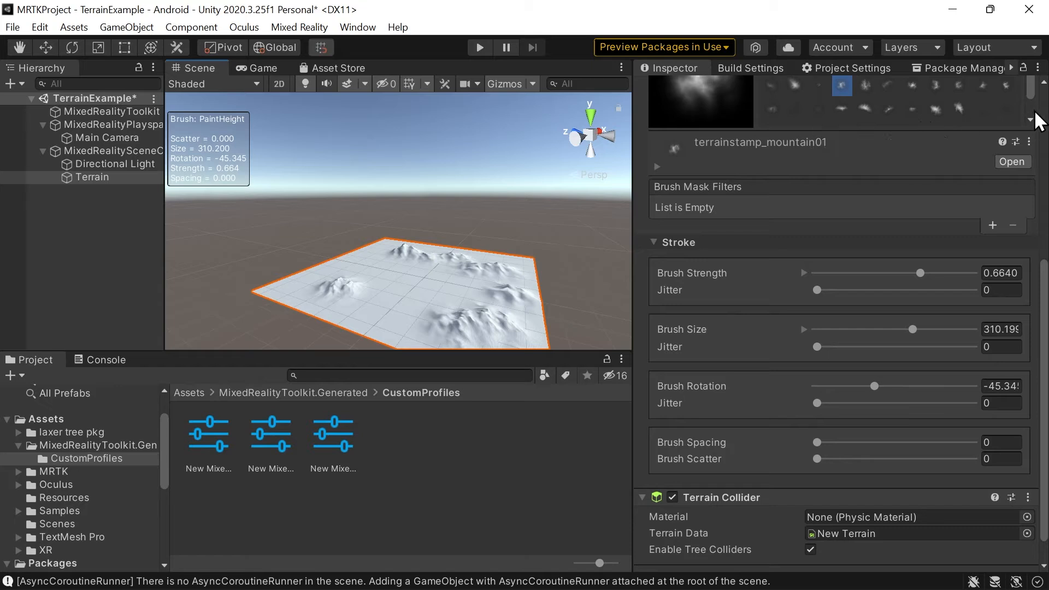
# Choose the terrainstamp_ridge05 brush mask and stamp a ridge joining the mountain clusters on the terrain's near right side
pyautogui.click(936, 109)
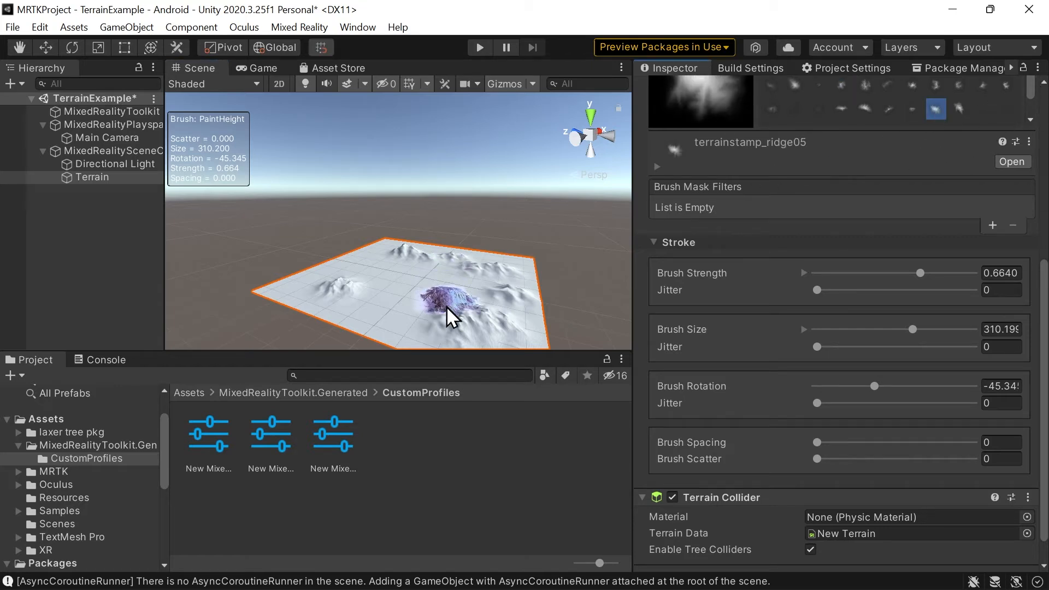
pyautogui.click(497, 311)
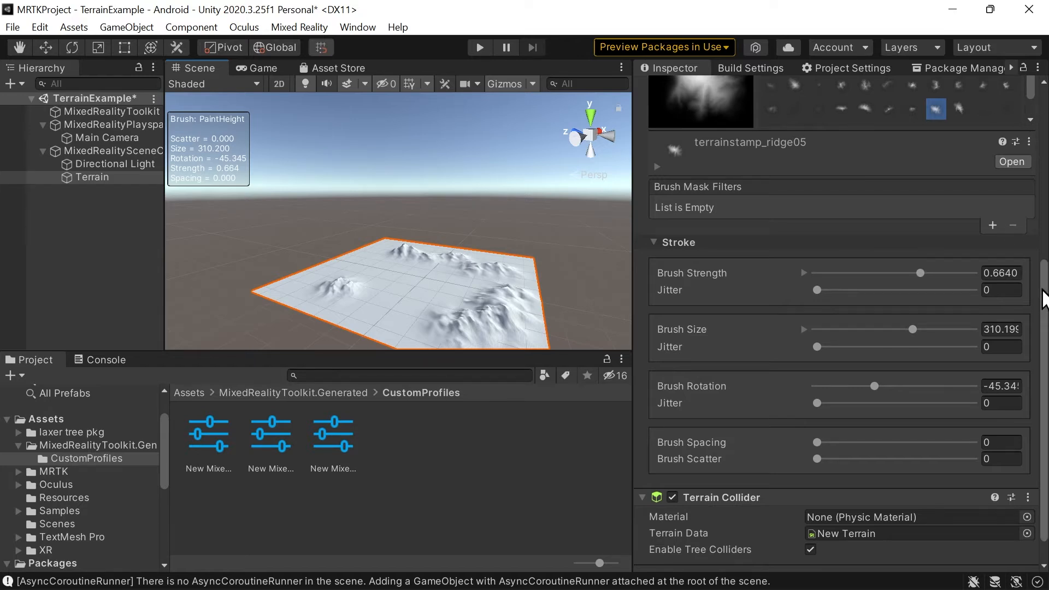
# Build up a tall mountain in the terrain's empty left corner with terrainstamp_mountain02 and sharpen its peak with terrainstamp_mountain04
pyautogui.moveTo(1043, 298); pyautogui.dragTo(1043, 251)
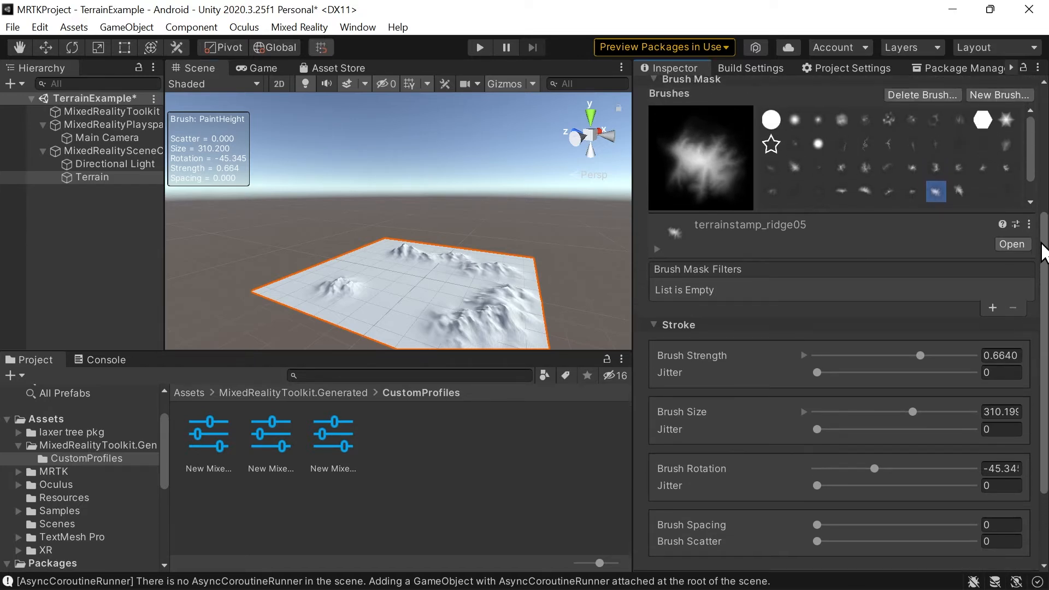
pyautogui.click(866, 170)
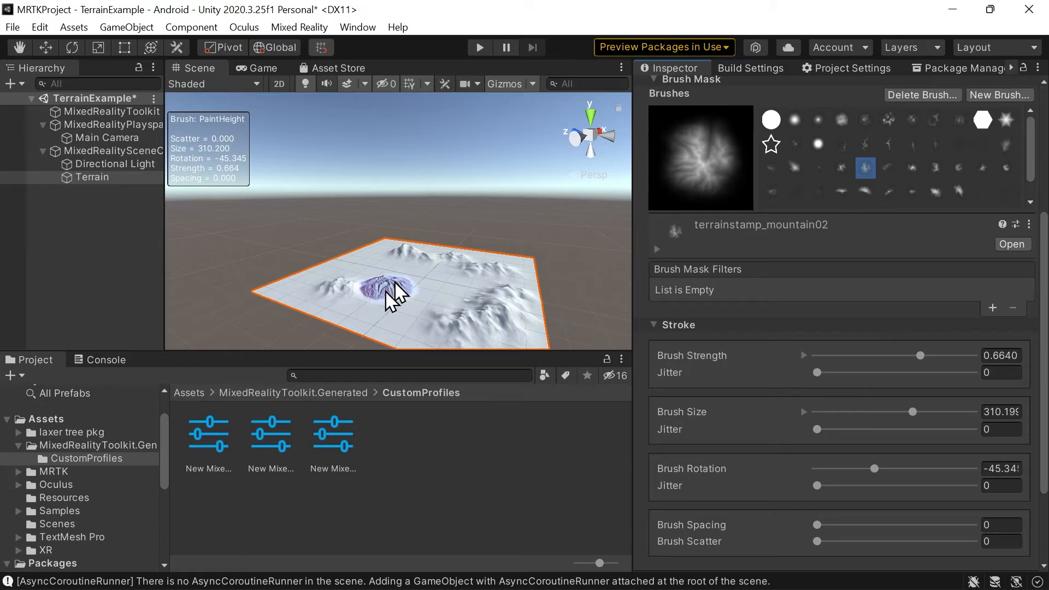
pyautogui.click(379, 305)
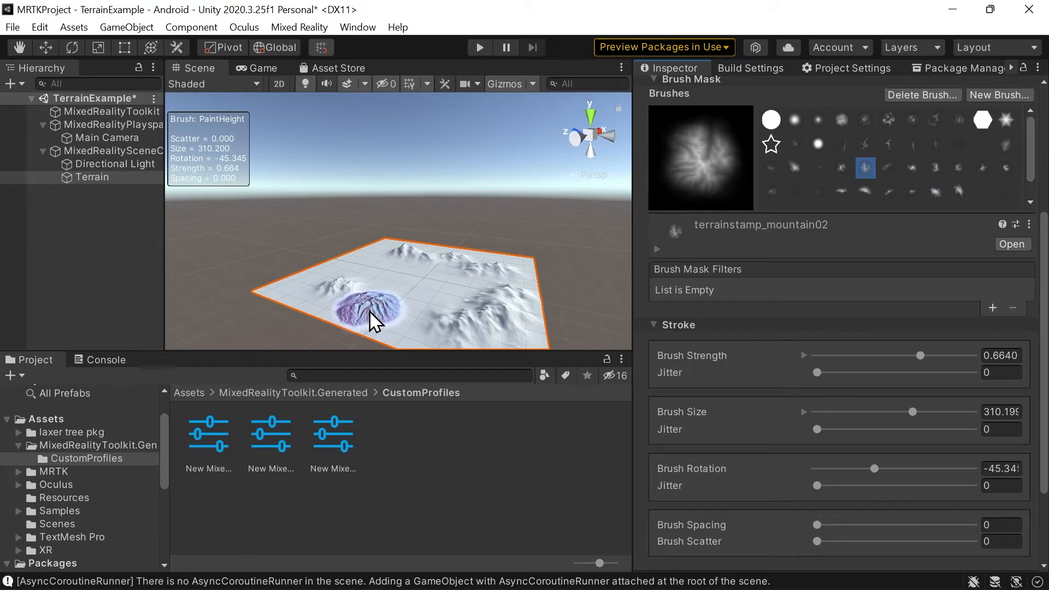
pyautogui.moveTo(346, 313)
pyautogui.mouseDown()
pyautogui.moveTo(300, 295)
pyautogui.moveTo(330, 286)
pyautogui.moveTo(355, 304)
pyautogui.mouseUp()
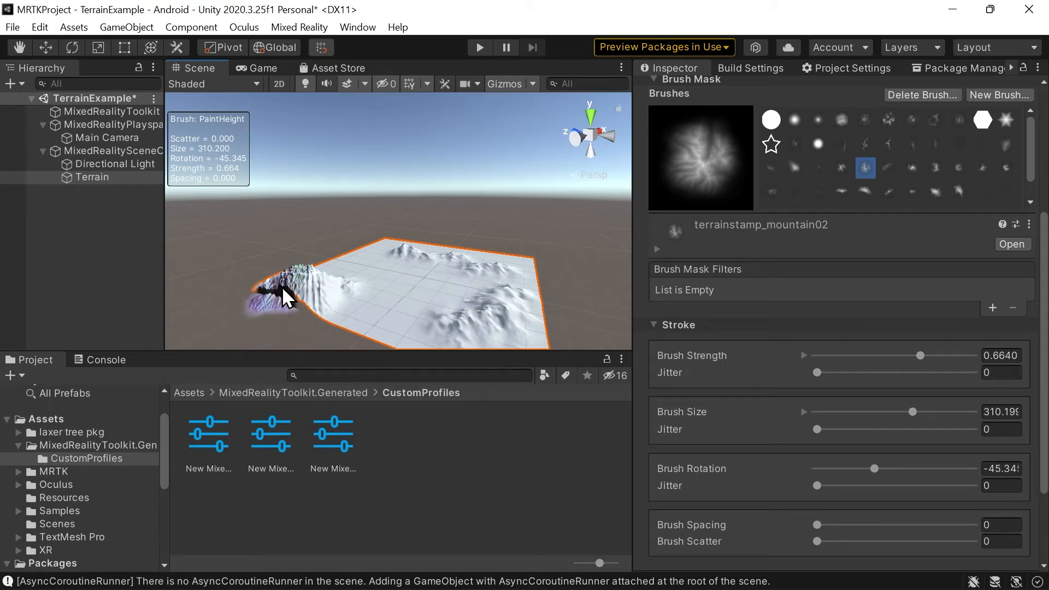
pyautogui.click(300, 265)
pyautogui.click(315, 283)
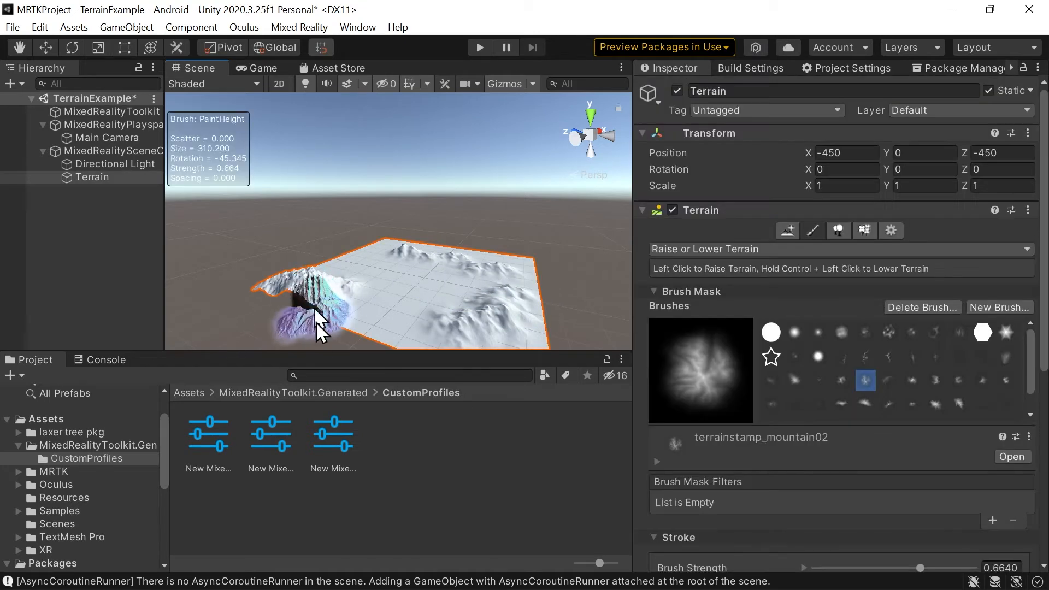
pyautogui.click(913, 383)
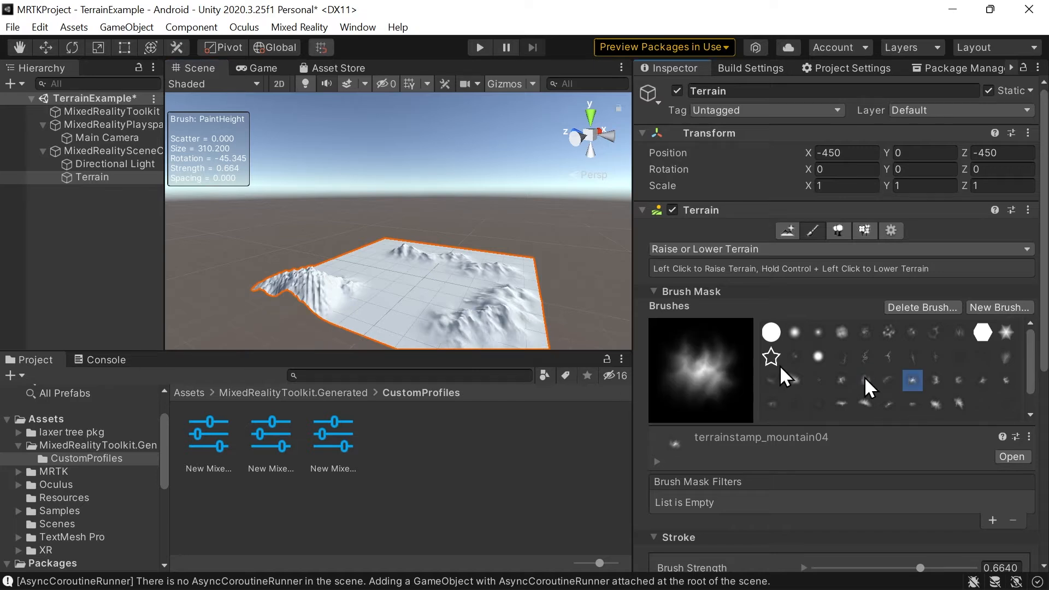
pyautogui.click(303, 291)
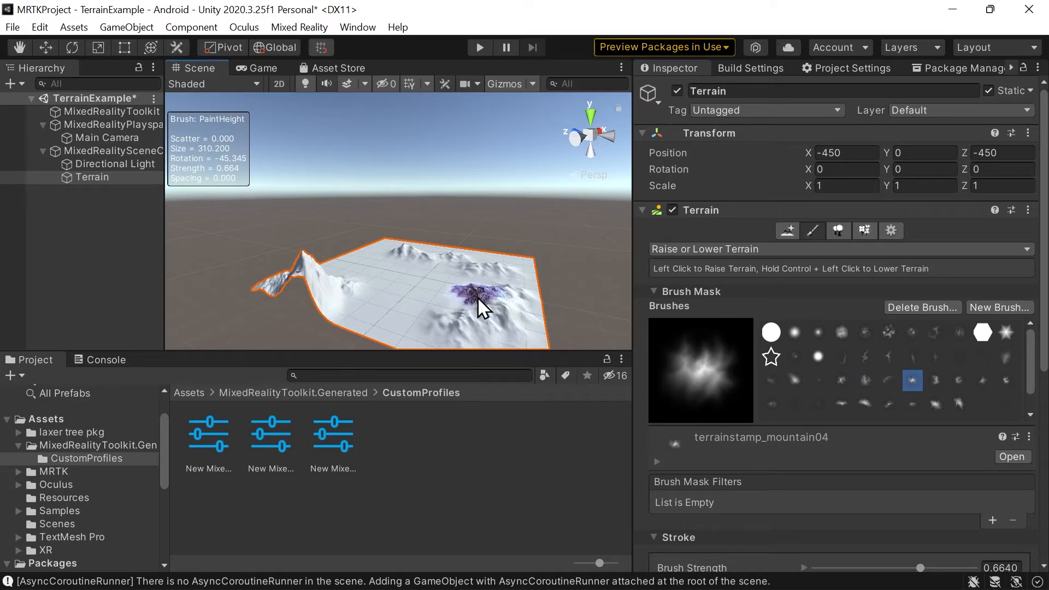
# Frame the Main Camera in the scene and look around at the mountains from ground level
pyautogui.middleClick(134, 131)
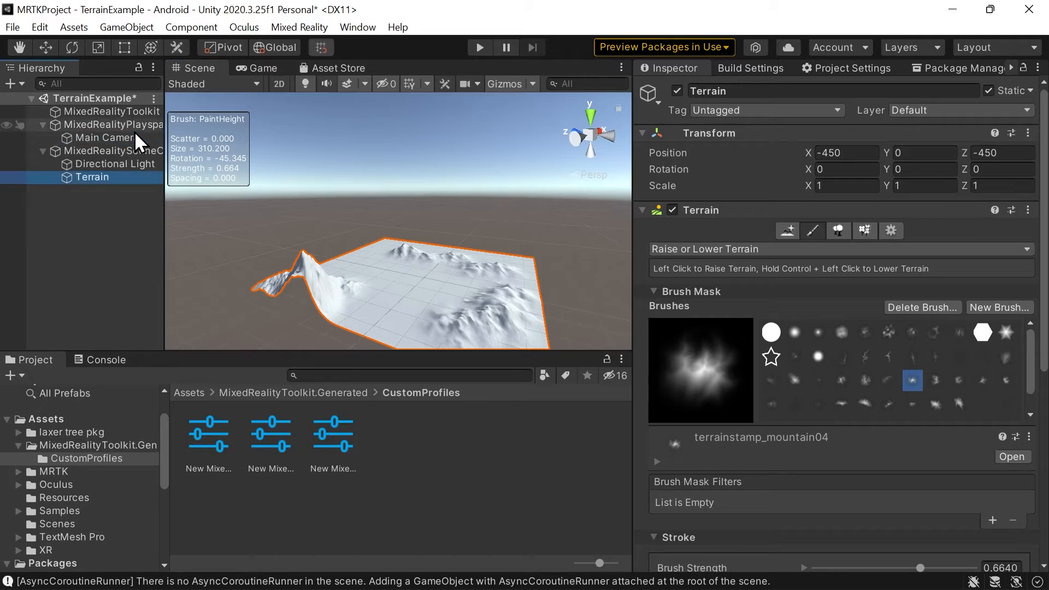
pyautogui.press('f')
pyautogui.doubleClick(123, 136)
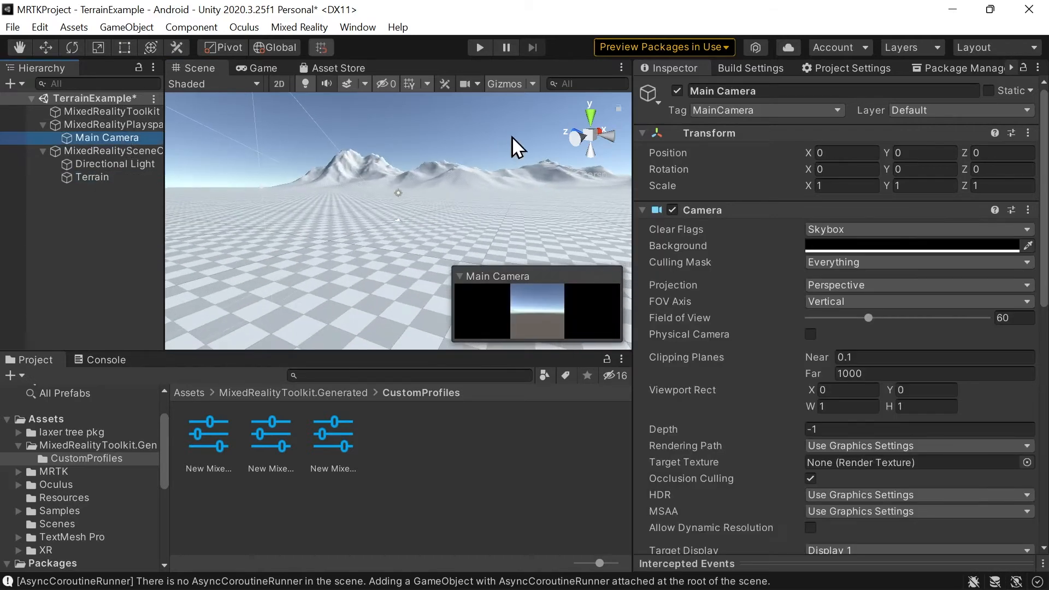
pyautogui.keyDown('alt'); pyautogui.moveTo(483, 199); pyautogui.dragTo(346, 196); pyautogui.keyUp('alt')
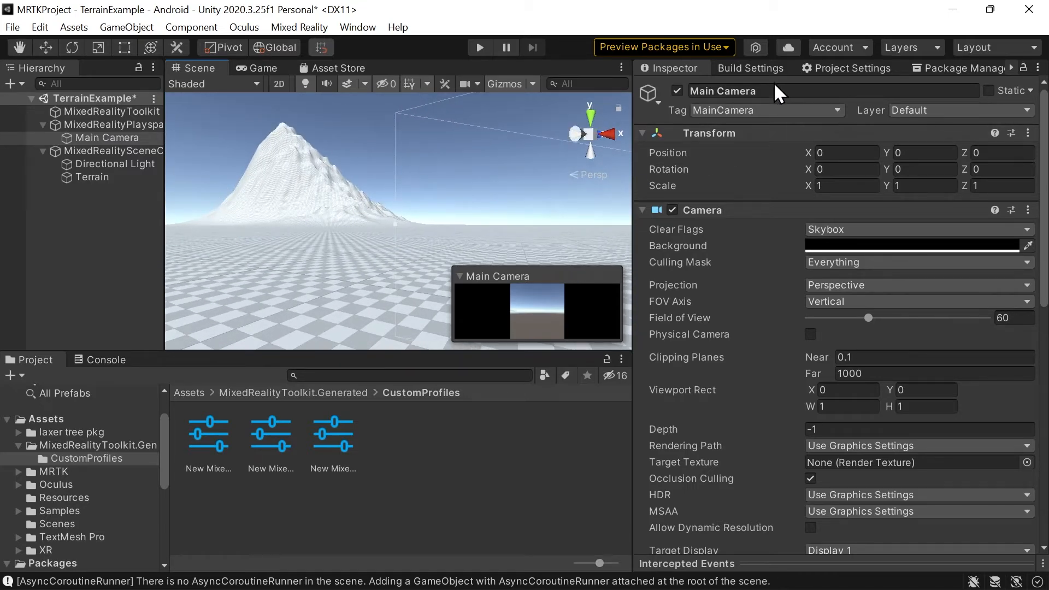
# Reselect the terrain and stamp large mountains along its bare side in front of the tall peak with terrainstamp_mountain04
pyautogui.click(112, 175)
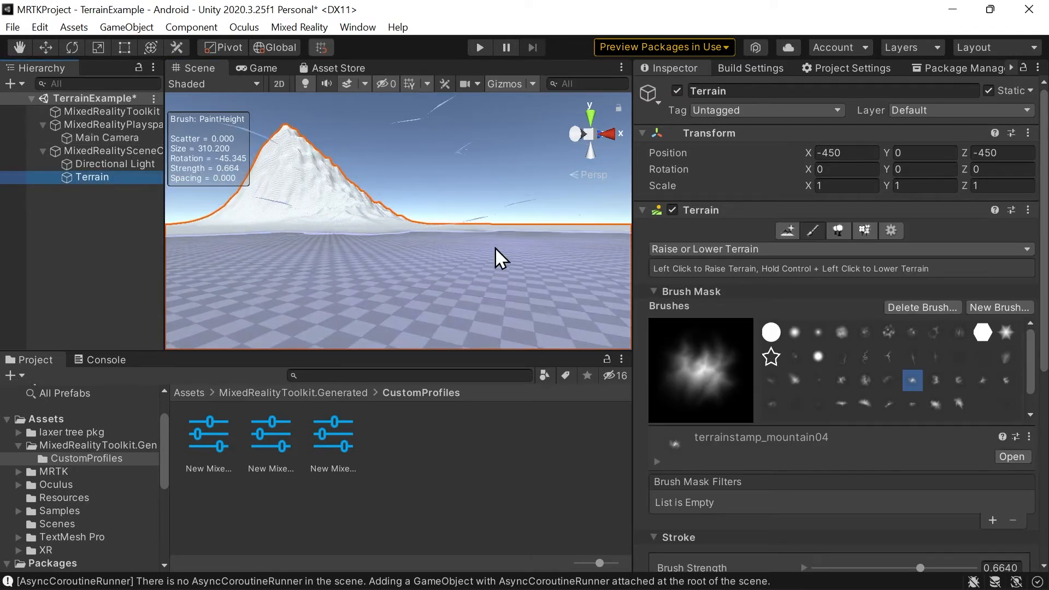
pyautogui.keyDown('alt'); pyautogui.moveTo(495, 248); pyautogui.dragTo(539, 323); pyautogui.keyUp('alt')
pyautogui.scroll(-6, 501, 310)
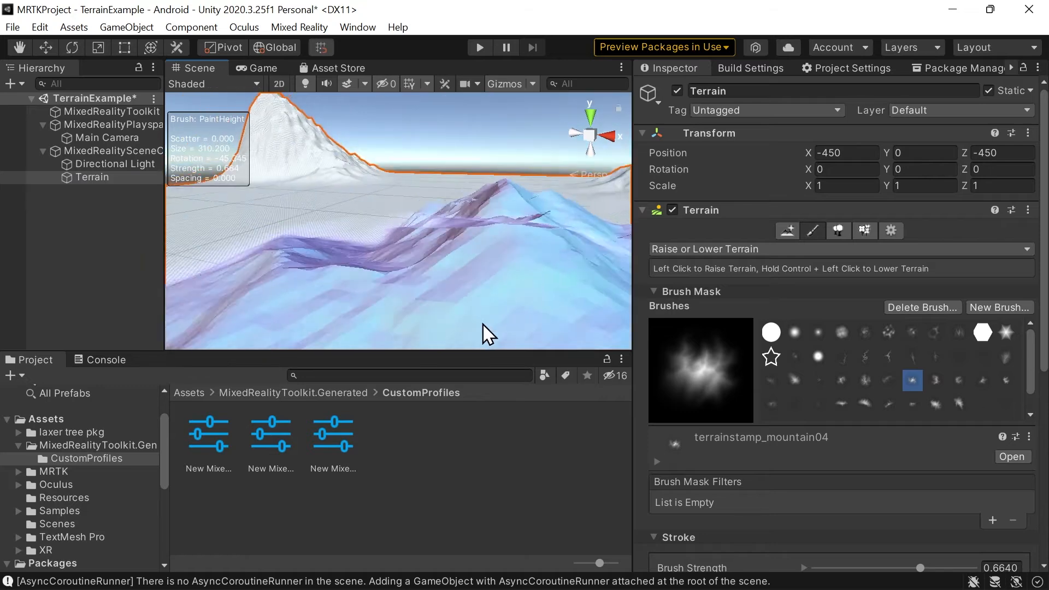
pyautogui.moveTo(488, 217); pyautogui.dragTo(507, 283, button='middle')
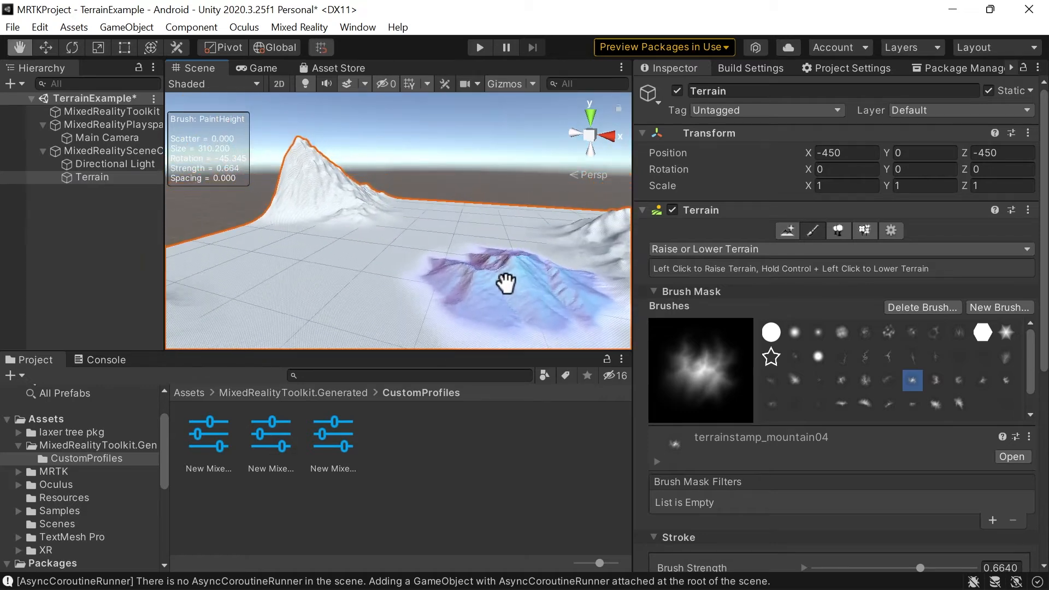
pyautogui.scroll(-4, 507, 283)
pyautogui.scroll(-6, 499, 296)
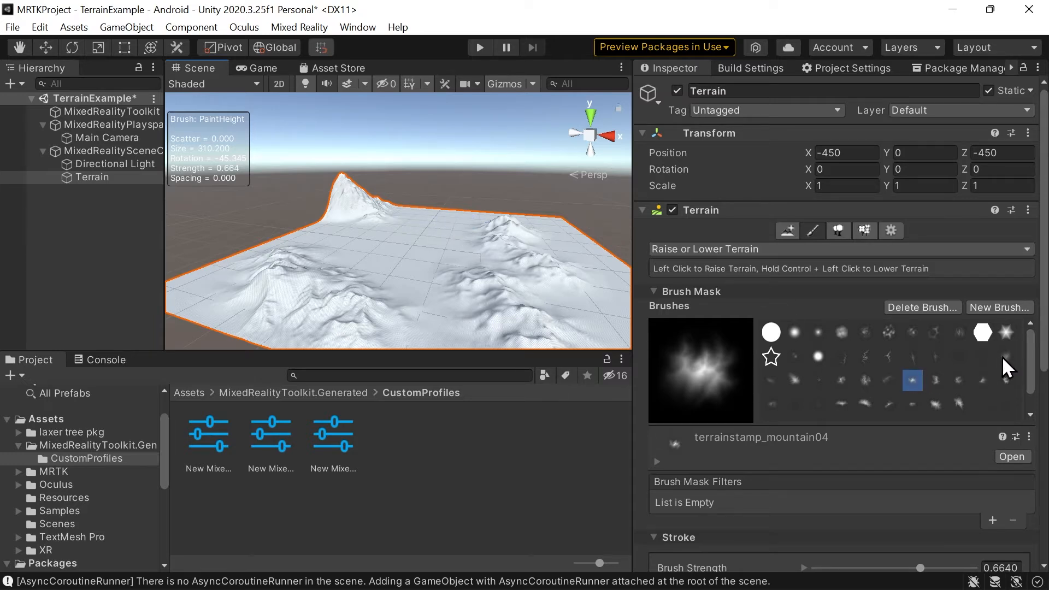
# Choose the terrainstamp_crackedground01 brush mask, roughen the ground at the tall peak's base, and keep the terrain selected
pyautogui.click(935, 363)
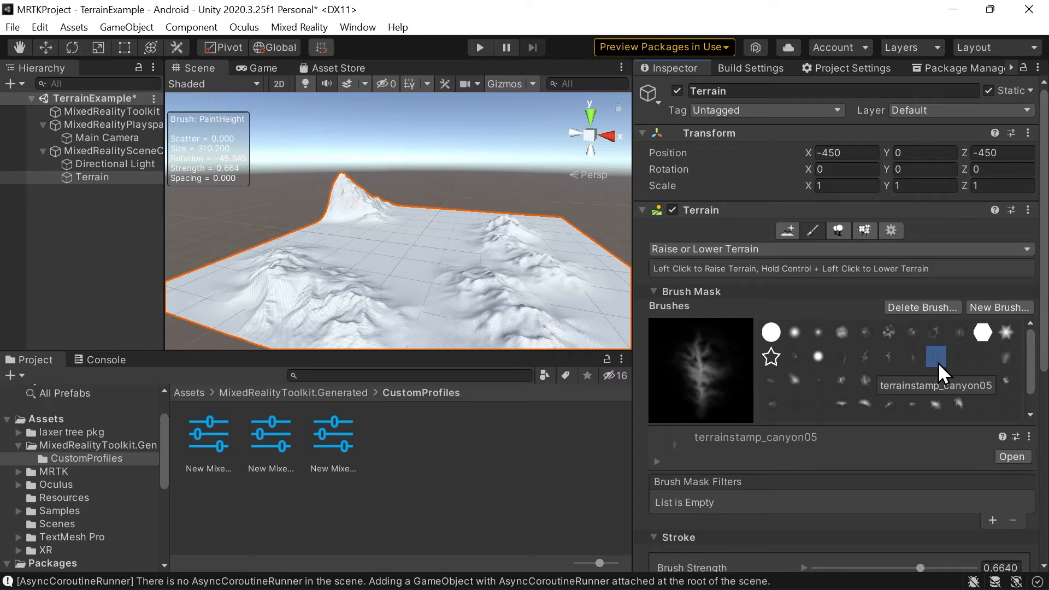
pyautogui.click(960, 355)
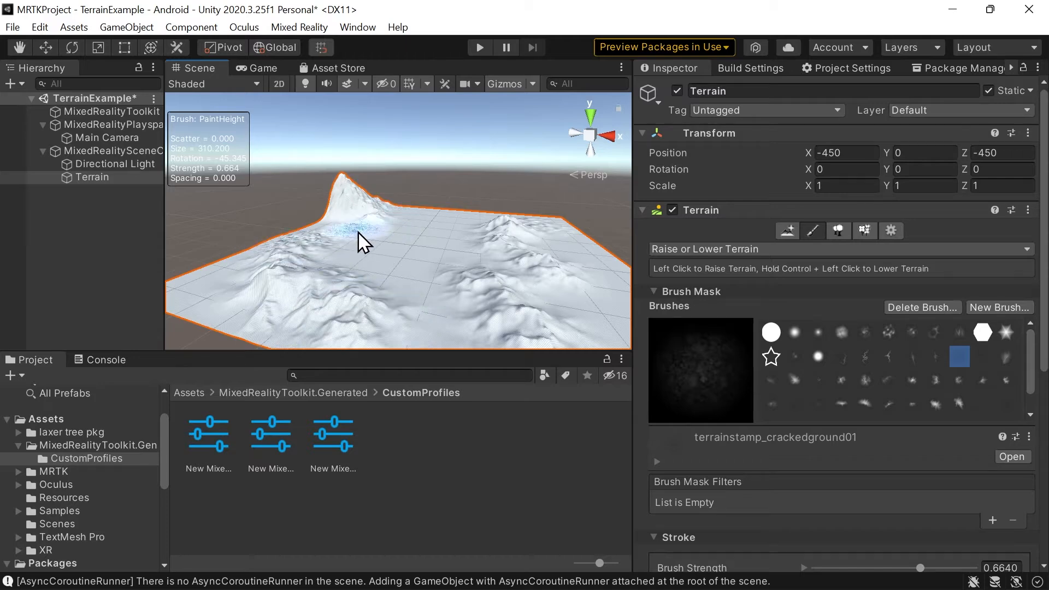
pyautogui.hotkey('ctrl', 'z')
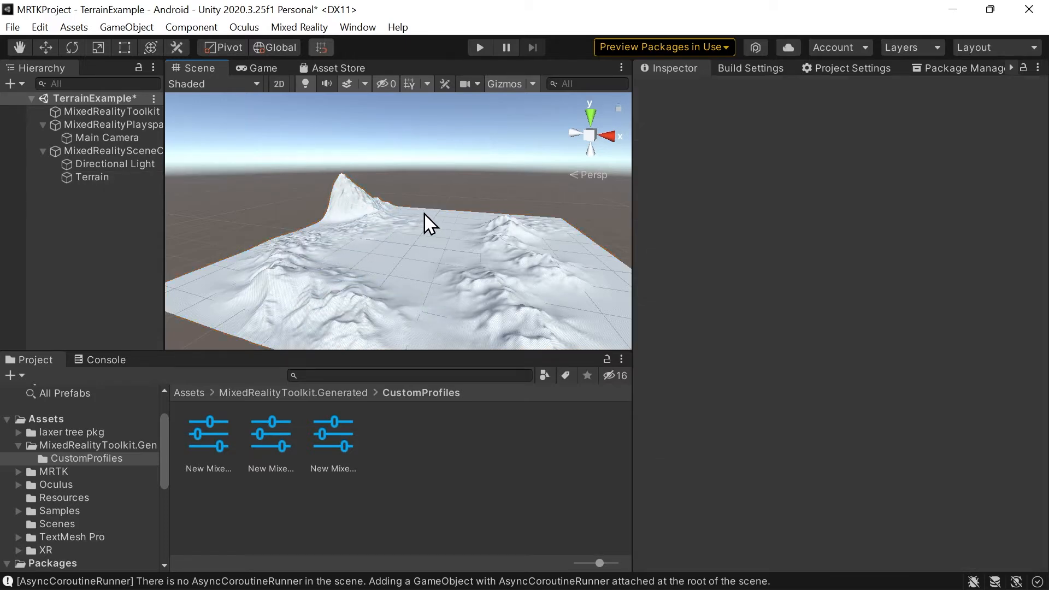
pyautogui.click(430, 223)
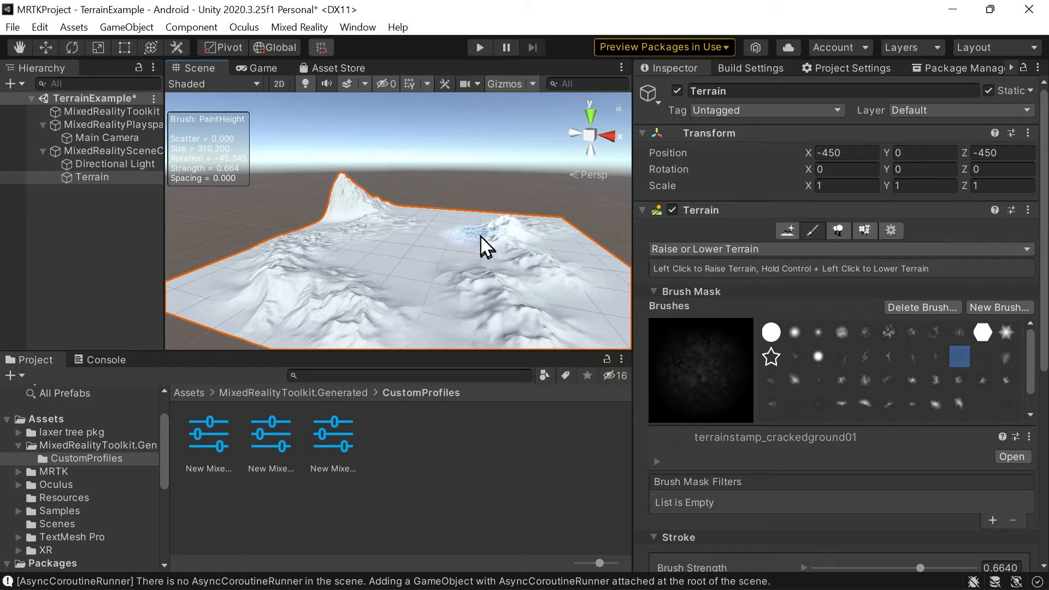
# Set the brush strength to 0.668 and size to 357.2, and paint cracked ground across the terrain's far and right areas
pyautogui.press('a')
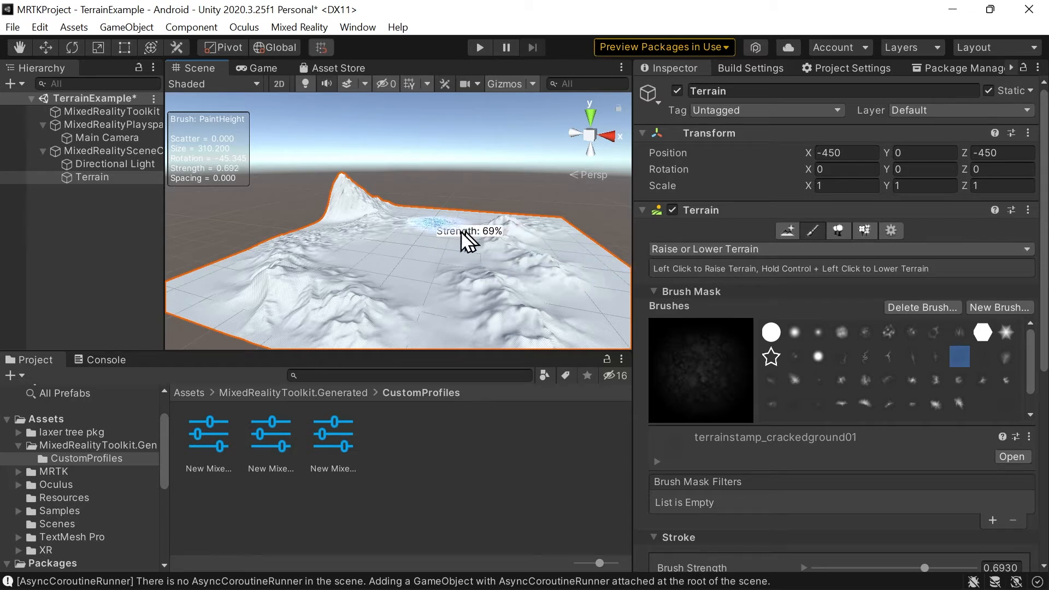
pyautogui.press('s')
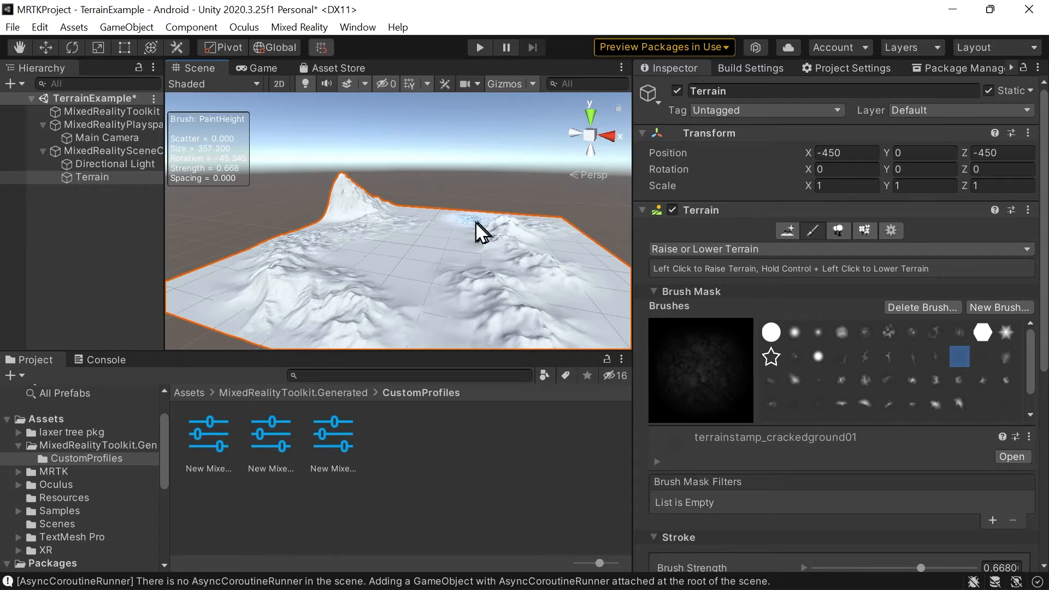
pyautogui.moveTo(460, 221)
pyautogui.mouseDown()
pyautogui.moveTo(429, 225)
pyautogui.moveTo(543, 258)
pyautogui.moveTo(330, 358)
pyautogui.moveTo(563, 317)
pyautogui.moveTo(560, 280)
pyautogui.mouseUp()
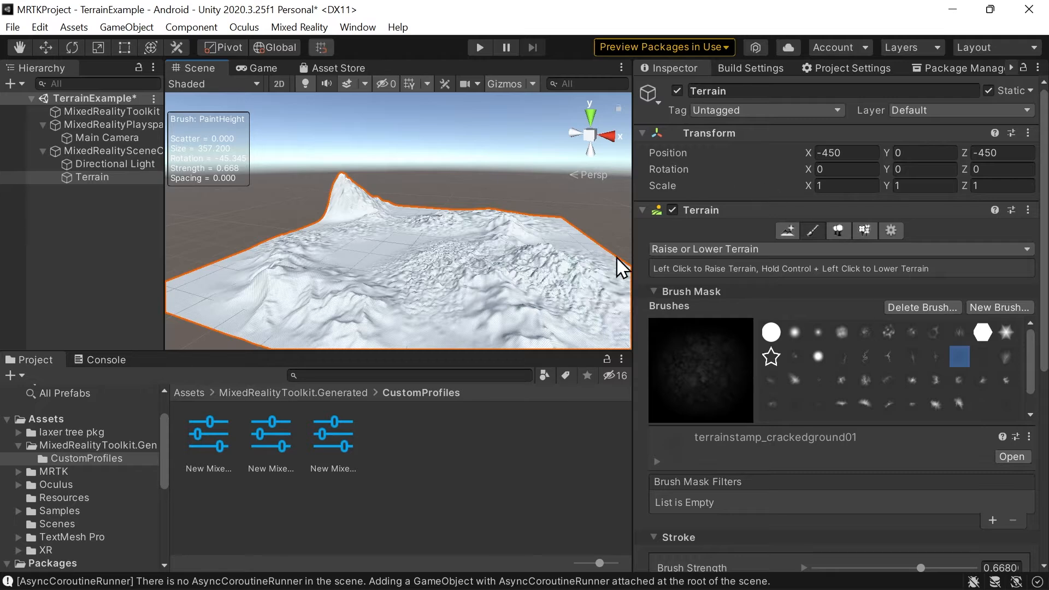
# Undo the recent cracked-ground strokes painted across the terrain's far and right areas
pyautogui.hotkey('ctrl', 'z')
pyautogui.hotkey('ctrl', 'z')
pyautogui.hotkey('ctrl', 'z')
pyautogui.hotkey('ctrl', 'z')
pyautogui.hotkey('ctrl', 'z')
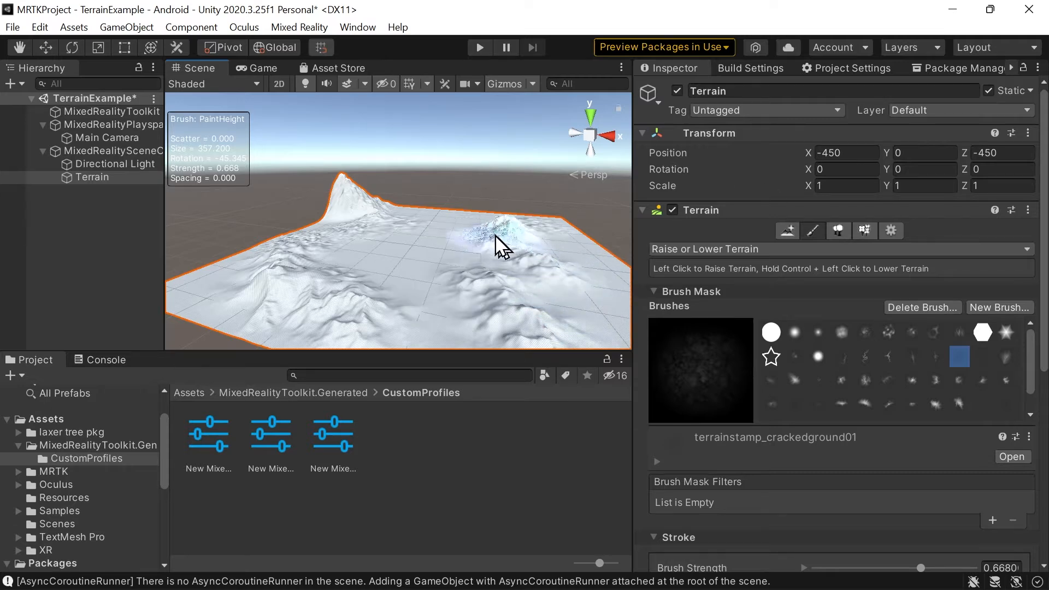
# Repaint cracked ground near the tall peak's base and across the plain in front of it, and undo the last stroke
pyautogui.moveTo(447, 218)
pyautogui.mouseDown()
pyautogui.moveTo(551, 247)
pyautogui.moveTo(586, 298)
pyautogui.moveTo(375, 362)
pyautogui.moveTo(430, 297)
pyautogui.moveTo(318, 258)
pyautogui.moveTo(373, 338)
pyautogui.moveTo(420, 246)
pyautogui.moveTo(465, 410)
pyautogui.moveTo(451, 277)
pyautogui.moveTo(352, 254)
pyautogui.mouseUp()
pyautogui.scroll(2, 352, 253)
pyautogui.scroll(3, 351, 253)
pyautogui.moveTo(447, 341); pyautogui.dragTo(460, 310, button='middle')
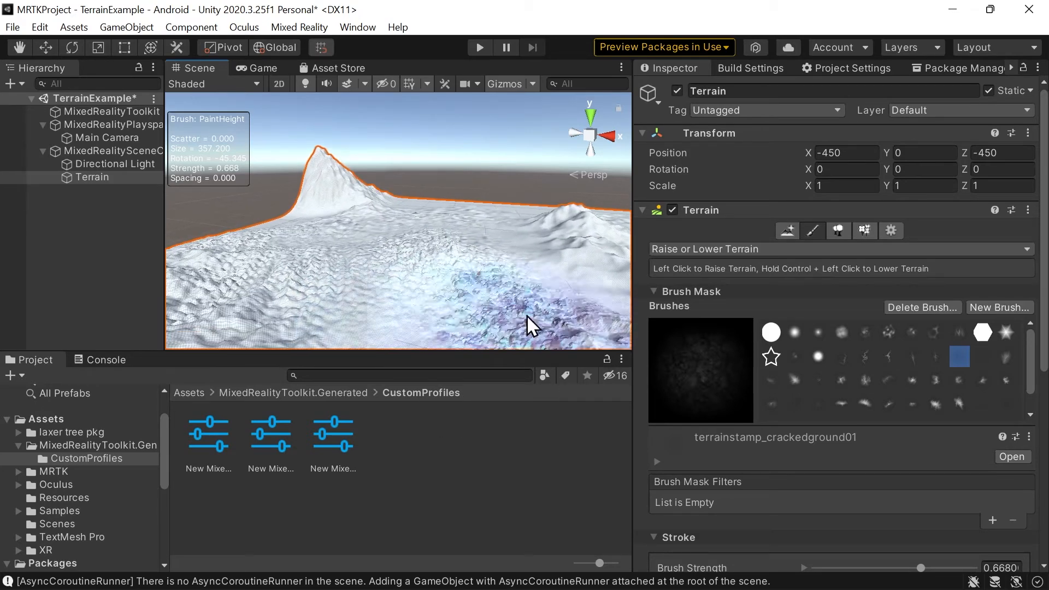
pyautogui.hotkey('ctrl', 'z')
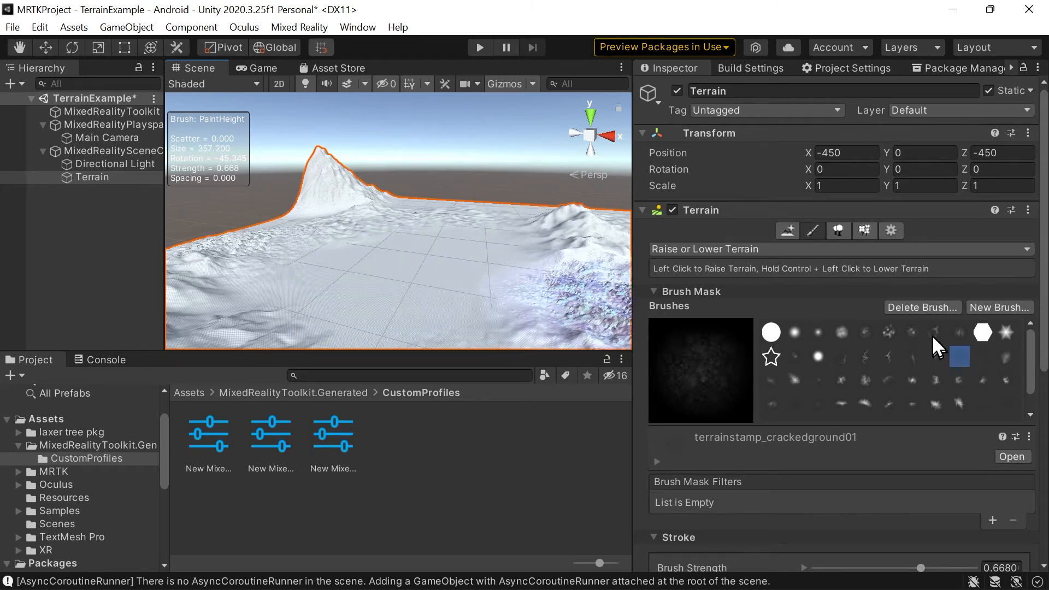
# Lower the brush strength to 0.162 and paint subtle cracked ground across the terrain's central plain
pyautogui.press('a')
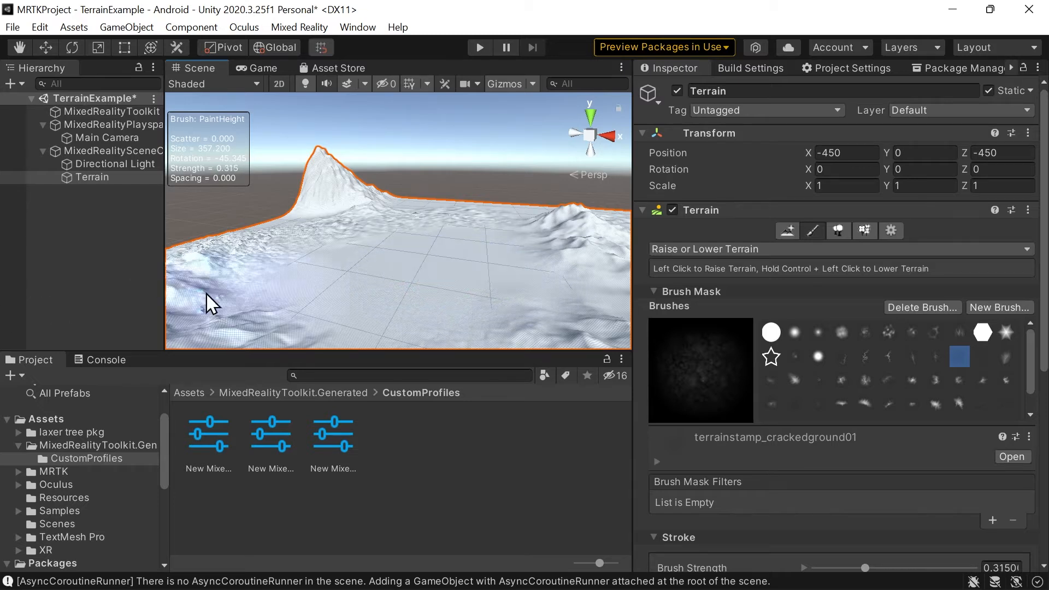
pyautogui.press('a')
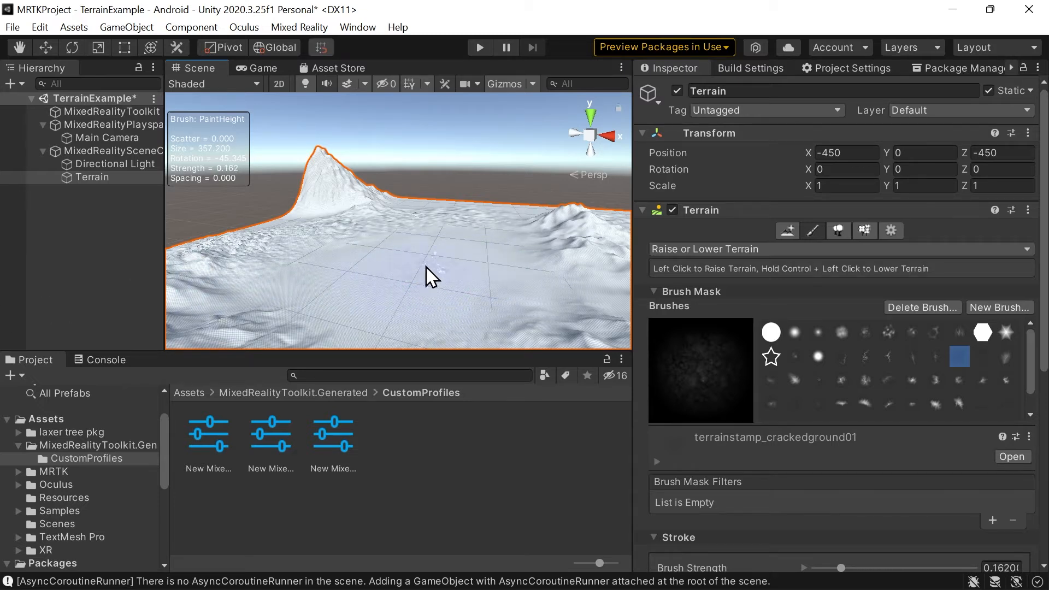
pyautogui.moveTo(426, 267)
pyautogui.mouseDown()
pyautogui.moveTo(595, 241)
pyautogui.moveTo(484, 230)
pyautogui.moveTo(602, 342)
pyautogui.mouseUp()
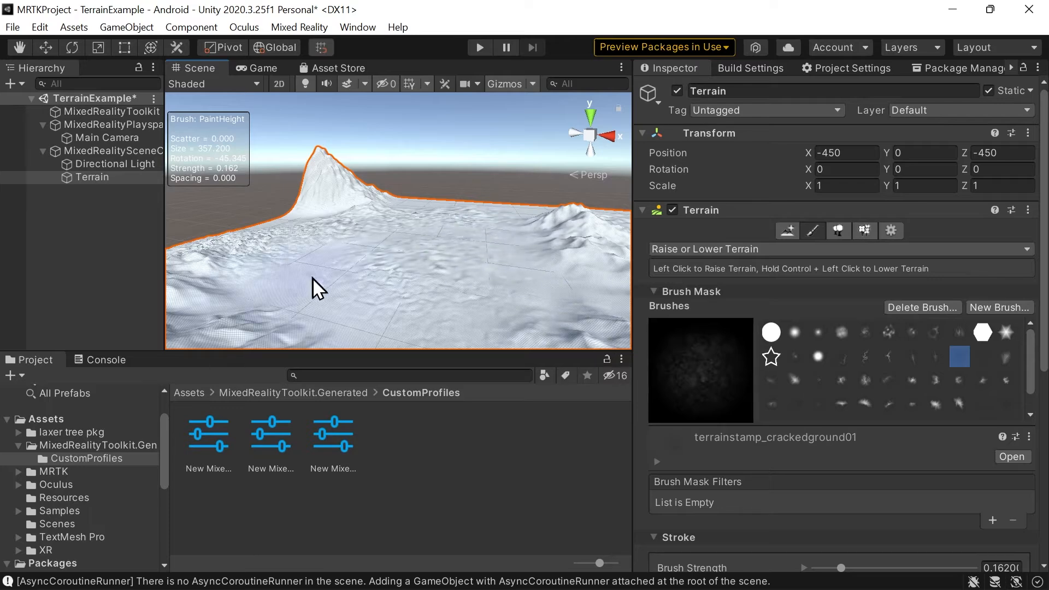
pyautogui.scroll(-5, 530, 296)
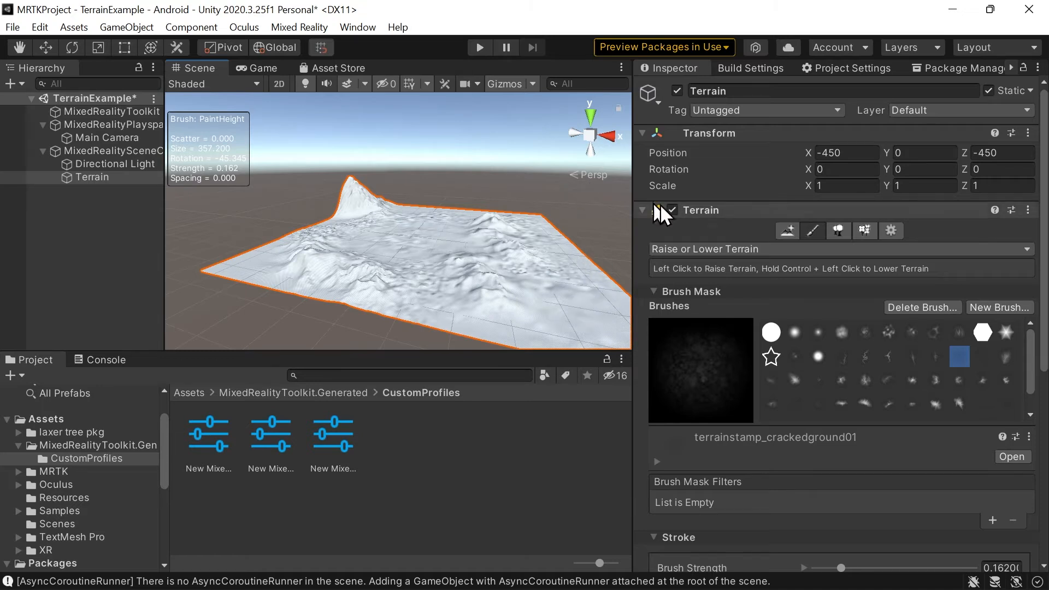
# Switch the terrain tool to Paint Texture and show its expanded Layers settings
pyautogui.click(781, 249)
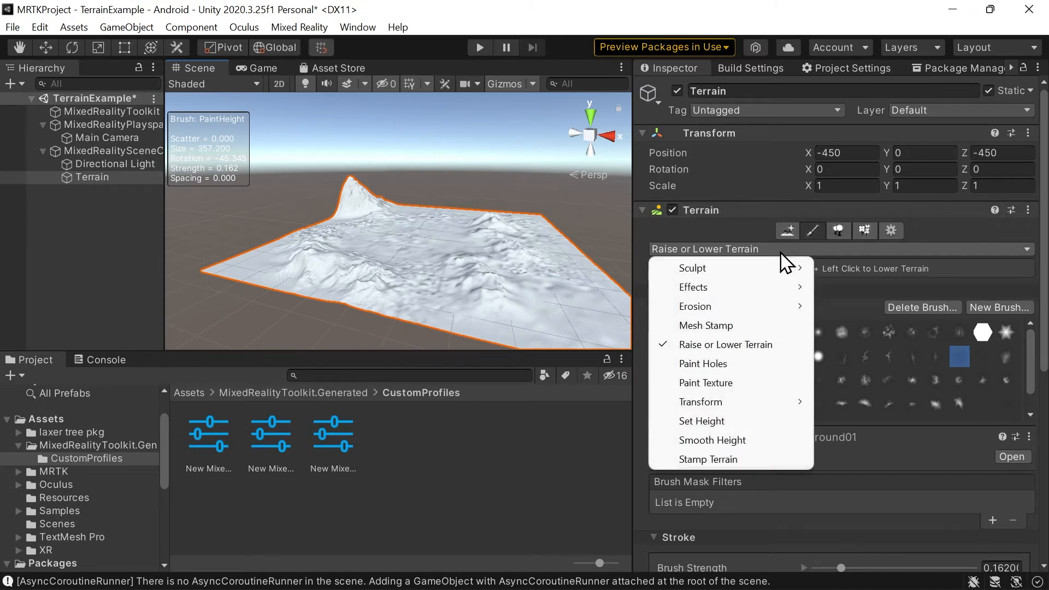
pyautogui.click(737, 384)
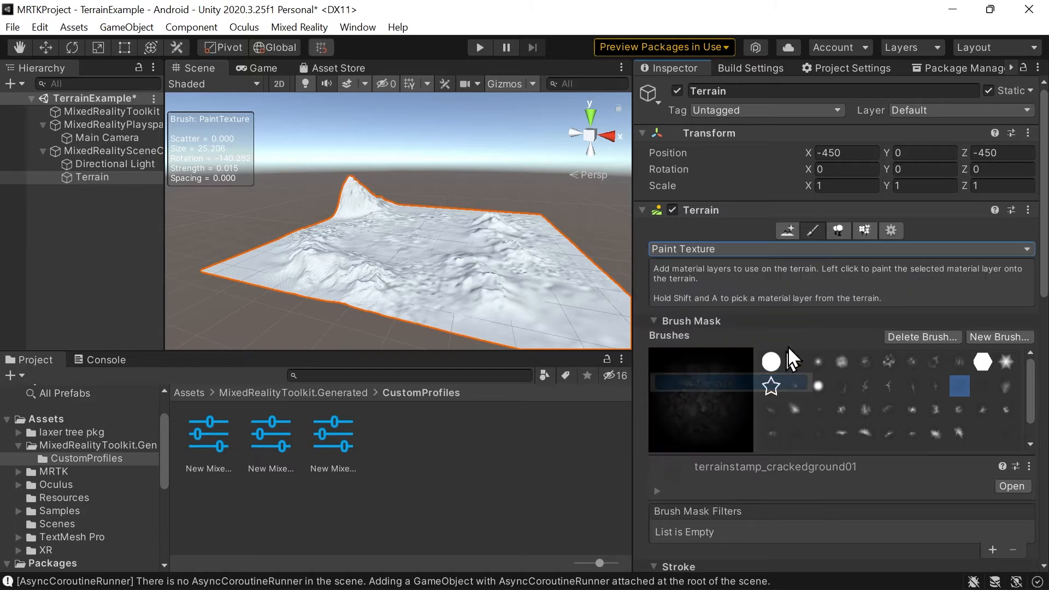
pyautogui.scroll(-10, 886, 304)
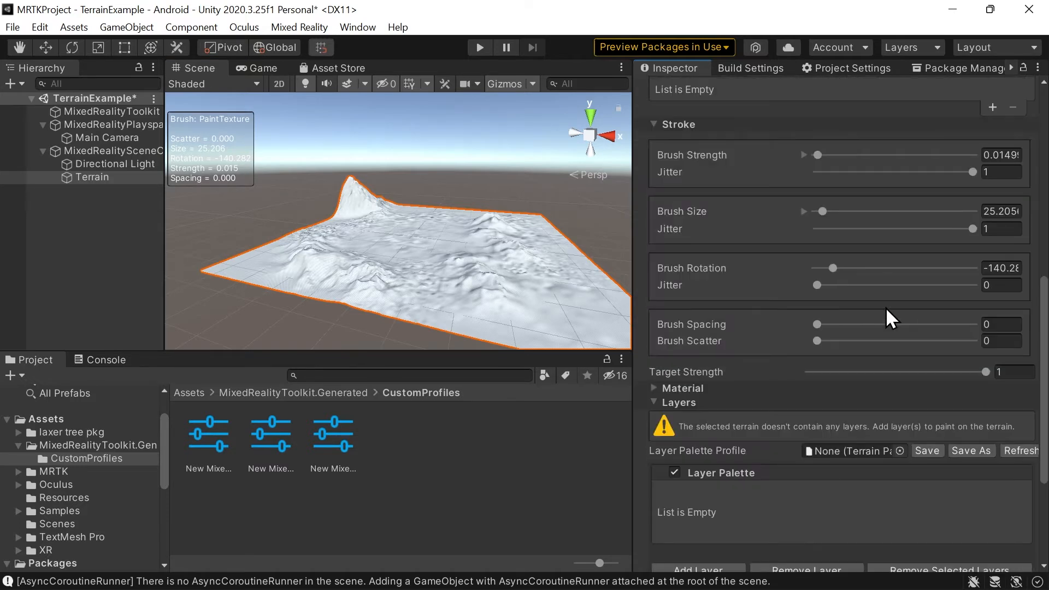
pyautogui.click(655, 402)
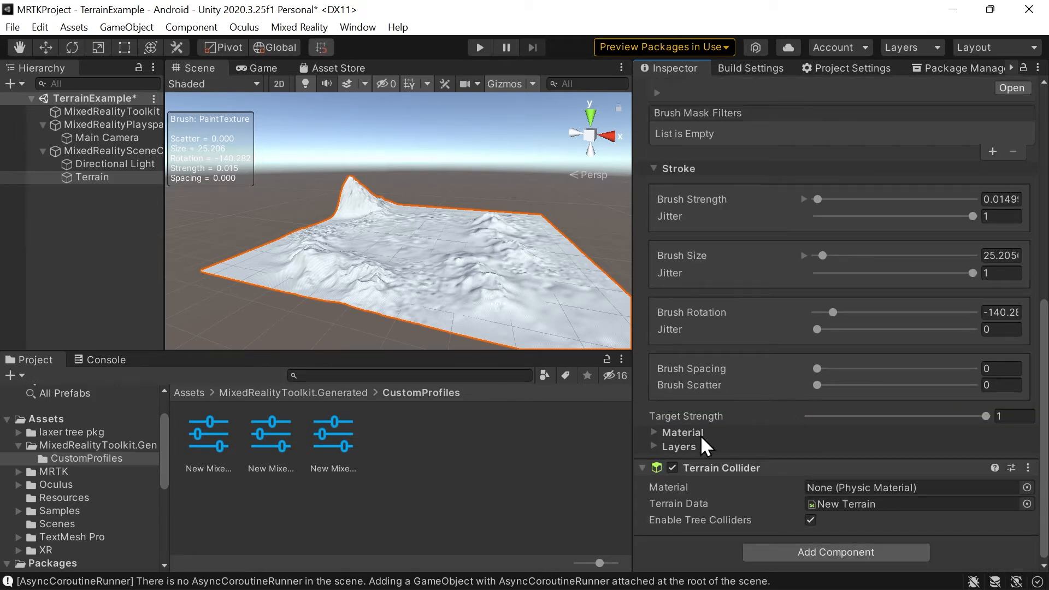
pyautogui.click(654, 445)
pyautogui.scroll(-4, 792, 408)
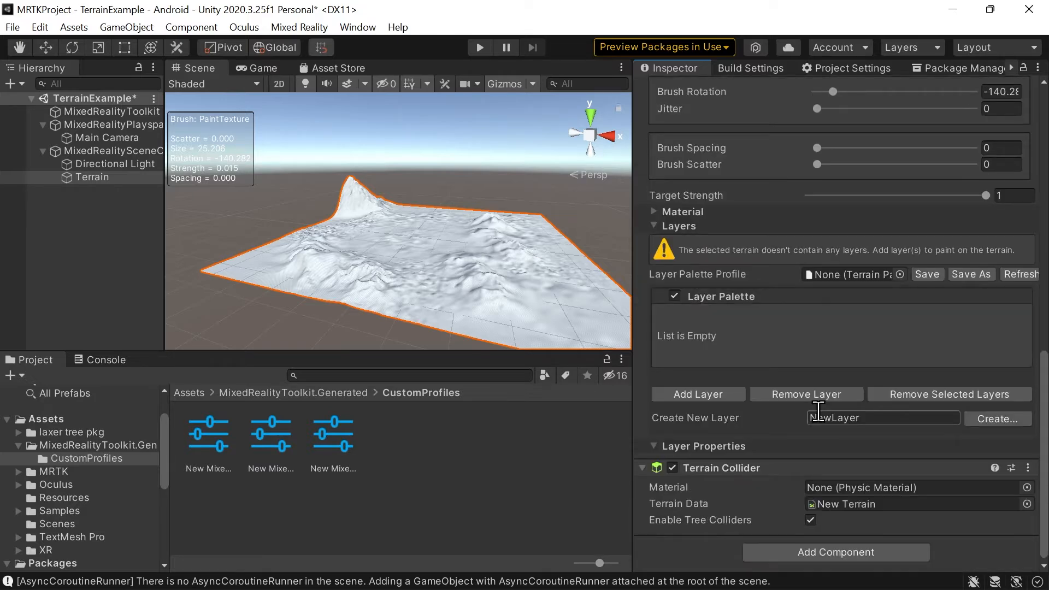
# Switch to the Unity VR Workshop slides, review slide 15 on terrain texture layers, and return to Unity
pyautogui.press('alt')
pyautogui.hotkey('alt', 'Tab')
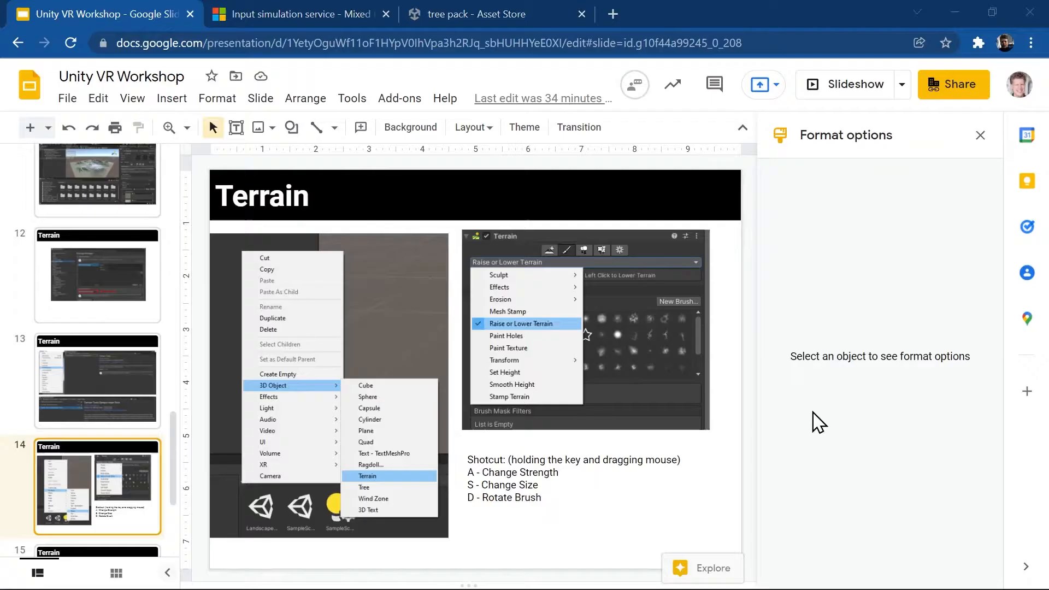
pyautogui.scroll(-2, 148, 448)
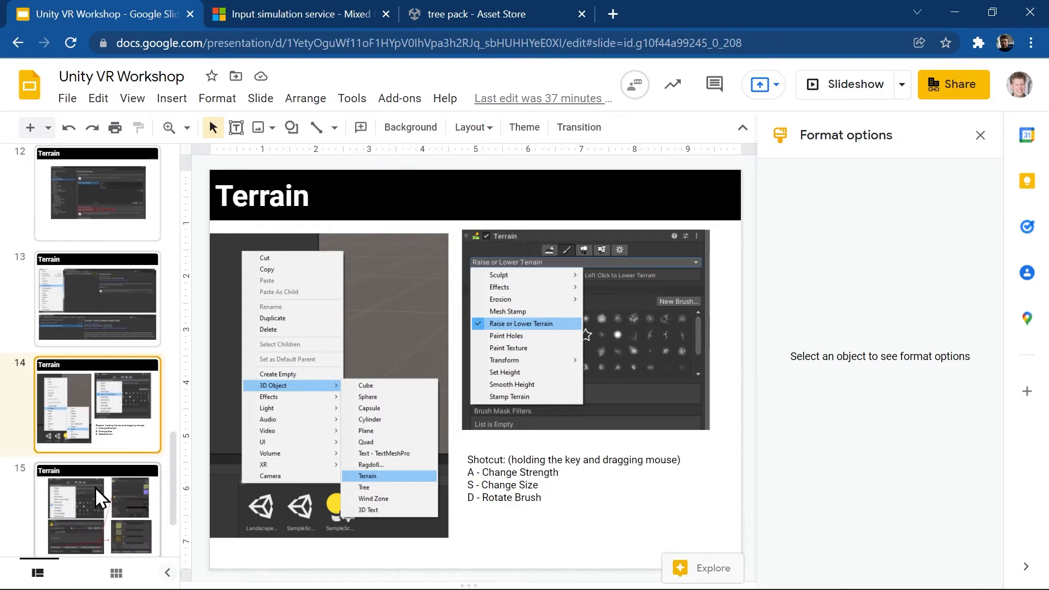
pyautogui.click(95, 487)
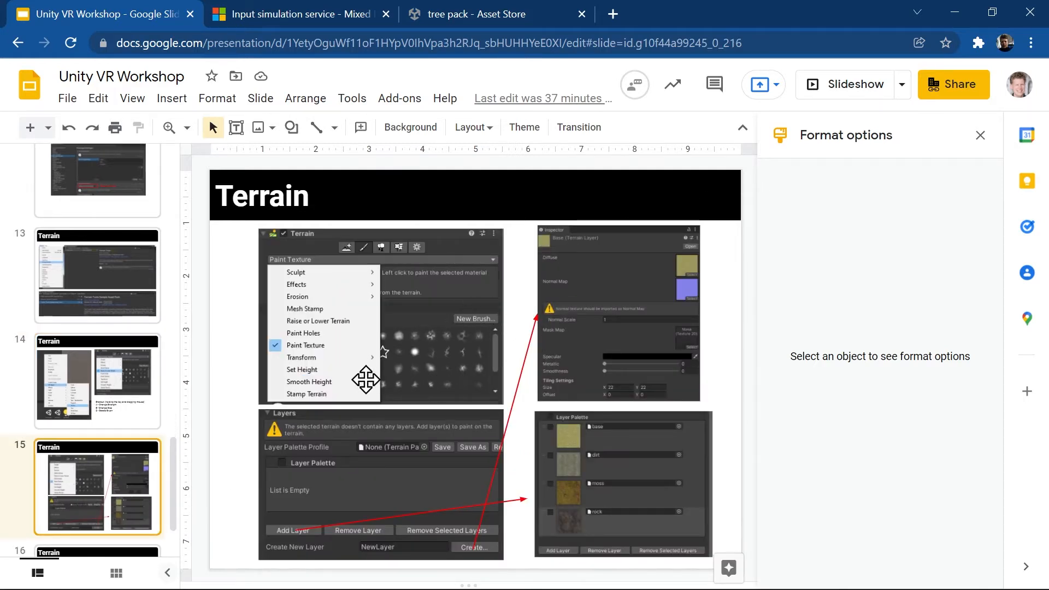
pyautogui.hotkey('alt', 'Tab')
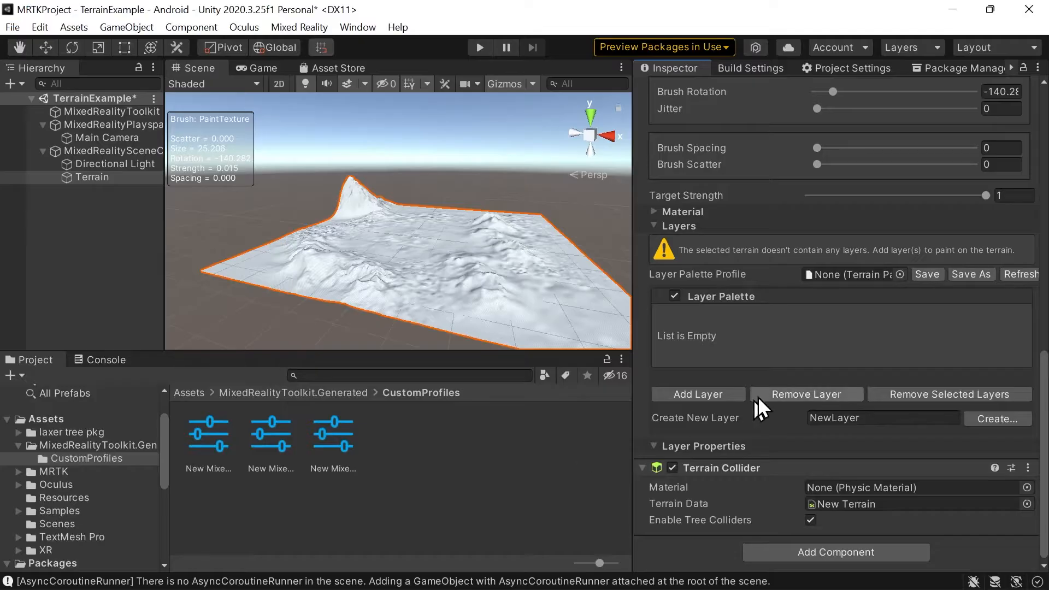
# Add the snow terrain layer to the palette as the base texture, and select it to review its properties
pyautogui.click(712, 395)
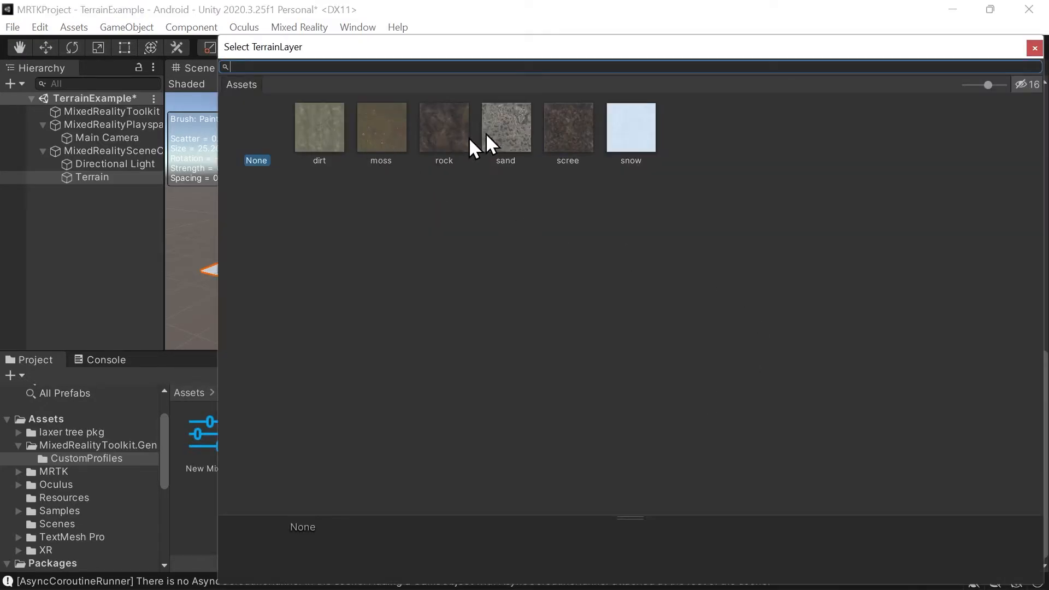
pyautogui.click(625, 134)
pyautogui.doubleClick(625, 134)
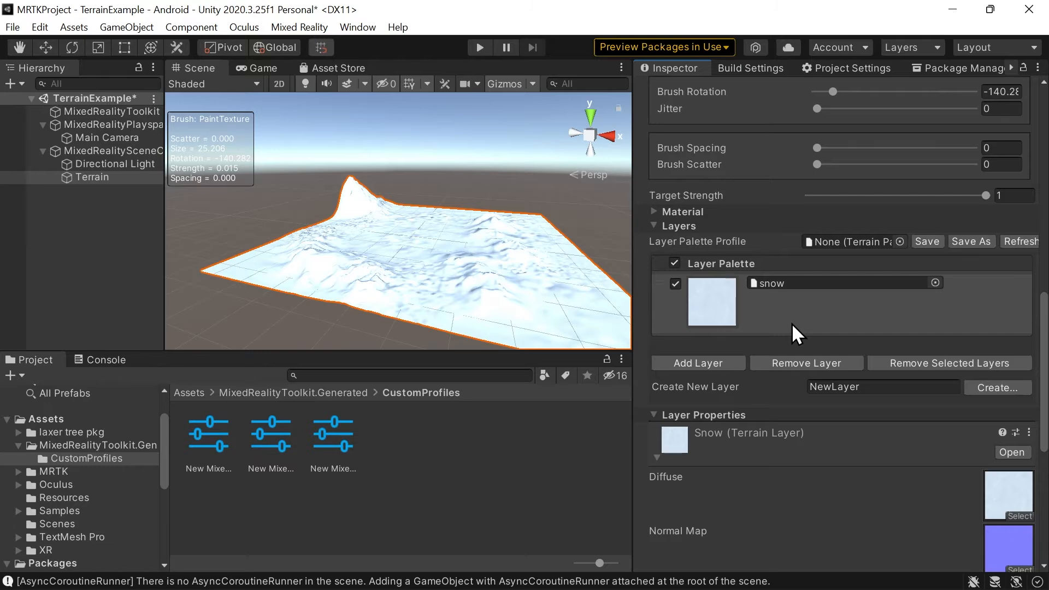
pyautogui.scroll(-3, 795, 404)
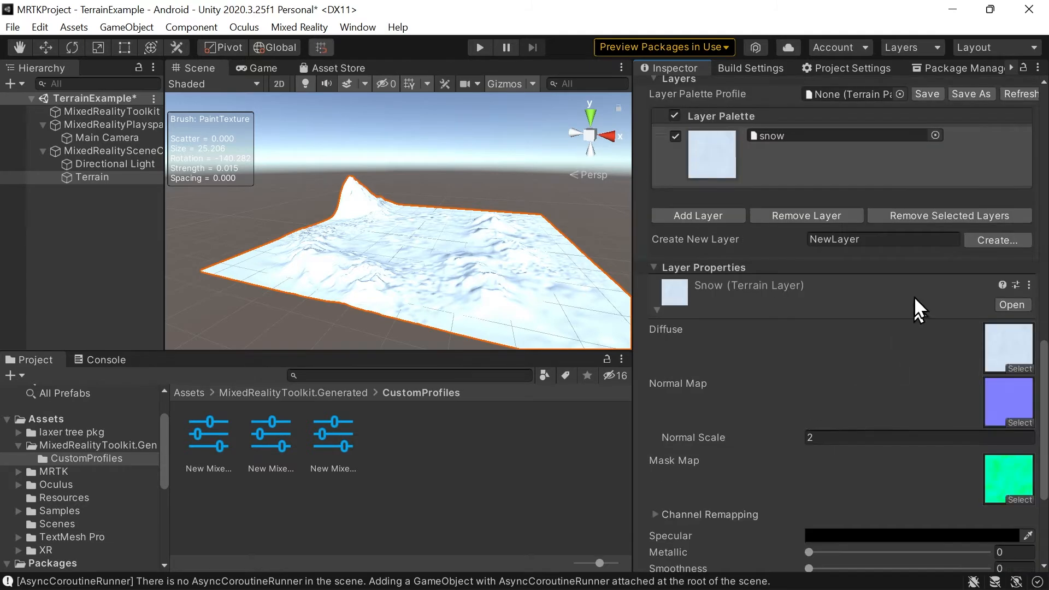
pyautogui.click(844, 154)
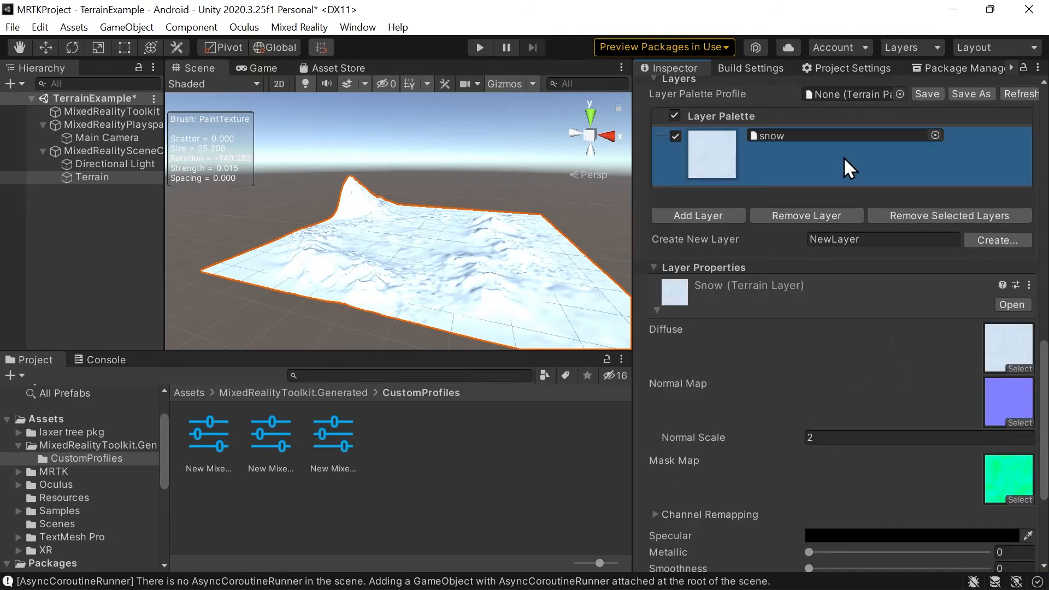
pyautogui.scroll(3, 844, 159)
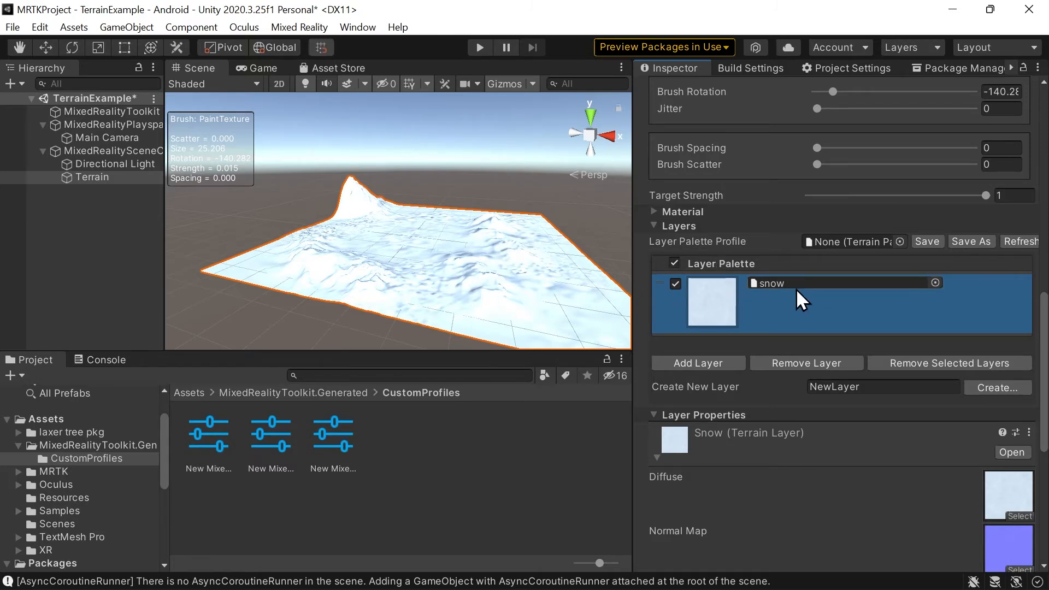
pyautogui.scroll(-3, 966, 445)
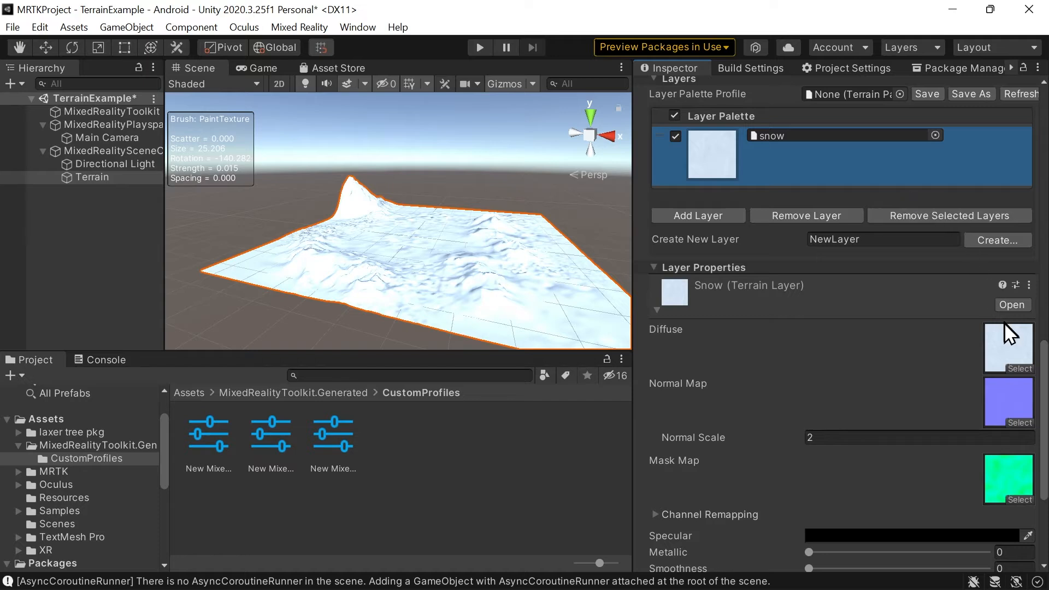
# Add the dirt and moss terrain layers to the layer palette
pyautogui.click(725, 215)
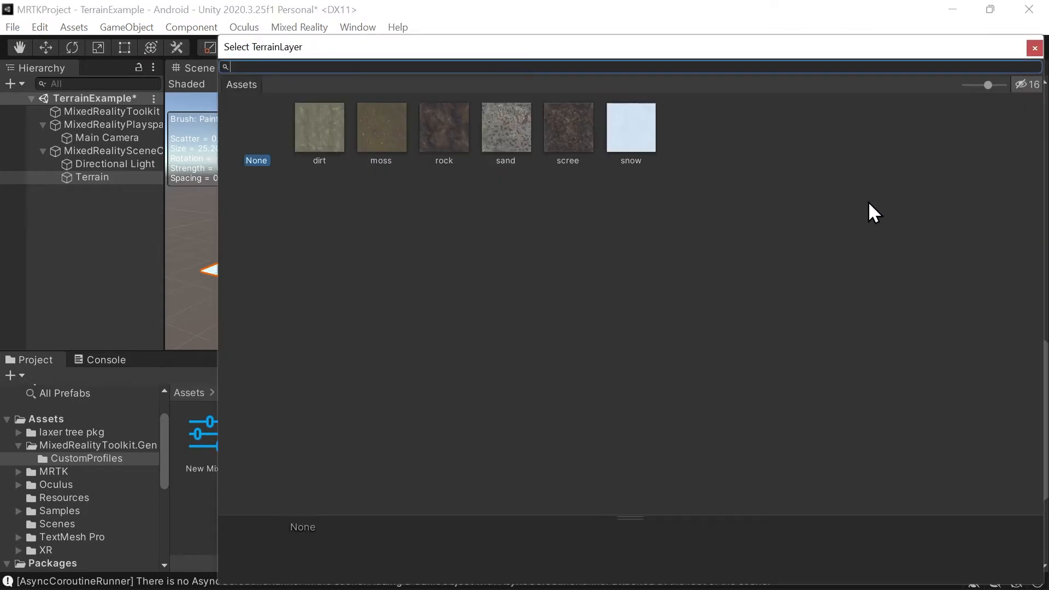
pyautogui.click(459, 131)
pyautogui.doubleClick(307, 123)
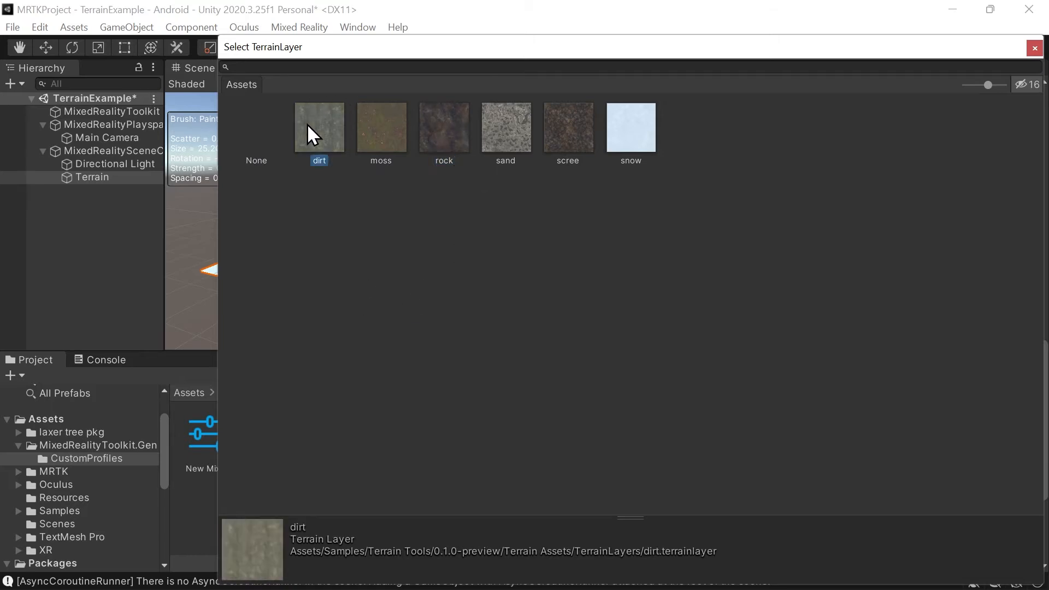
pyautogui.click(708, 274)
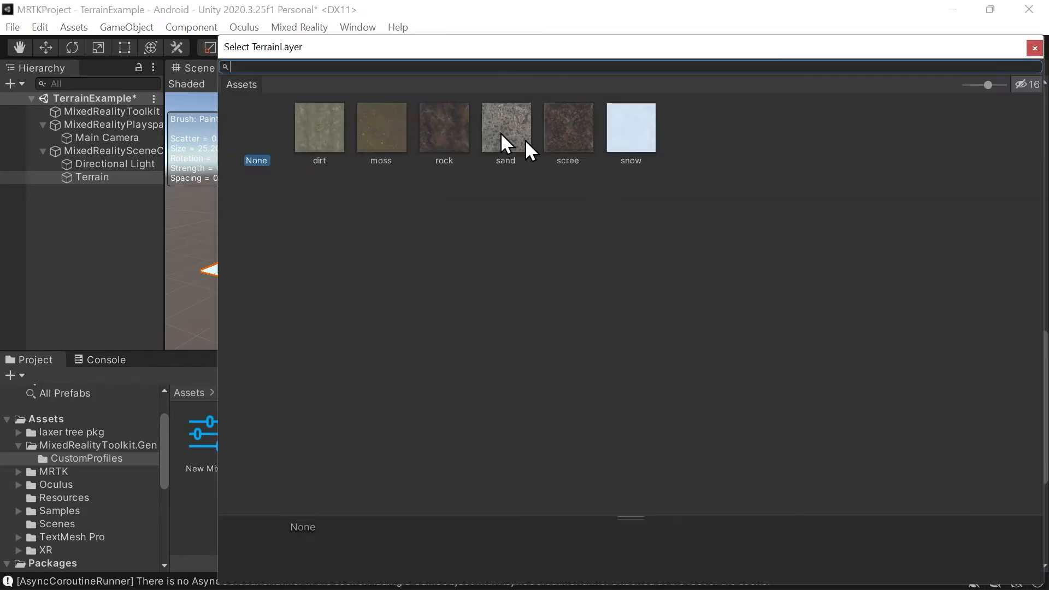
pyautogui.doubleClick(370, 125)
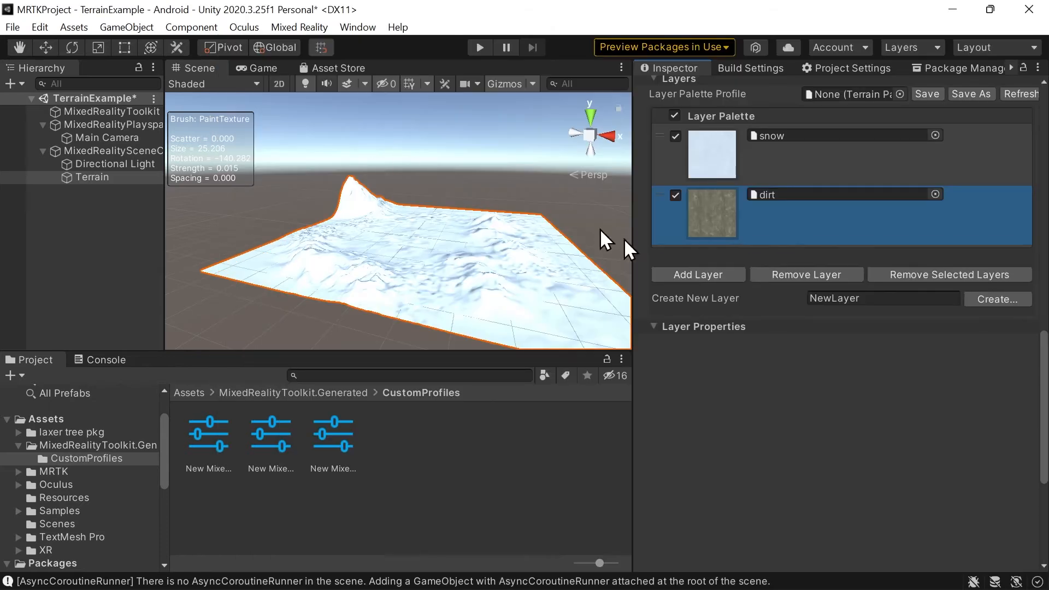
# Add the rock, sand and scree terrain layers to the layer palette
pyautogui.click(719, 339)
pyautogui.doubleClick(457, 148)
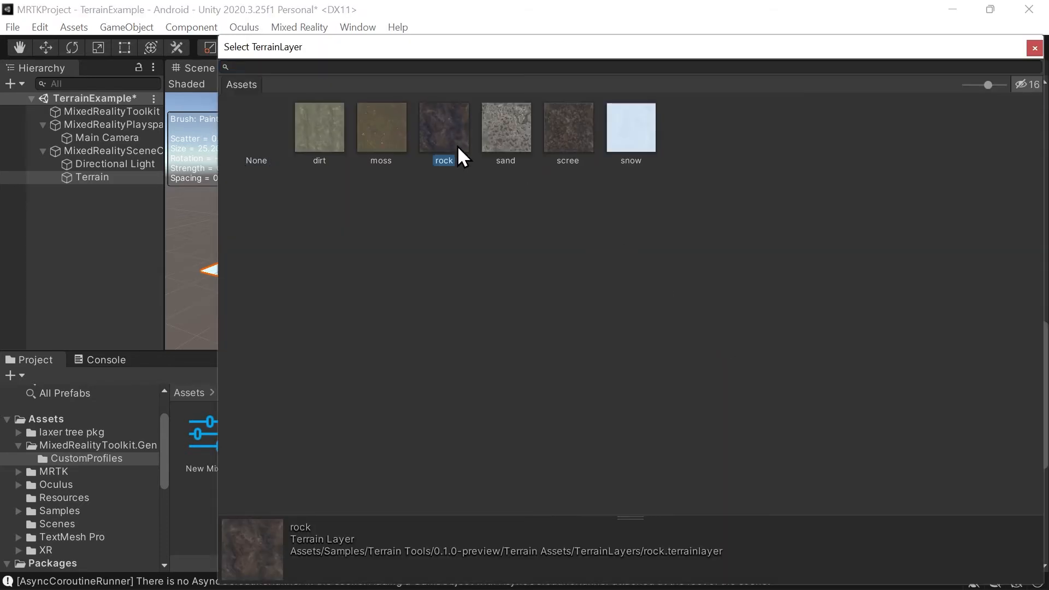
pyautogui.click(710, 389)
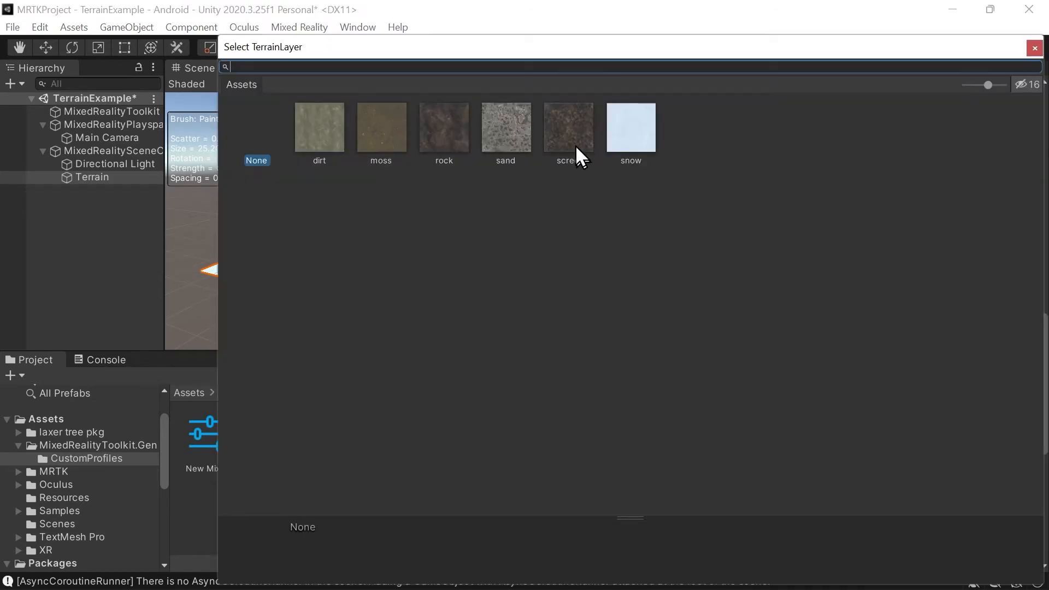
pyautogui.doubleClick(522, 136)
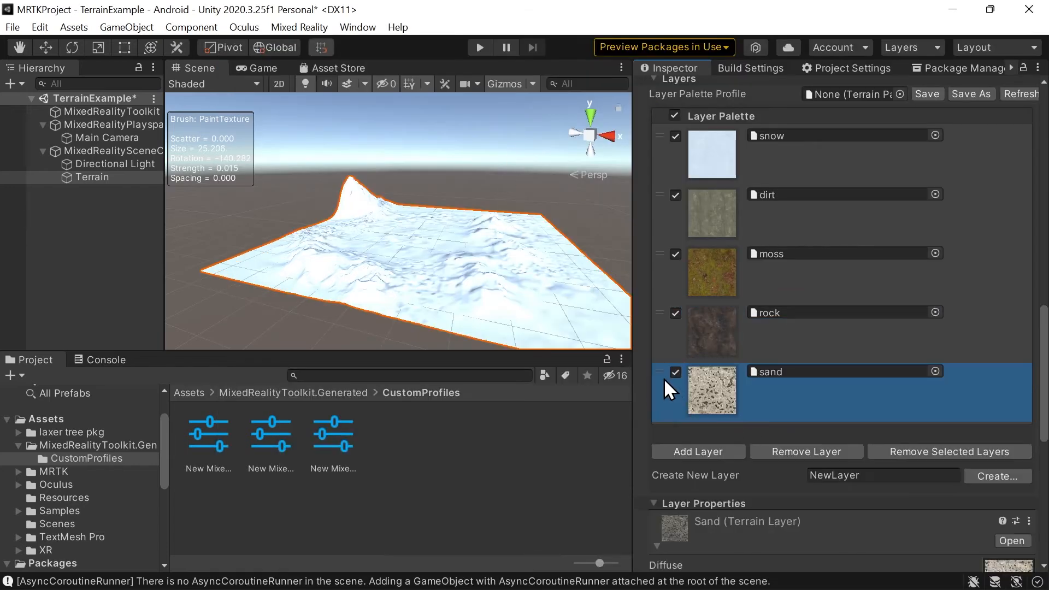
pyautogui.click(693, 446)
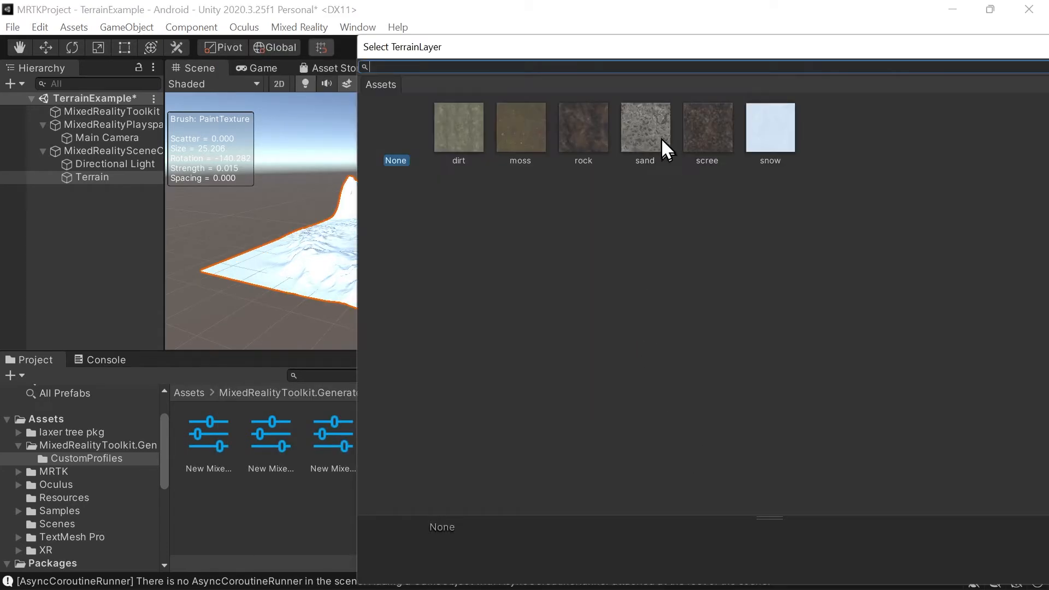
pyautogui.doubleClick(703, 132)
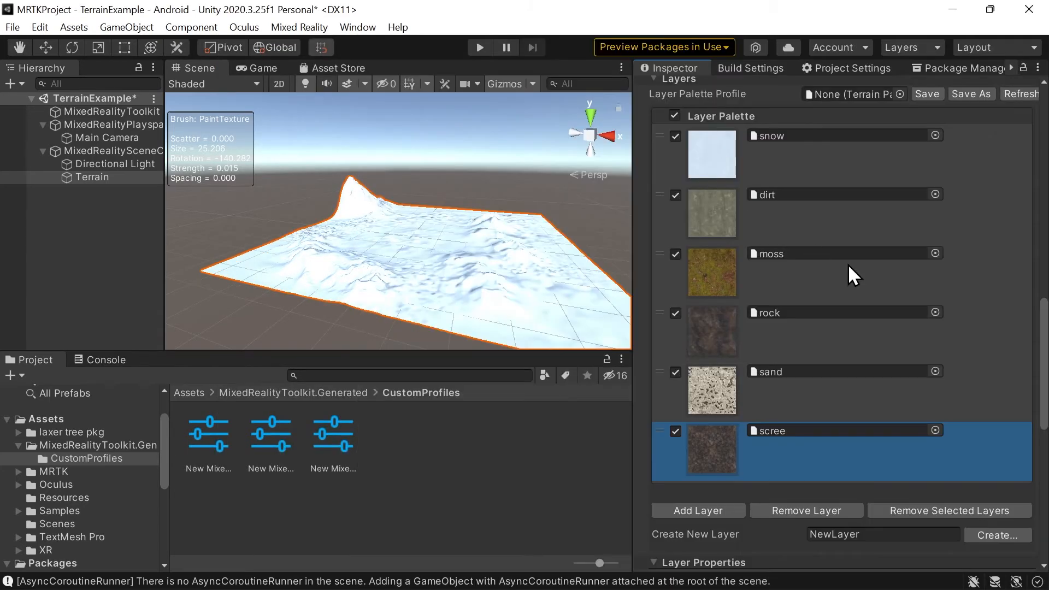
# Select the moss layer in the layer palette as the texture for painting the terrain
pyautogui.scroll(4, 853, 266)
pyautogui.scroll(-4, 874, 285)
pyautogui.scroll(2, 814, 264)
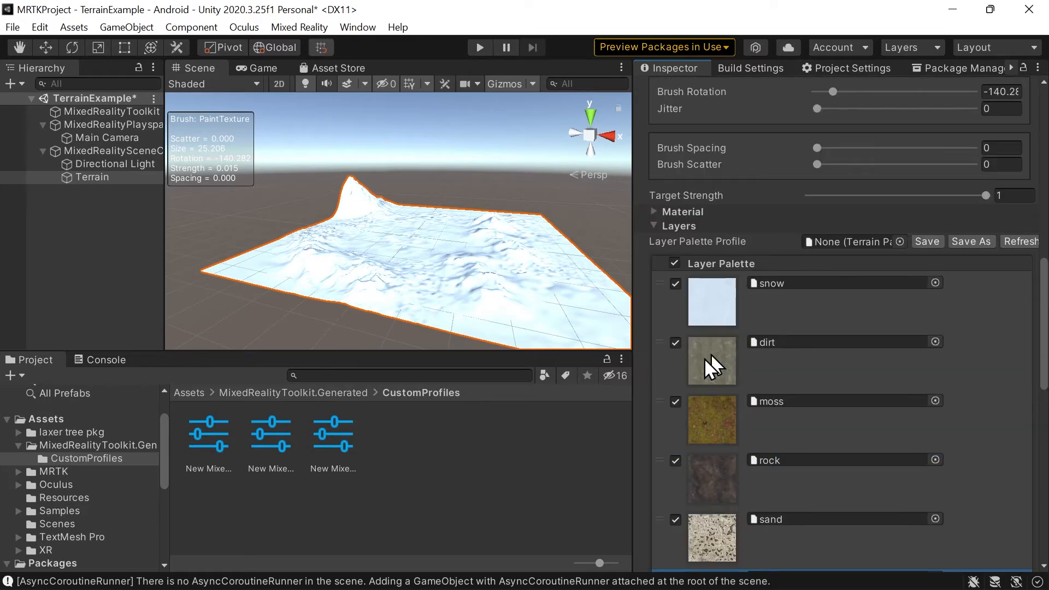
pyautogui.moveTo(664, 337)
pyautogui.mouseDown()
pyautogui.moveTo(665, 274)
pyautogui.moveTo(664, 342)
pyautogui.mouseUp()
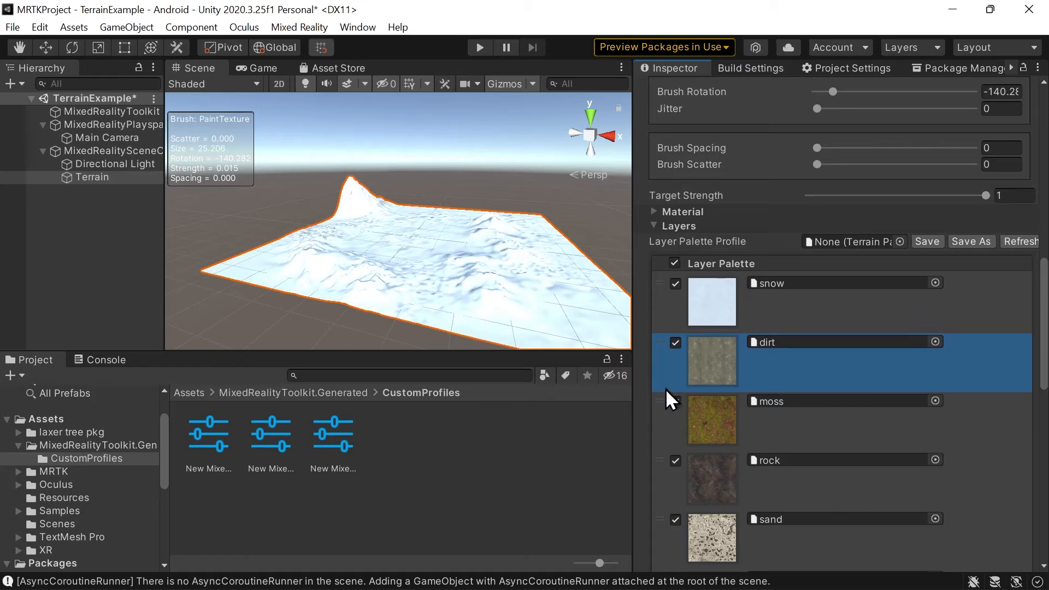
pyautogui.click(657, 404)
pyautogui.moveTo(657, 404)
pyautogui.mouseDown()
pyautogui.moveTo(645, 290)
pyautogui.moveTo(674, 394)
pyautogui.mouseUp()
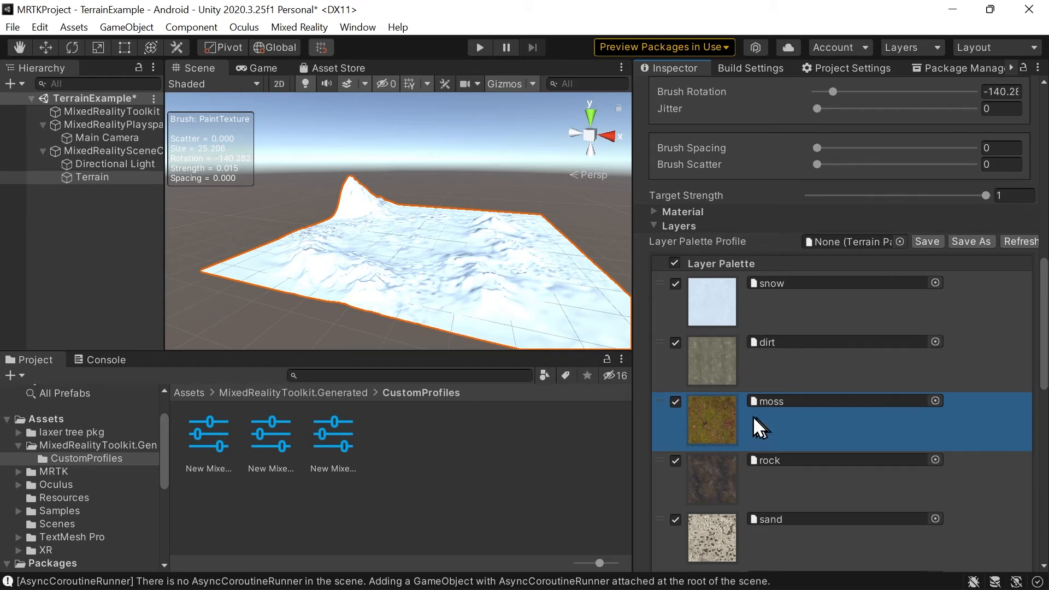
pyautogui.scroll(4, 536, 228)
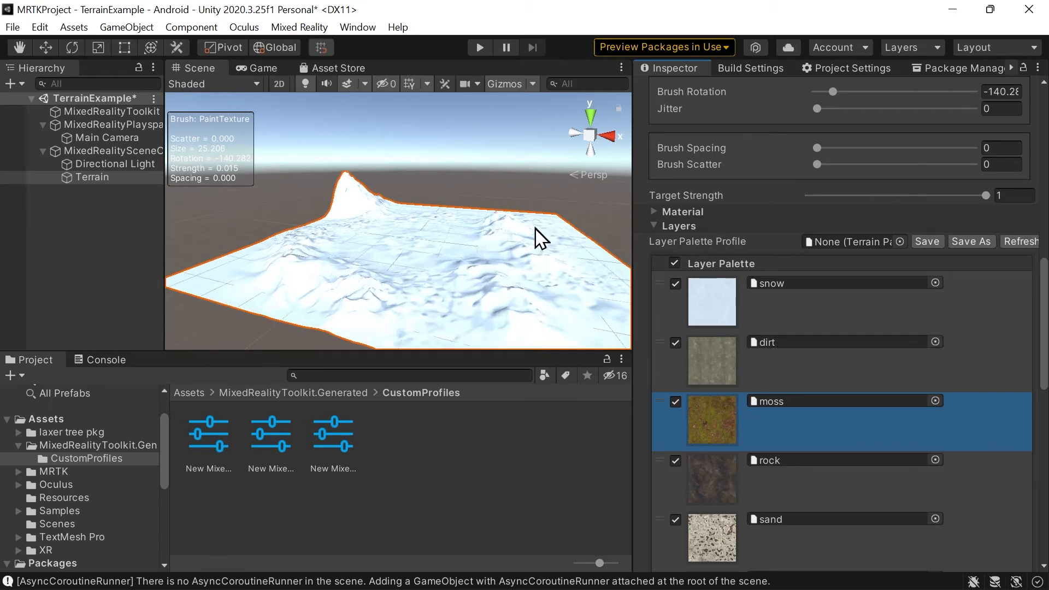
# Select the terrainstamp_ridge02 brush mask for painting the moss texture
pyautogui.scroll(10, 949, 339)
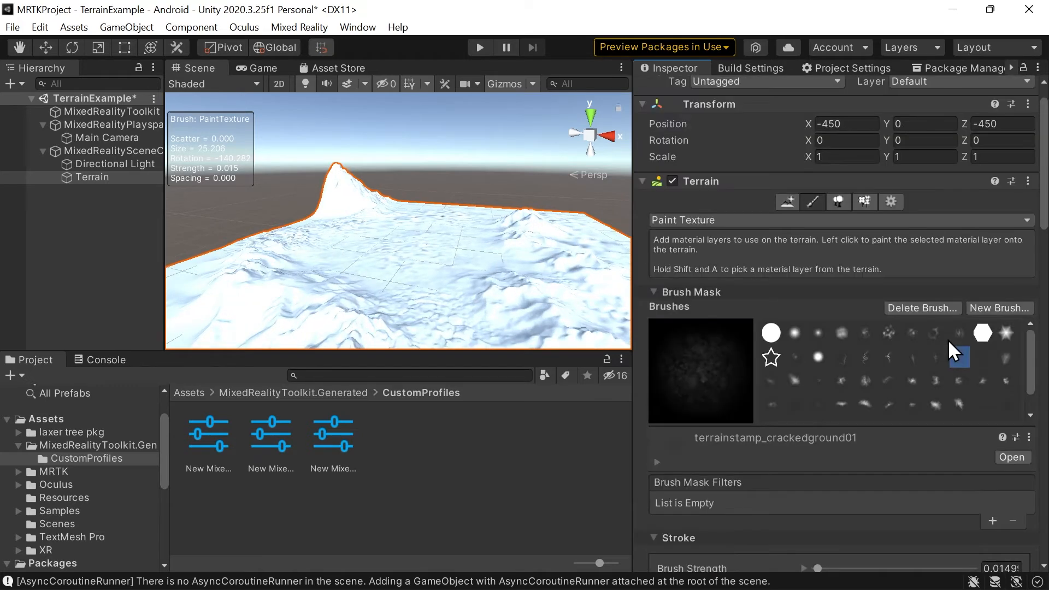
pyautogui.scroll(2, 1025, 377)
pyautogui.scroll(-2, 941, 416)
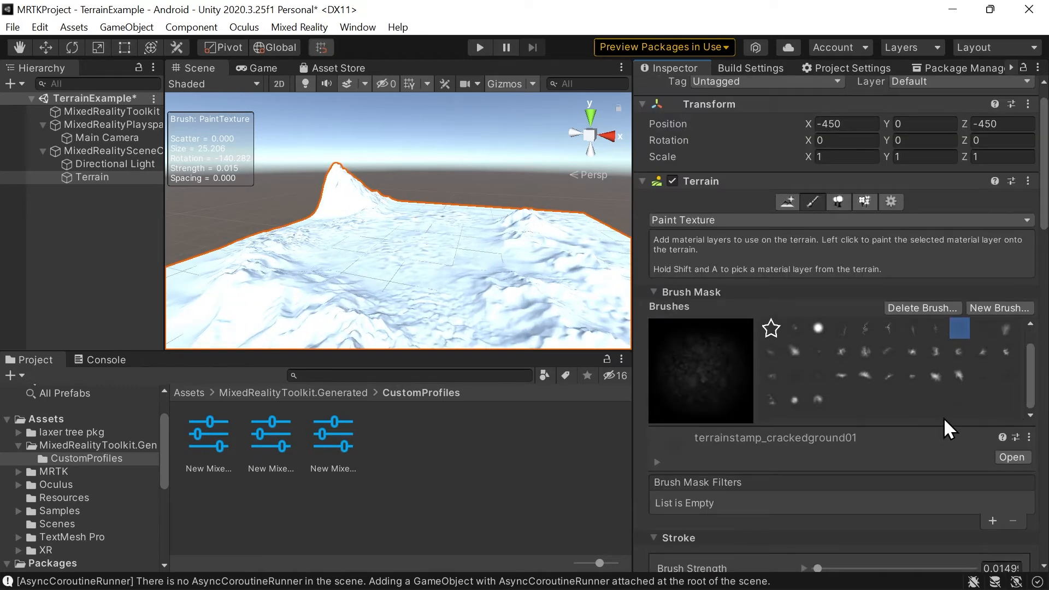
pyautogui.click(866, 377)
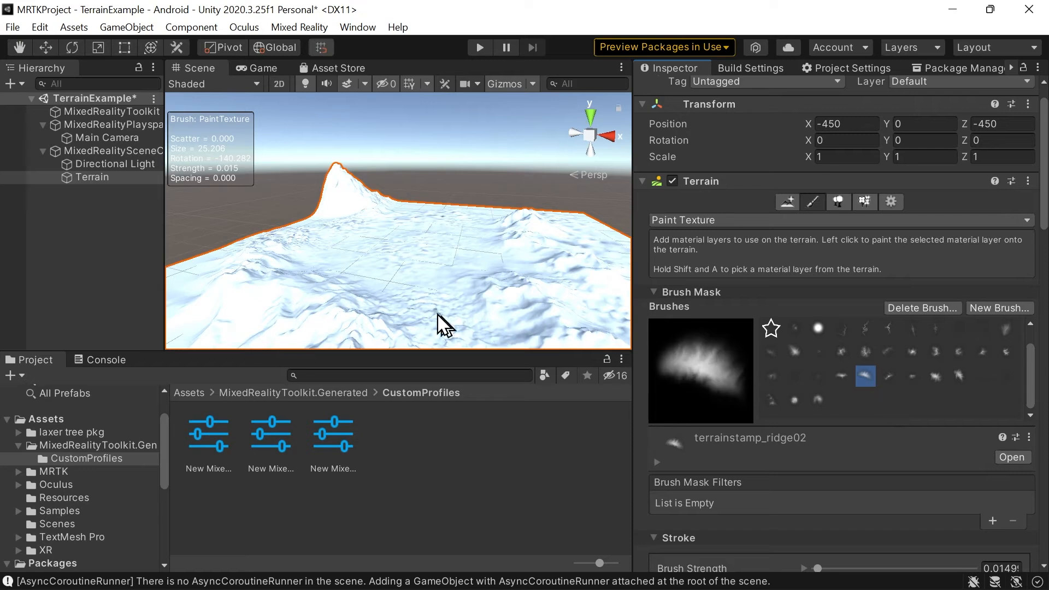
# Set the texture brush strength to about 0.1 and the brush size to 390
pyautogui.press('a')
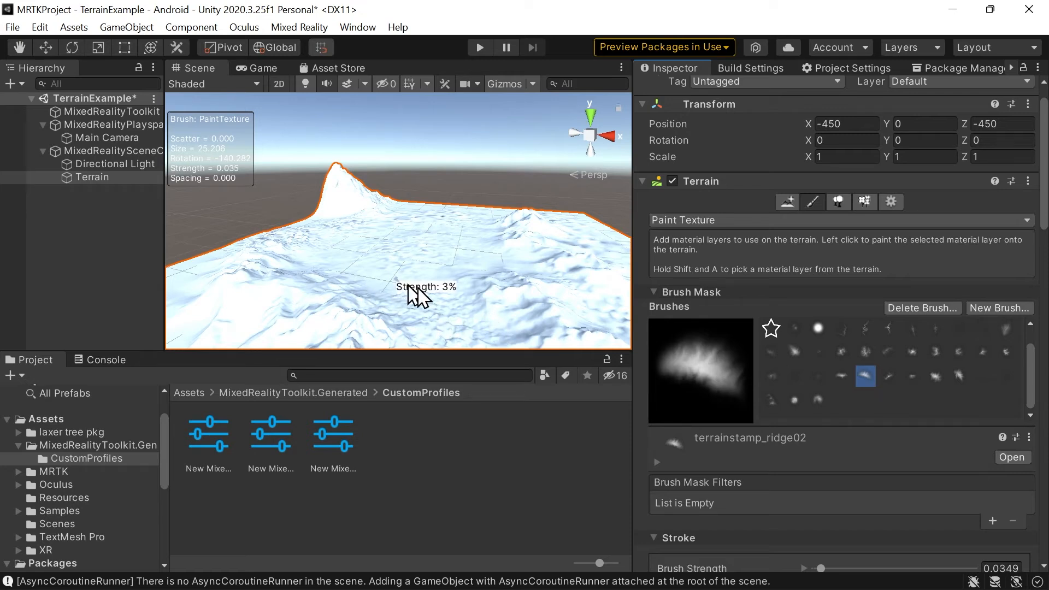
pyautogui.press('s')
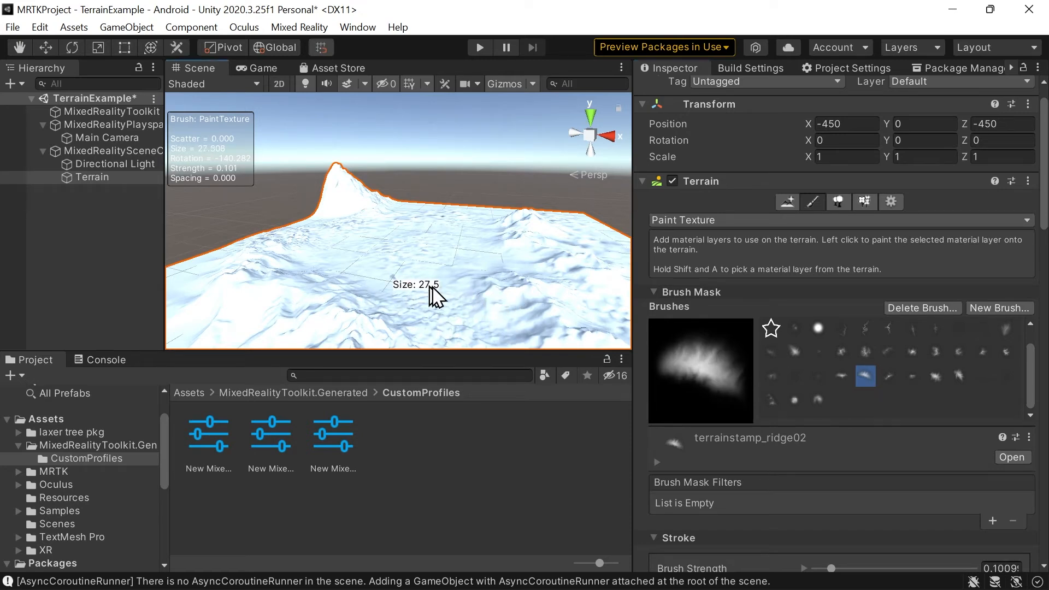
pyautogui.press('s')
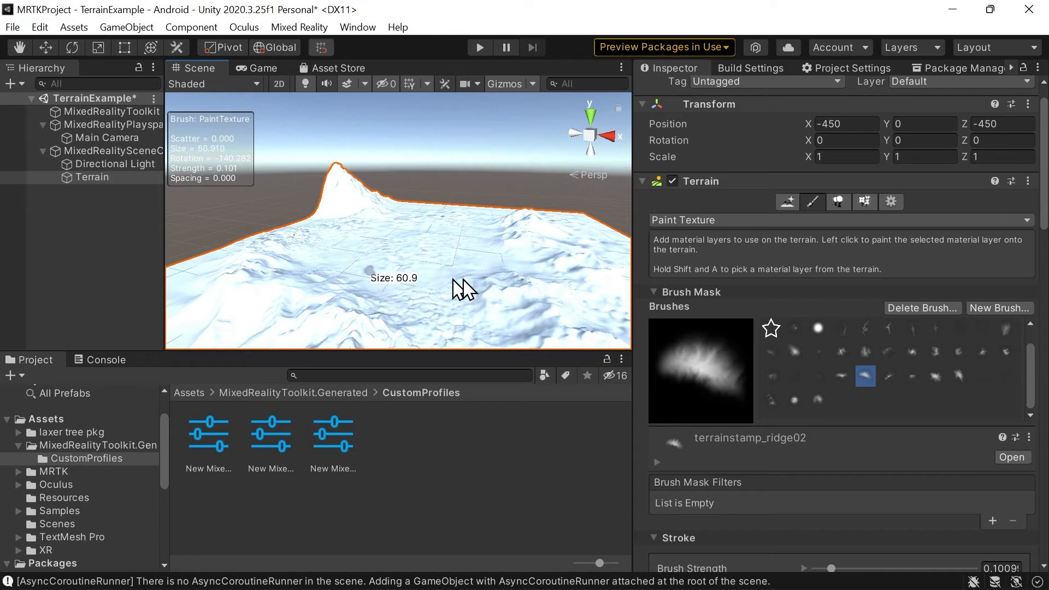
pyautogui.press('s')
pyautogui.press('s')
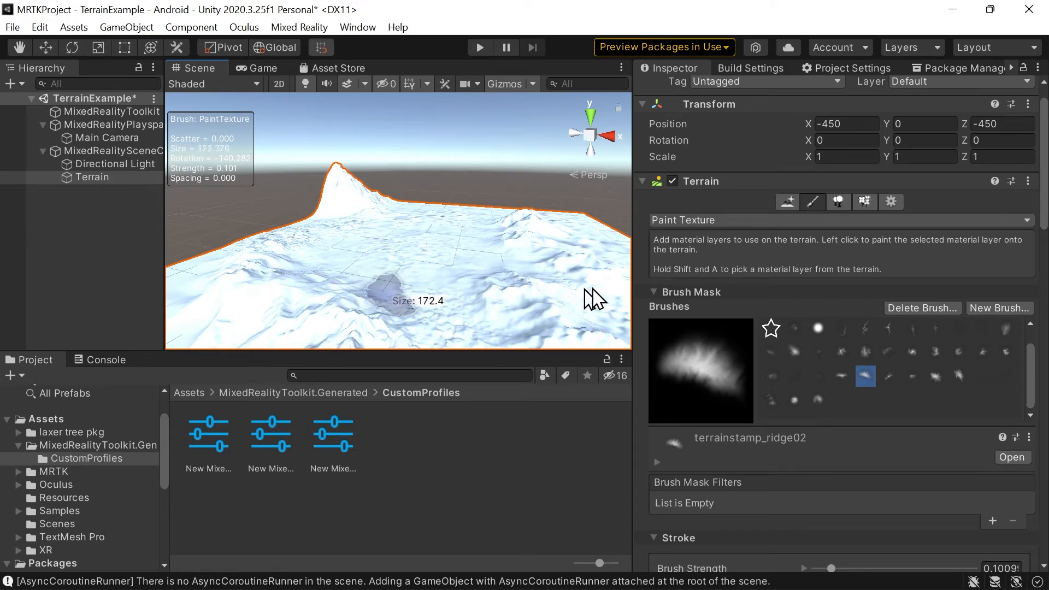
pyautogui.press('s')
pyautogui.press('s')
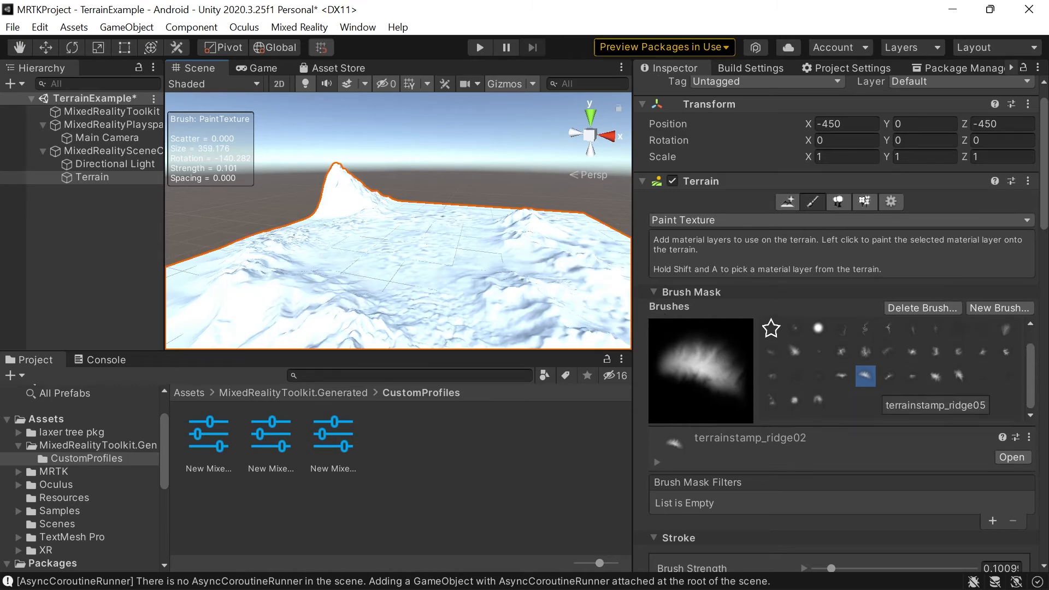
pyautogui.scroll(-10, 930, 375)
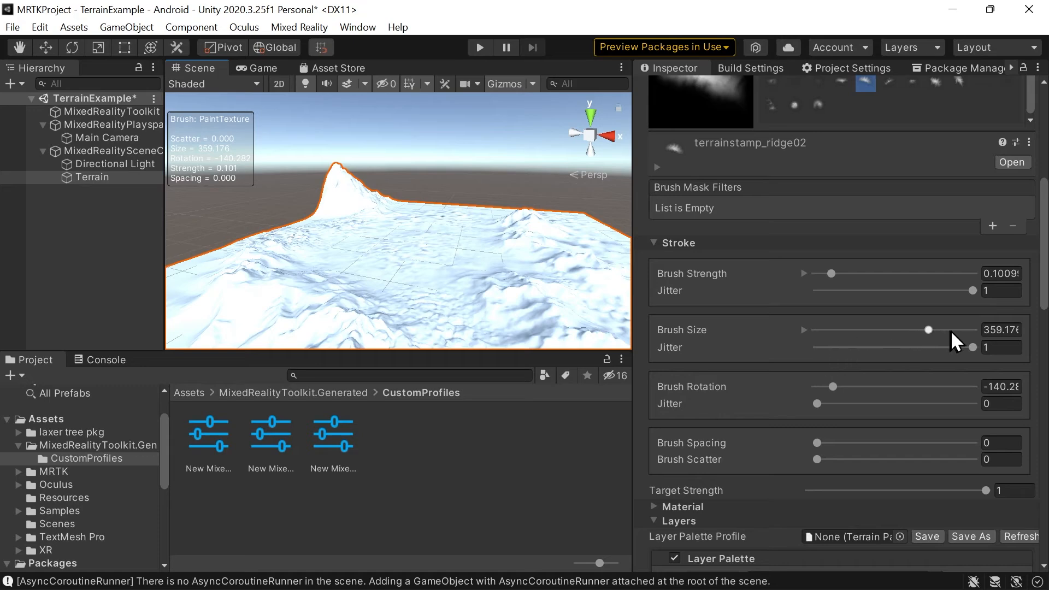
pyautogui.moveTo(931, 326); pyautogui.dragTo(938, 328)
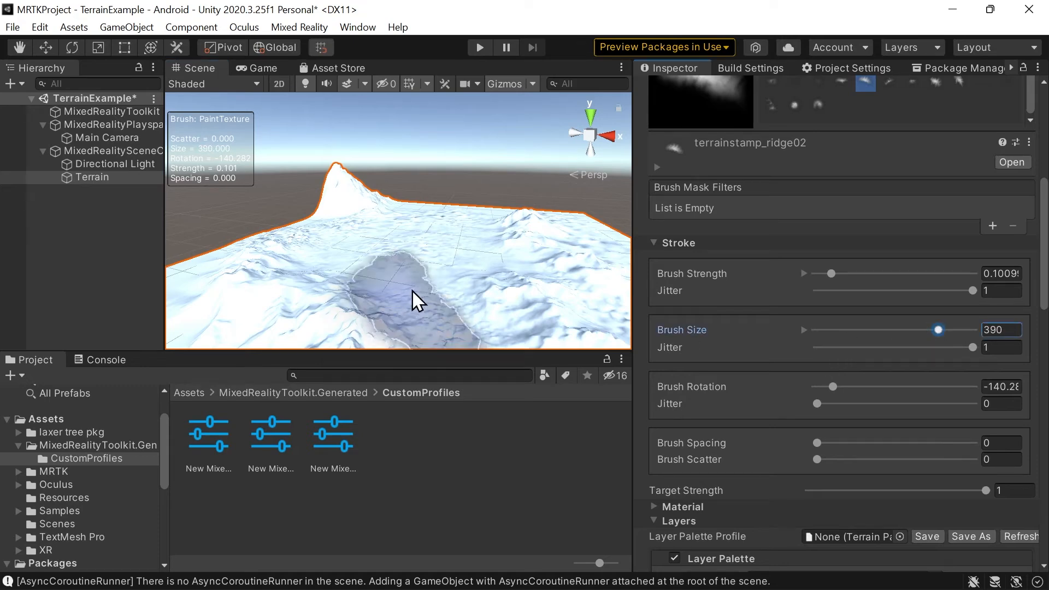
# Paint moss across the terrain's central basin at a strength of about 0.2, switching to the terrainstamp_mountain02 brush mask
pyautogui.moveTo(494, 274)
pyautogui.mouseDown()
pyautogui.moveTo(613, 402)
pyautogui.moveTo(510, 250)
pyautogui.moveTo(507, 262)
pyautogui.moveTo(591, 268)
pyautogui.mouseUp()
pyautogui.click(558, 261)
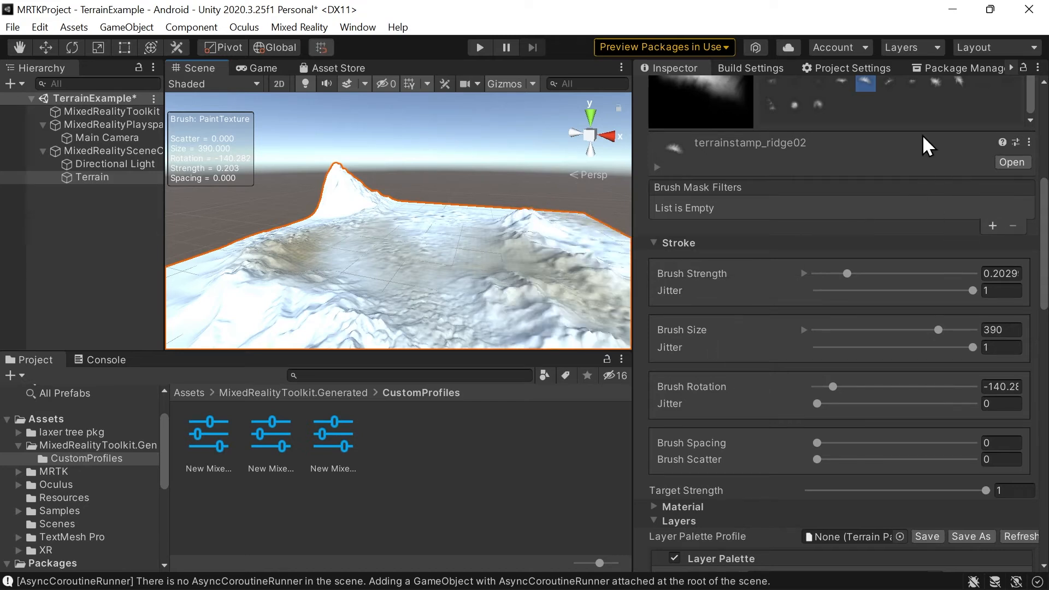
pyautogui.scroll(2, 854, 110)
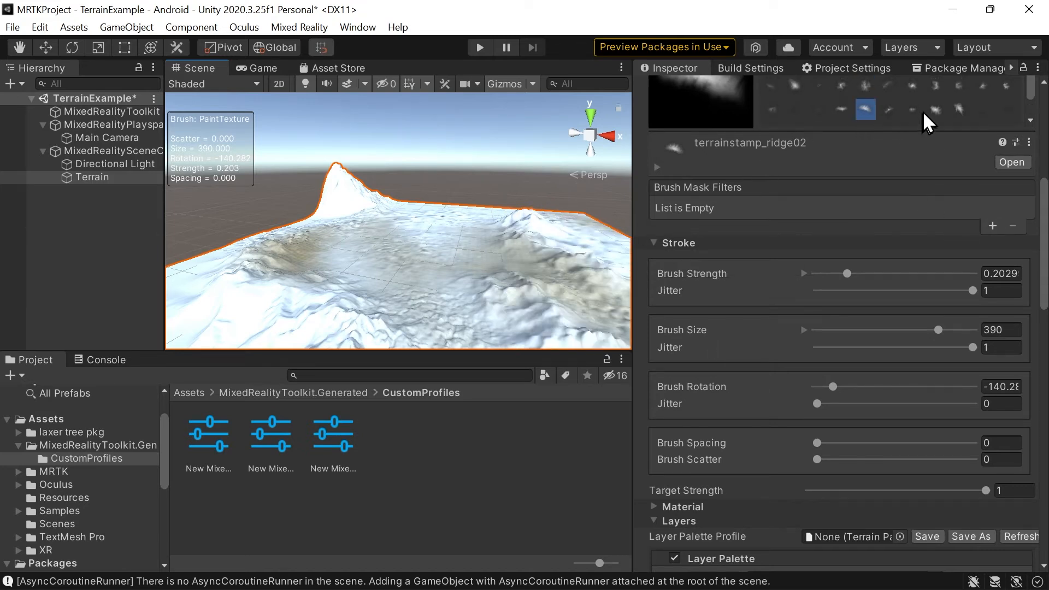
pyautogui.click(868, 82)
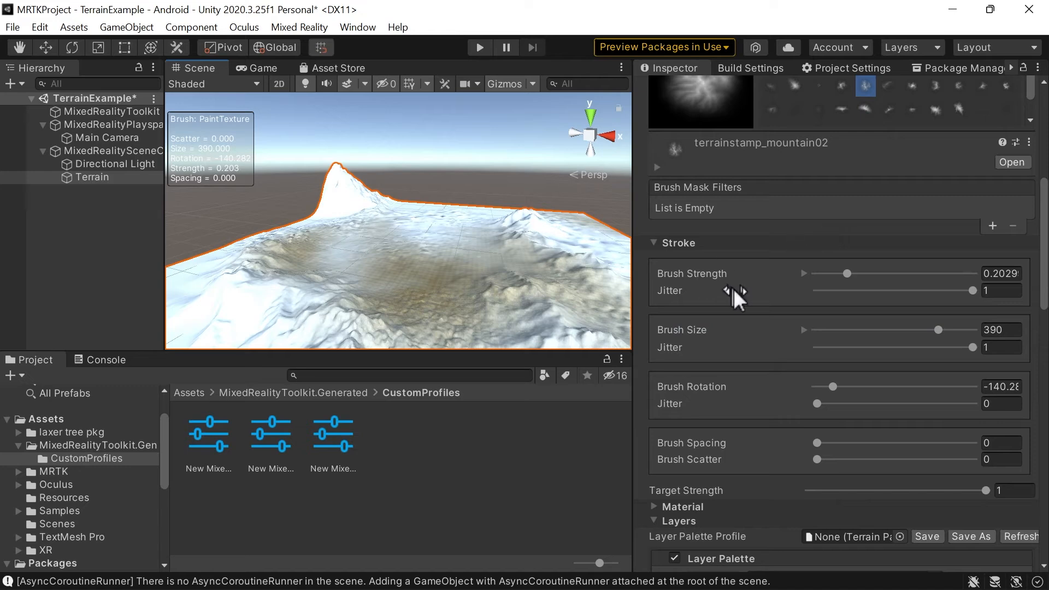
# Paint the rock layer lightly over the terrain's peaks and ridges with brush strength 0.001, rotating the brush to about 3.39
pyautogui.scroll(-10, 794, 415)
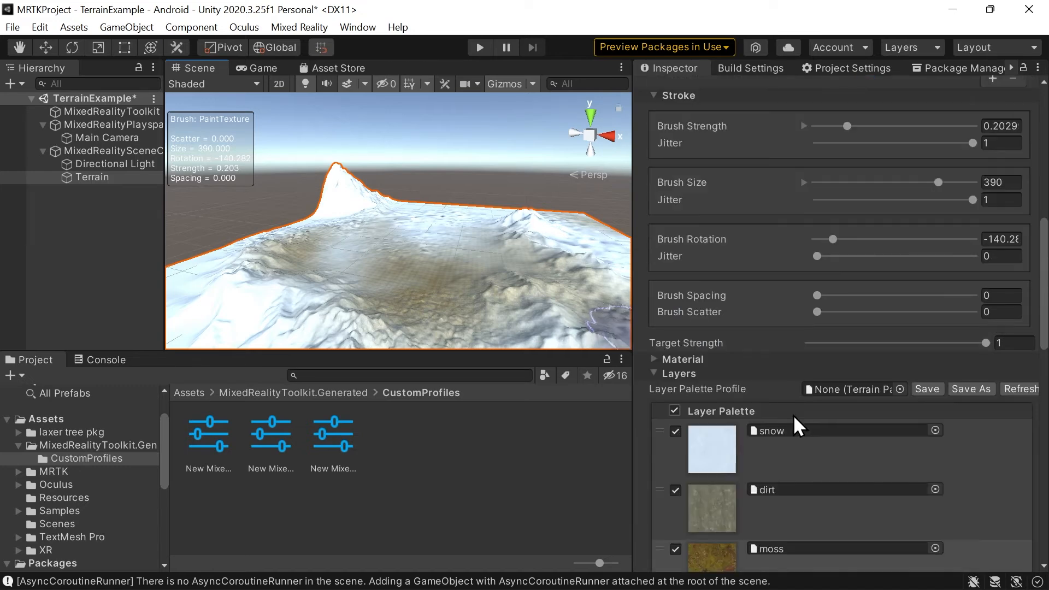
pyautogui.click(820, 484)
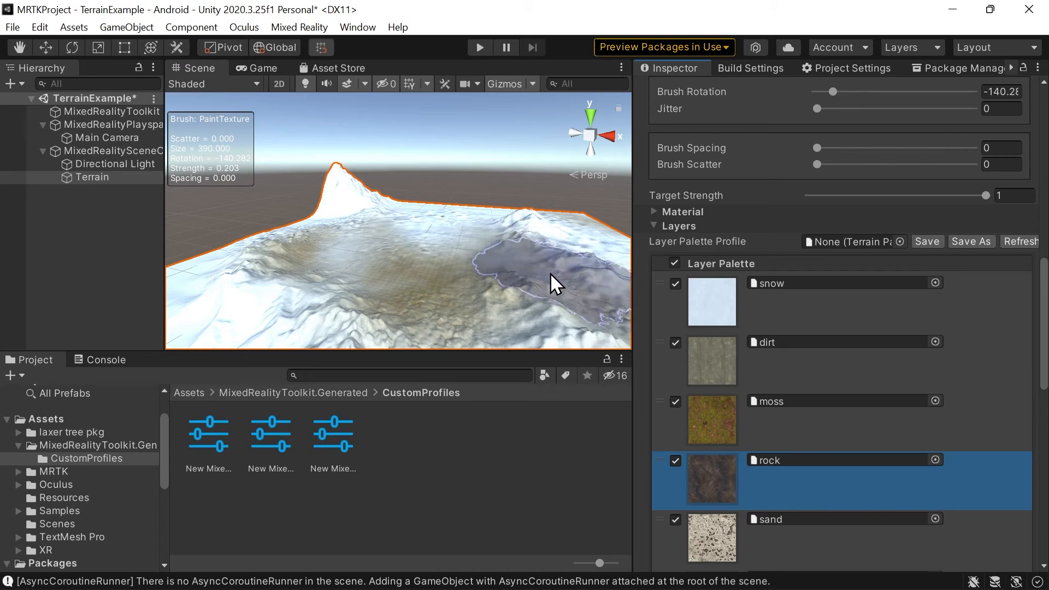
pyautogui.moveTo(572, 287); pyautogui.dragTo(153, 425)
pyautogui.hotkey('ctrl', 'z')
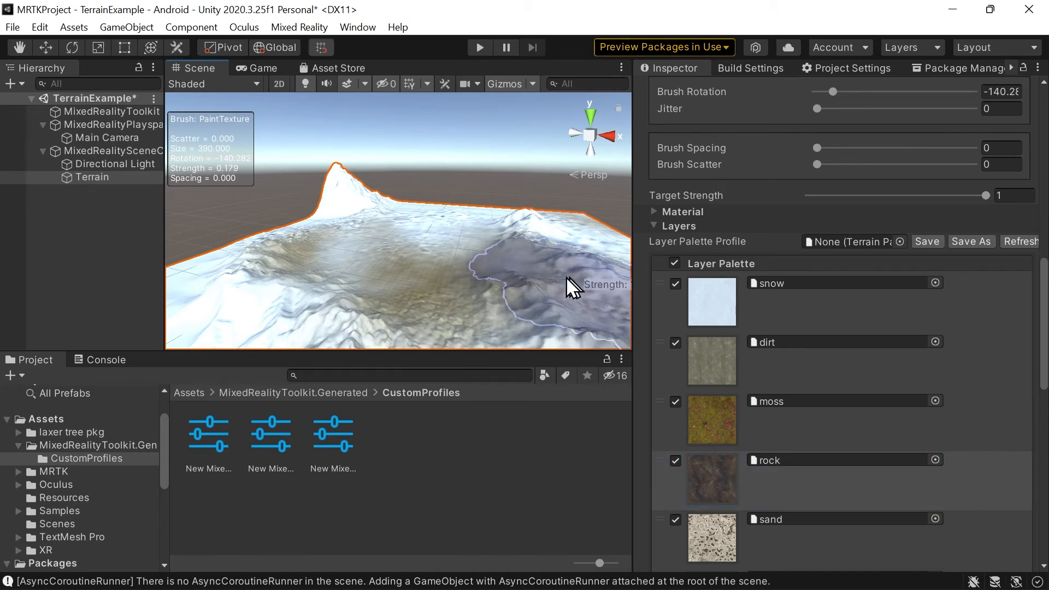
pyautogui.press('a')
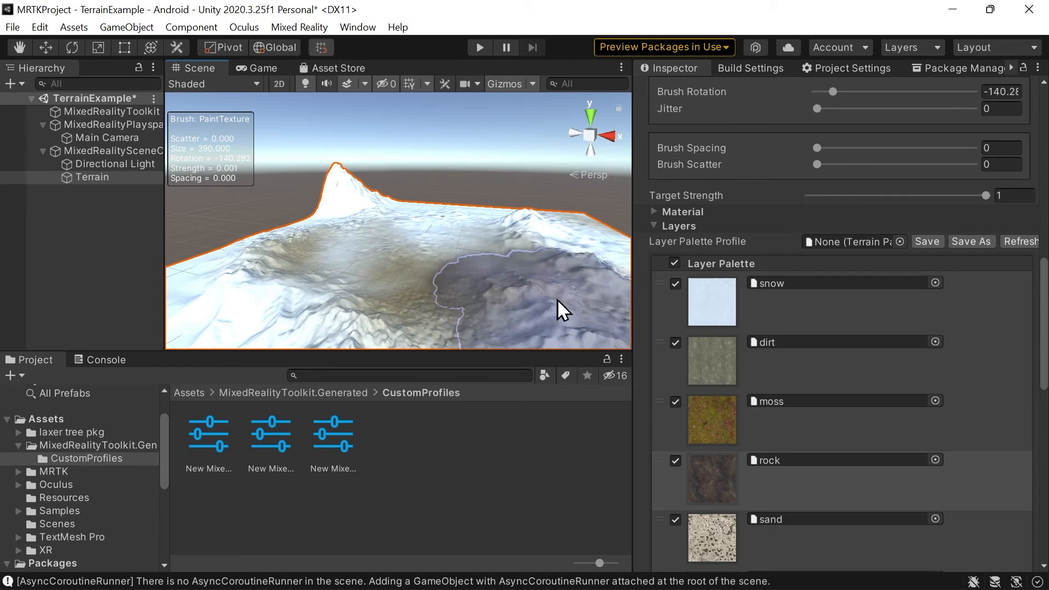
pyautogui.click(571, 288)
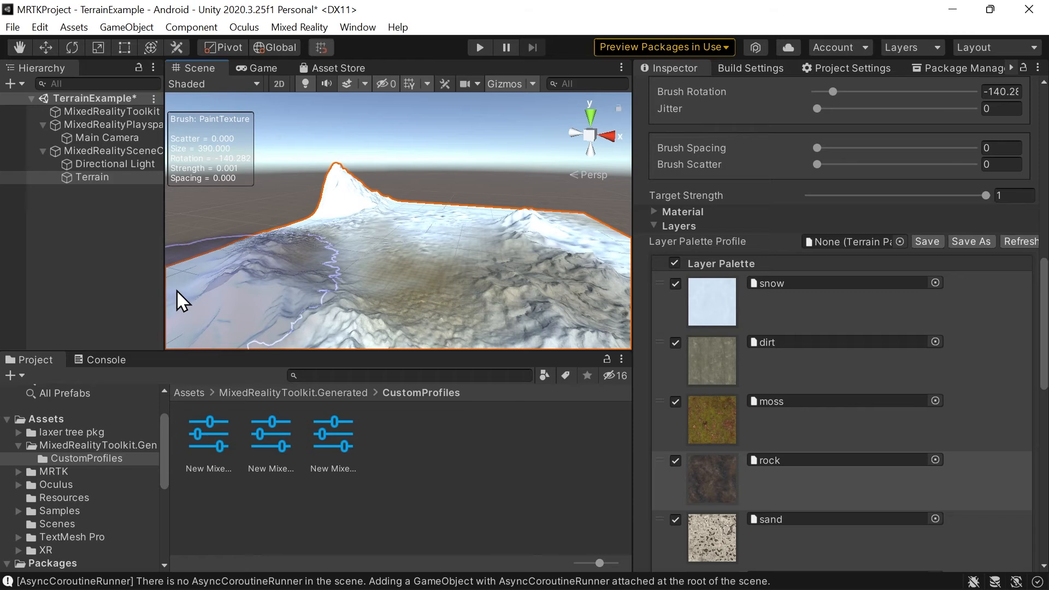
pyautogui.press('d')
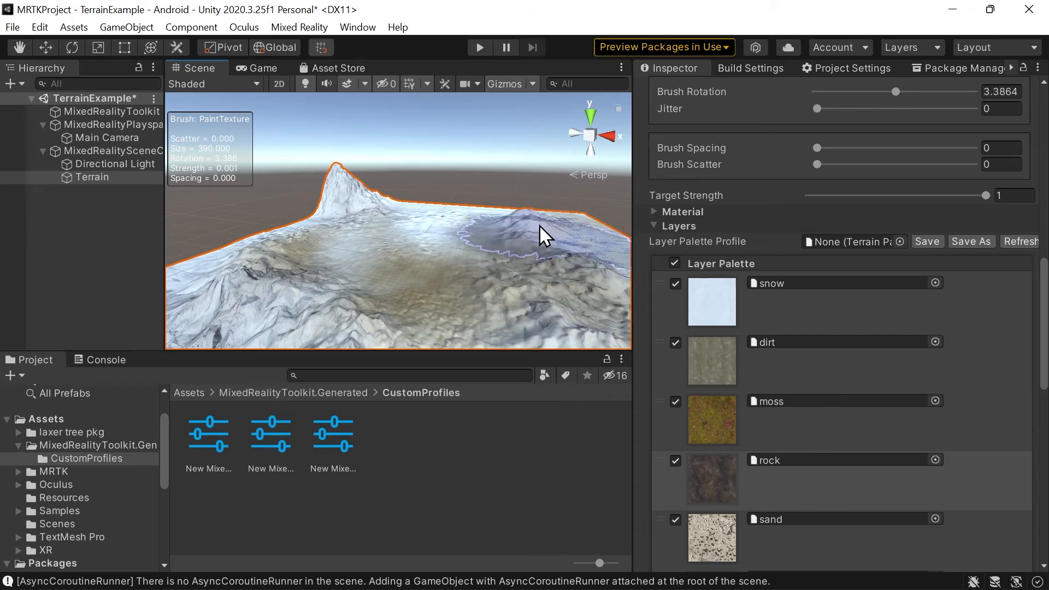
# Check the painted mountains up close and switch the terrain to the Paint Trees tool
pyautogui.moveTo(530, 222)
pyautogui.keyDown('alt'); pyautogui.mouseDown()
pyautogui.moveTo(573, 341)
pyautogui.moveTo(490, 209)
pyautogui.moveTo(520, 211)
pyautogui.moveTo(398, 223)
pyautogui.moveTo(467, 293)
pyautogui.mouseUp(); pyautogui.keyUp('alt')
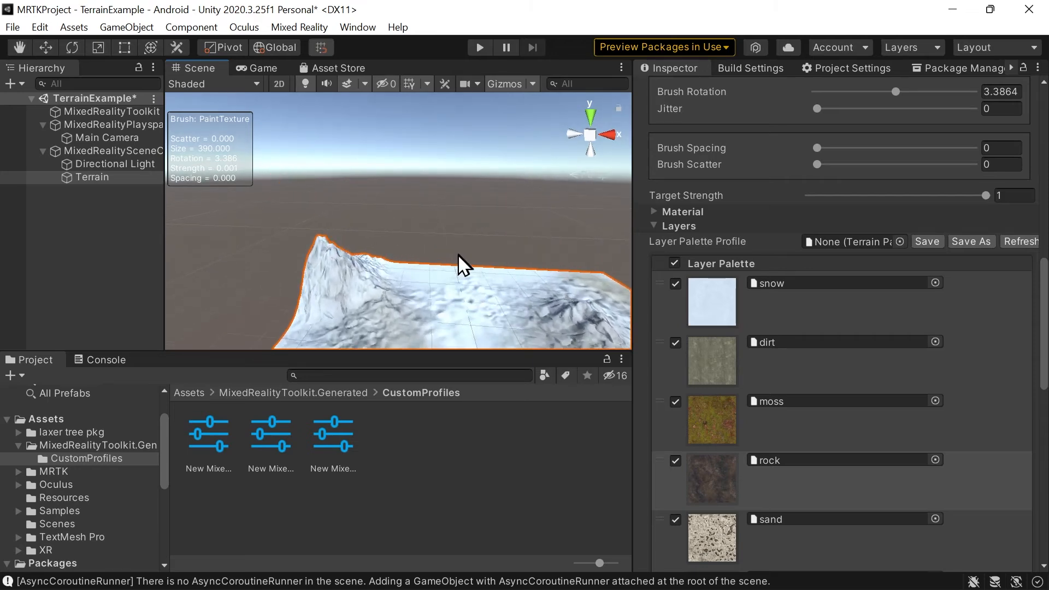
pyautogui.moveTo(460, 255)
pyautogui.mouseDown(button='middle')
pyautogui.moveTo(499, 241)
pyautogui.moveTo(362, 148)
pyautogui.moveTo(351, 169)
pyautogui.mouseUp(button='middle')
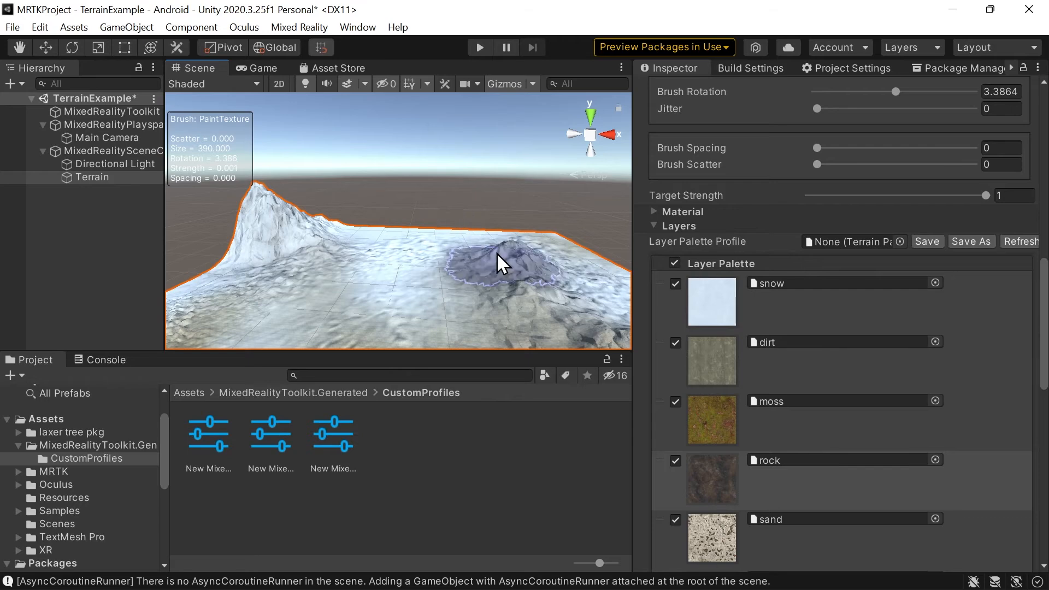
pyautogui.scroll(10, 834, 401)
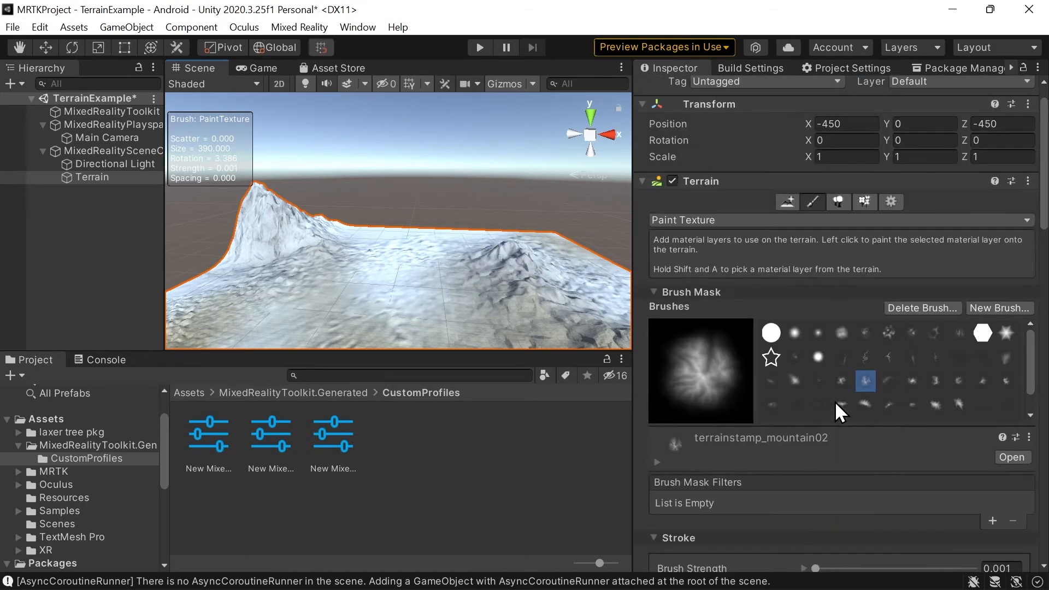
pyautogui.click(847, 200)
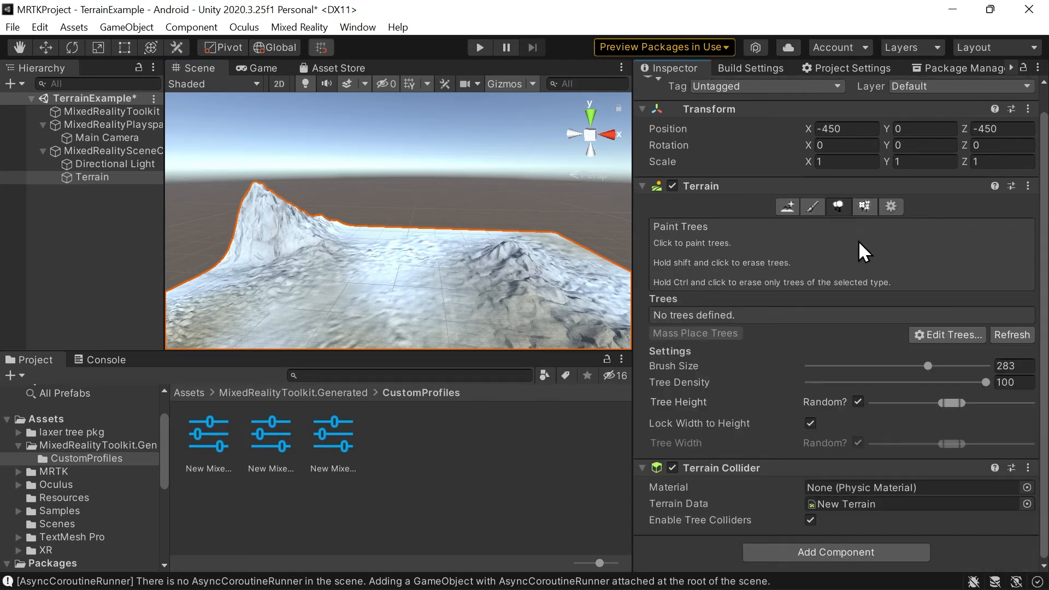
# Switch to the Google Slides workshop deck, review slide 16 on adding trees and grass, and return to Unity
pyautogui.press('alt')
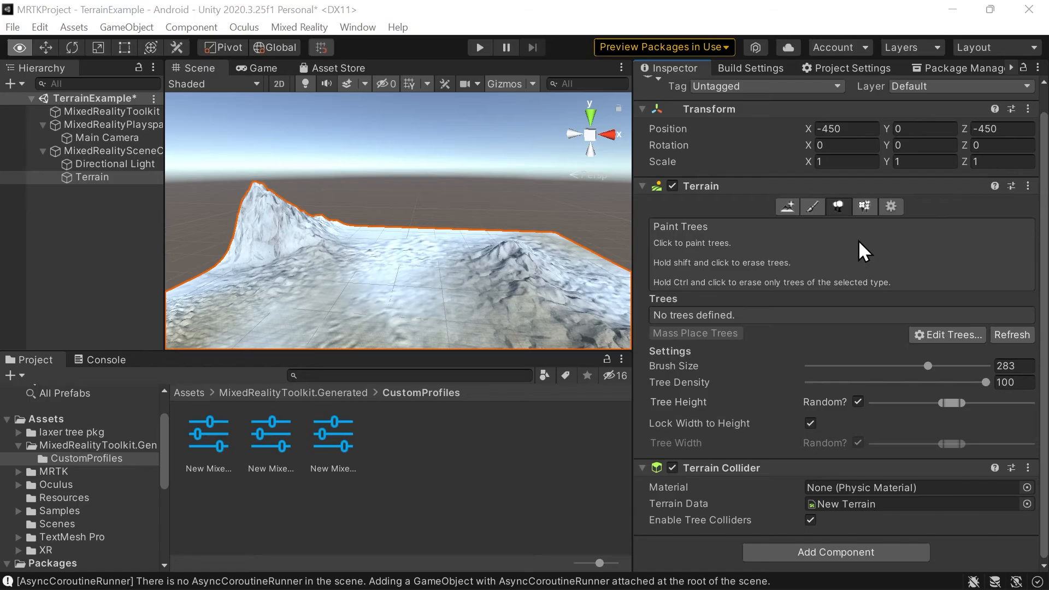
pyautogui.hotkey('alt', 'Tab')
pyautogui.scroll(-1, 99, 410)
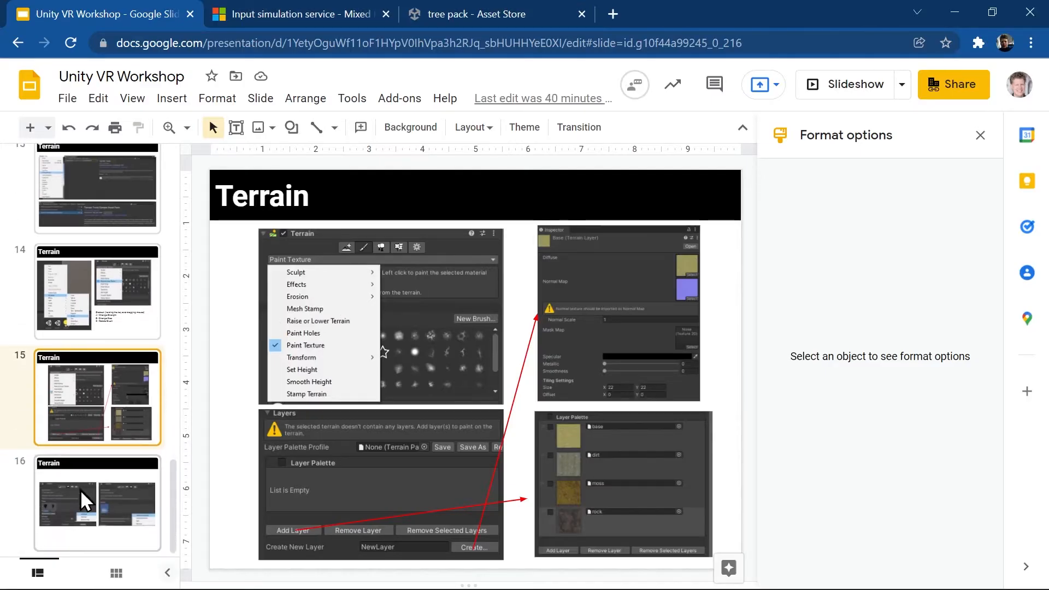
pyautogui.click(82, 500)
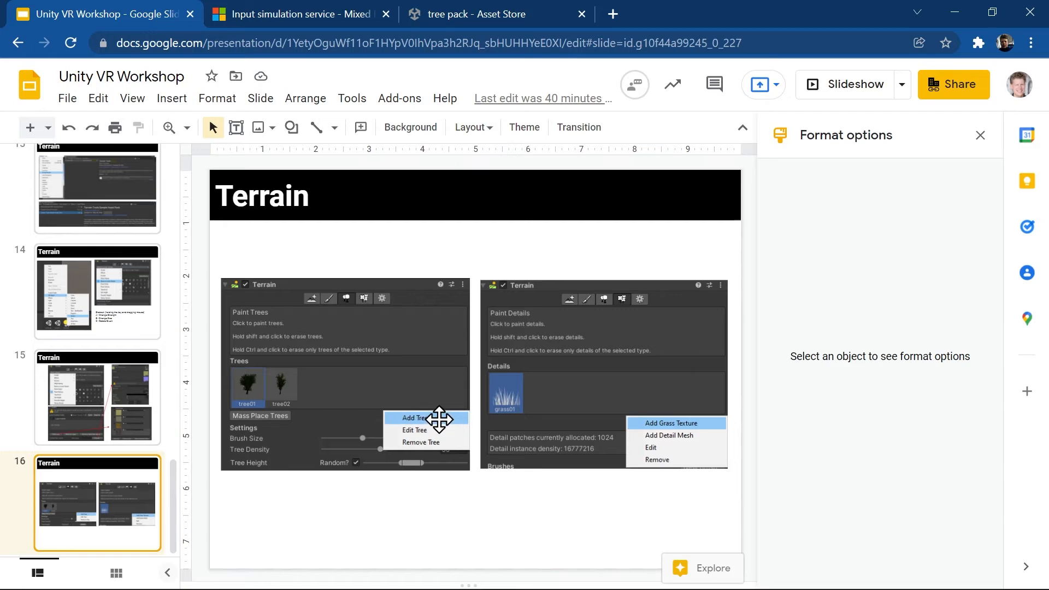
pyautogui.hotkey('alt', 'Tab')
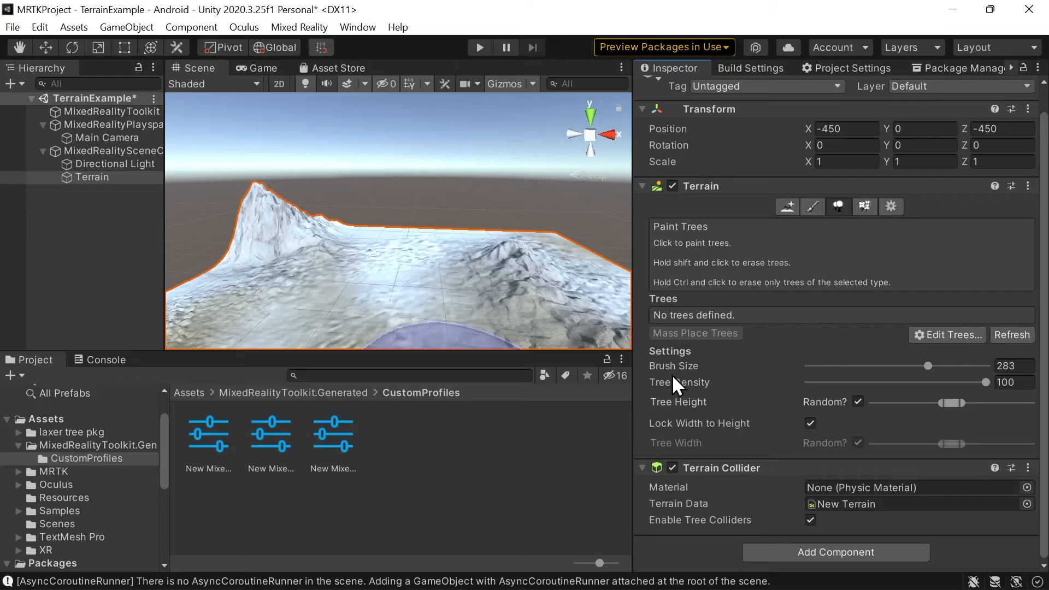
# Add the baum ld2(enhanced) prefab as a tree type for the terrain, with bend factor 0
pyautogui.click(965, 331)
pyautogui.click(965, 340)
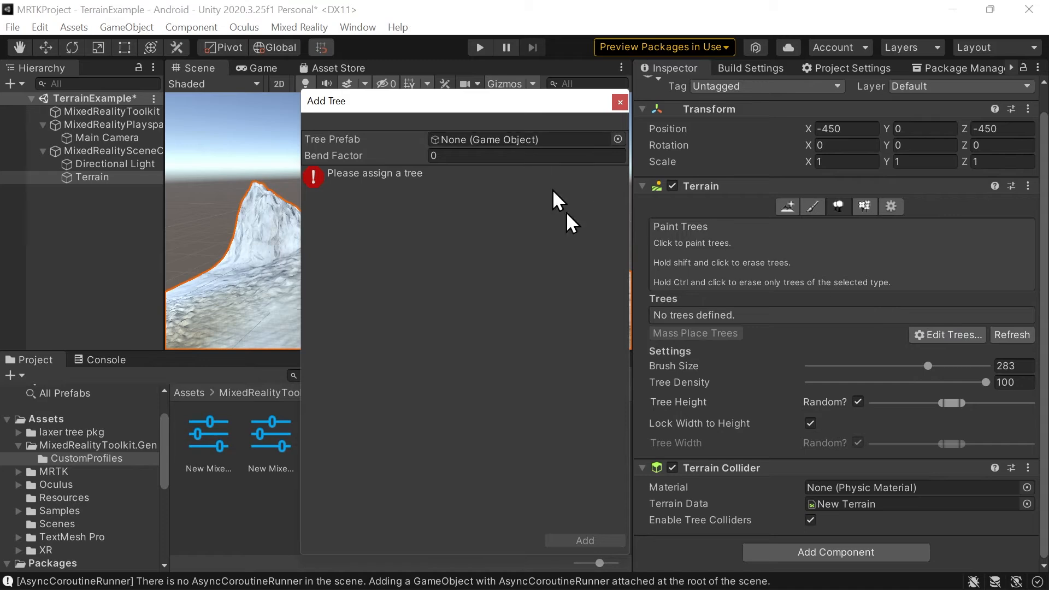
pyautogui.click(618, 139)
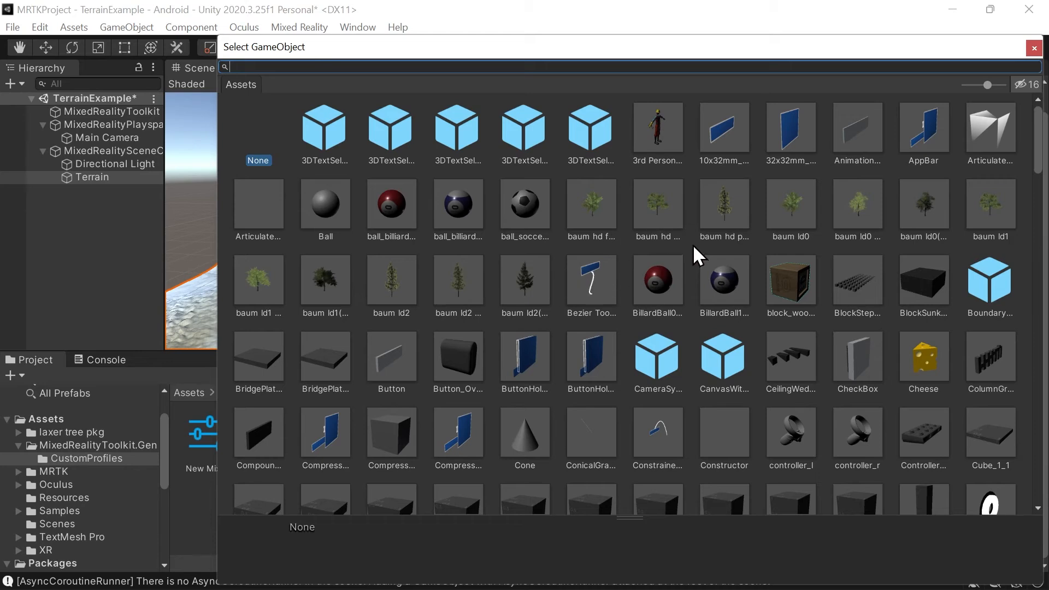
pyautogui.click(544, 277)
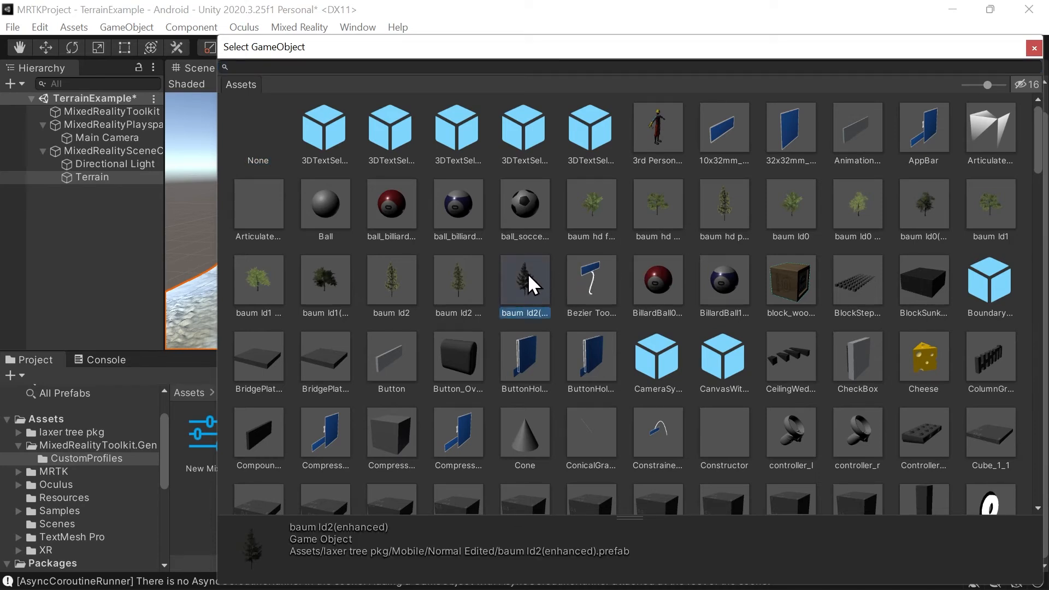
pyautogui.doubleClick(528, 273)
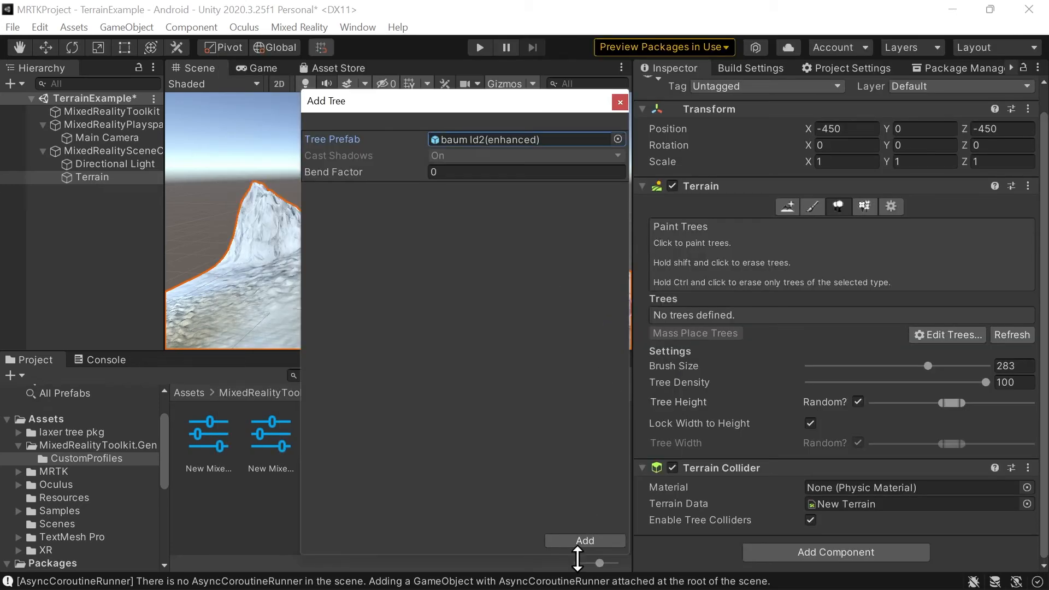
pyautogui.click(585, 539)
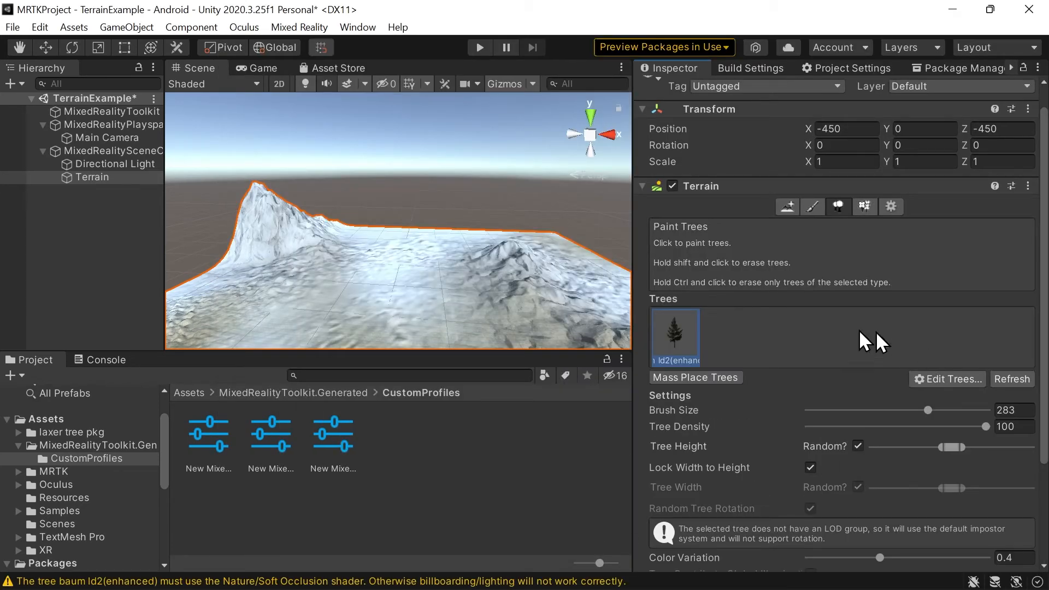
# Add the baum ld2 mobile prefab as a second tree type for the terrain, with bend factor 0
pyautogui.click(969, 375)
pyautogui.click(964, 379)
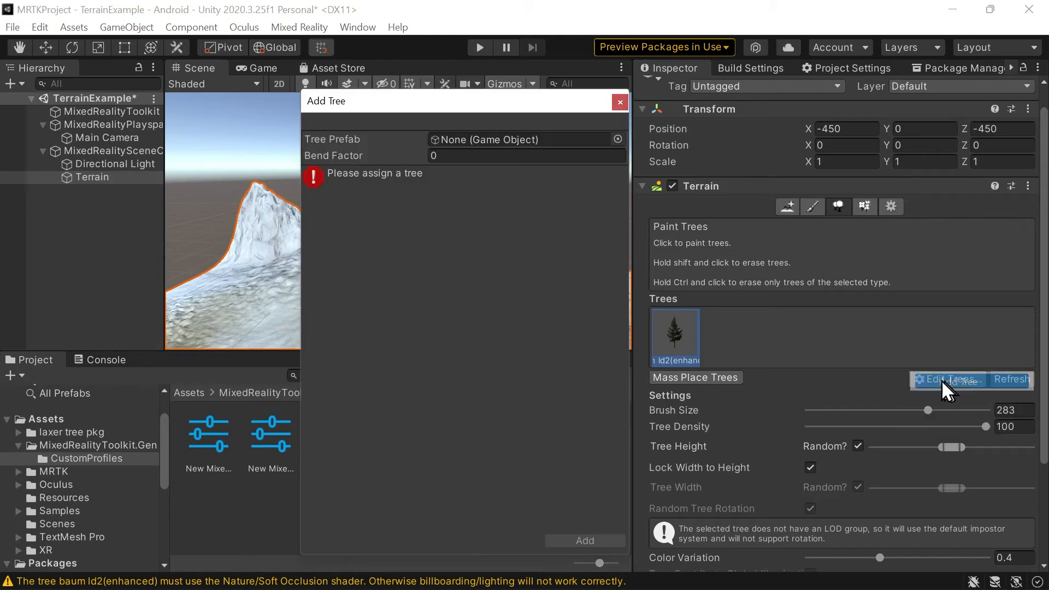
pyautogui.click(616, 139)
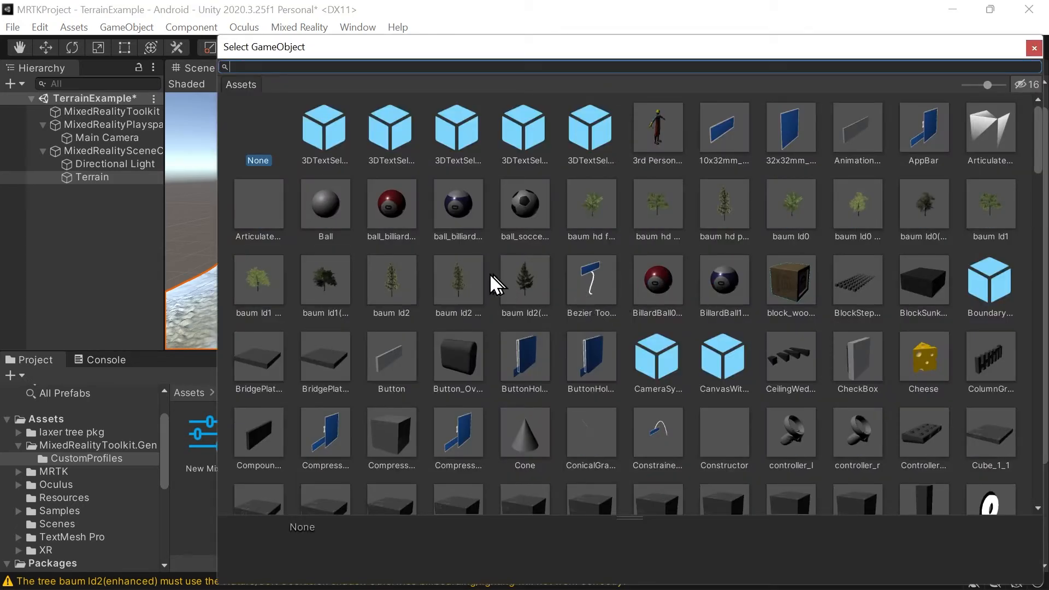
pyautogui.click(460, 287)
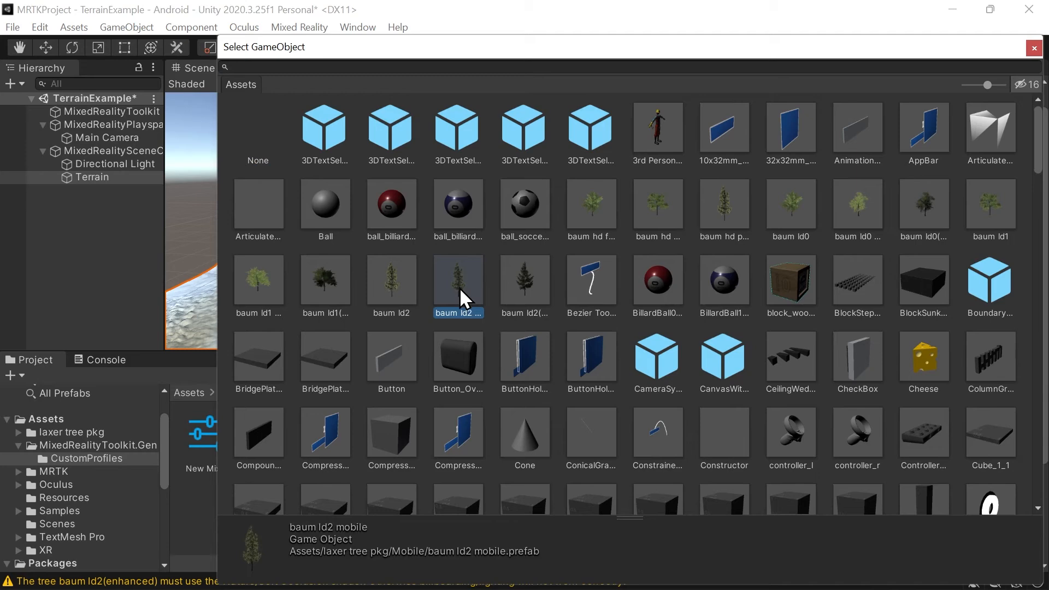
pyautogui.keyDown('ctrl'); pyautogui.scroll(3, 454, 290); pyautogui.keyUp('ctrl')
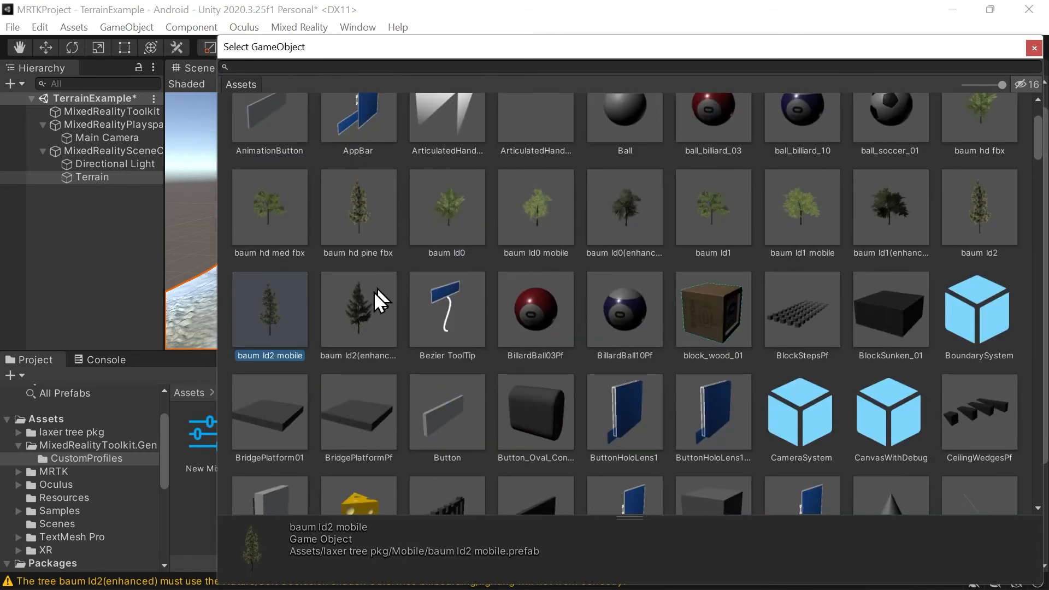
pyautogui.doubleClick(296, 303)
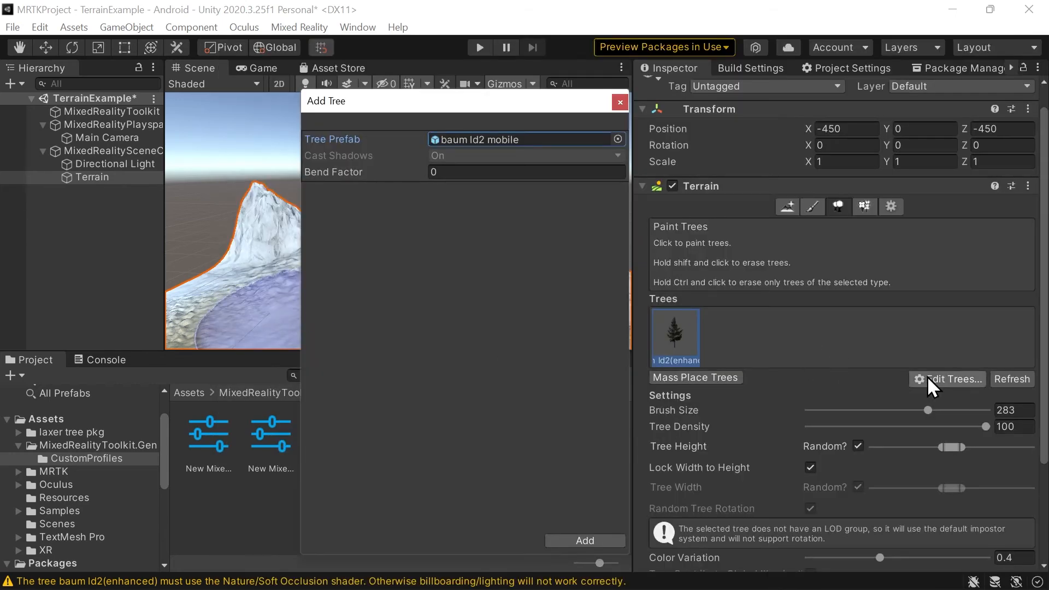
pyautogui.click(575, 539)
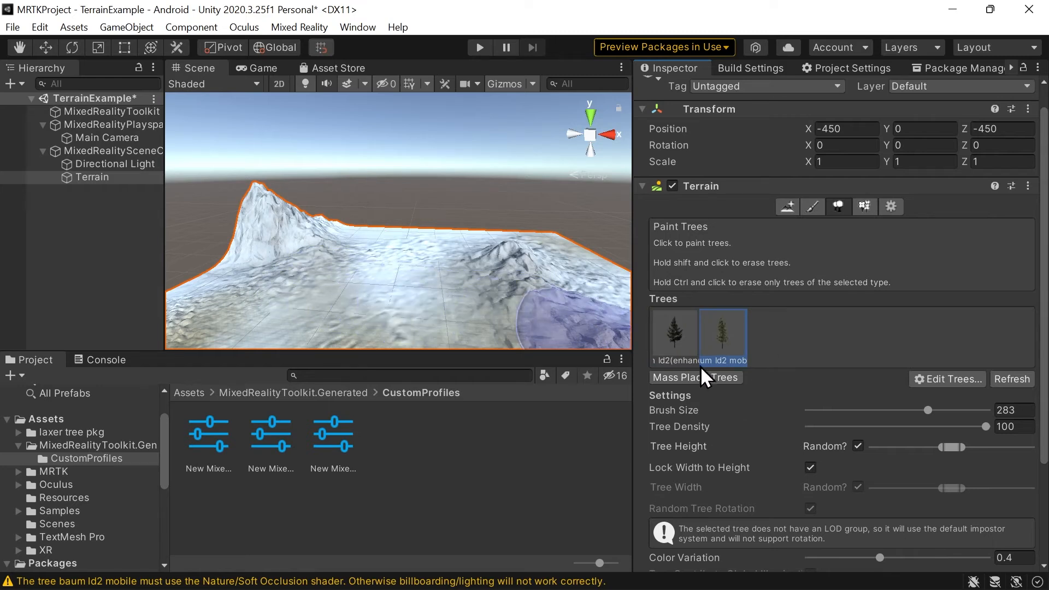
# Paint baum ld2 mobile trees across the valley between the mountains with brush size 437, reducing the tree density from full to 72
pyautogui.moveTo(928, 410); pyautogui.dragTo(946, 410)
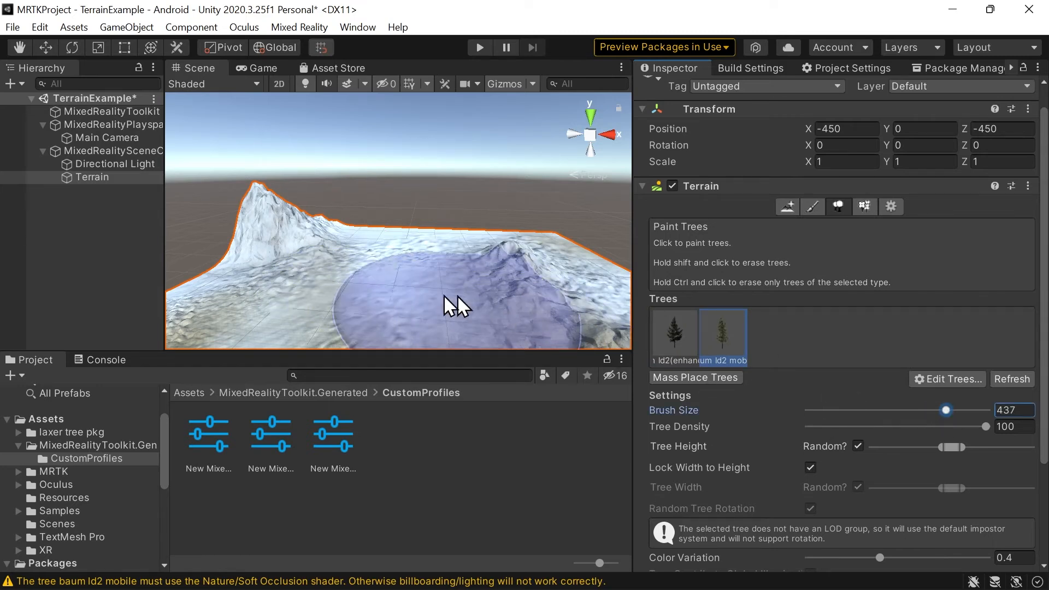
pyautogui.click(373, 258)
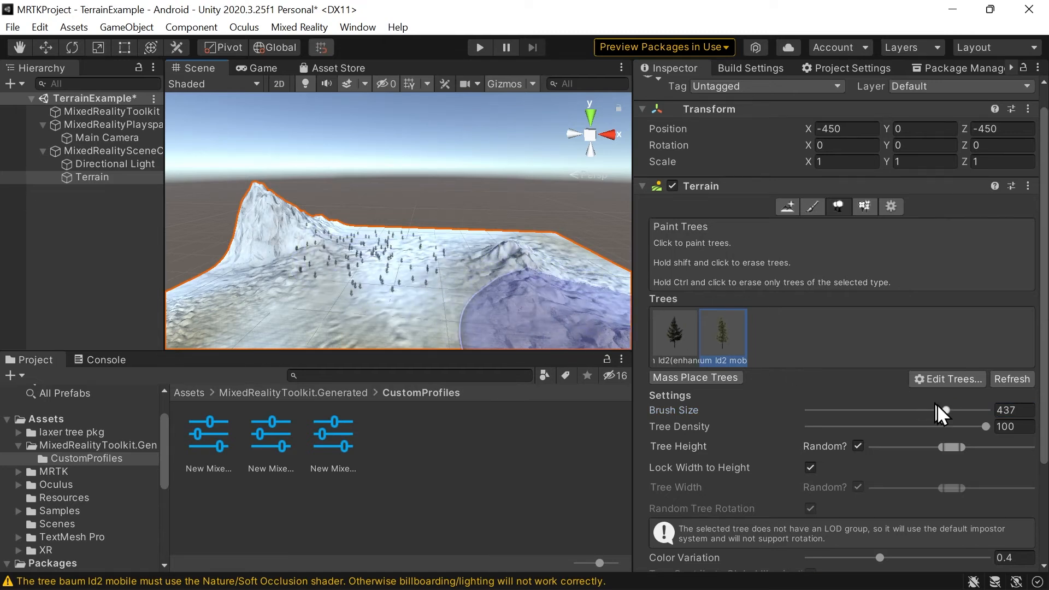
pyautogui.moveTo(985, 426); pyautogui.dragTo(931, 427)
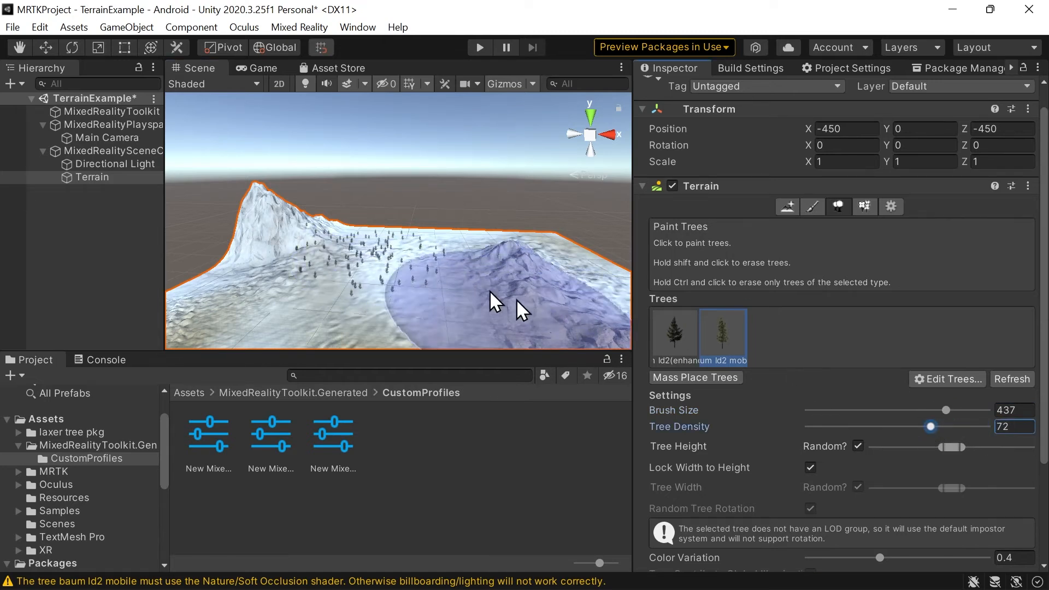
pyautogui.moveTo(419, 289)
pyautogui.mouseDown()
pyautogui.moveTo(405, 317)
pyautogui.moveTo(504, 321)
pyautogui.mouseUp()
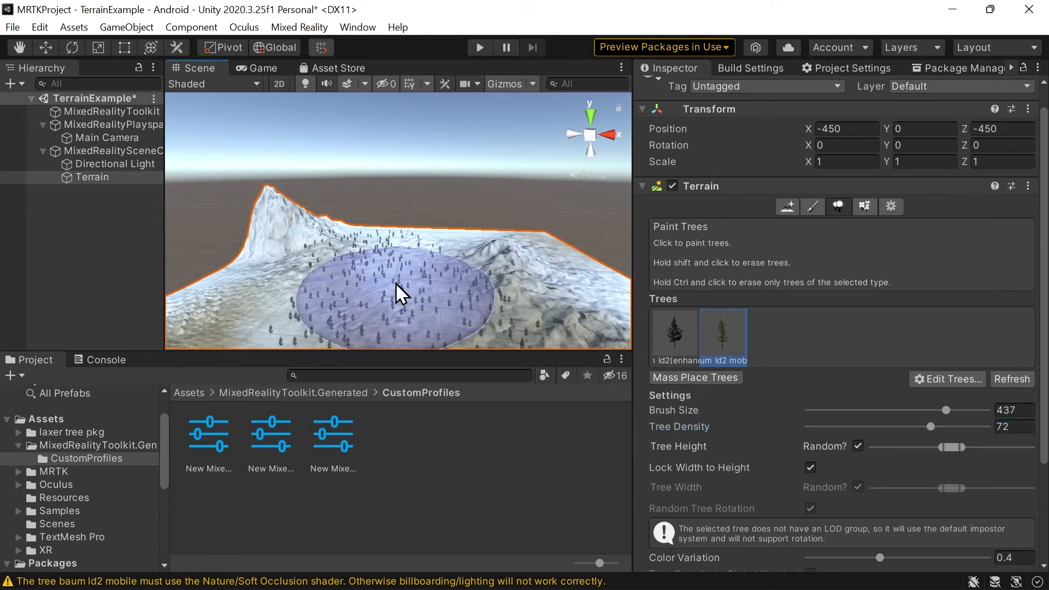
# Try painting baum ld2(enhanced) trees over the planted valley at density 72, and undo the stroke
pyautogui.click(684, 336)
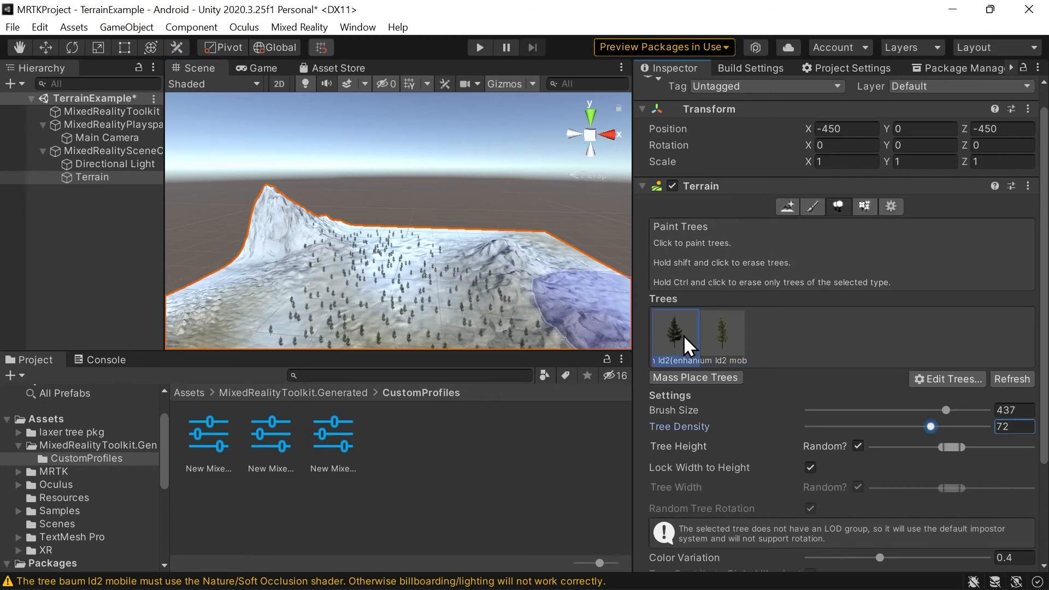
pyautogui.click(445, 263)
pyautogui.hotkey('ctrl', 'z')
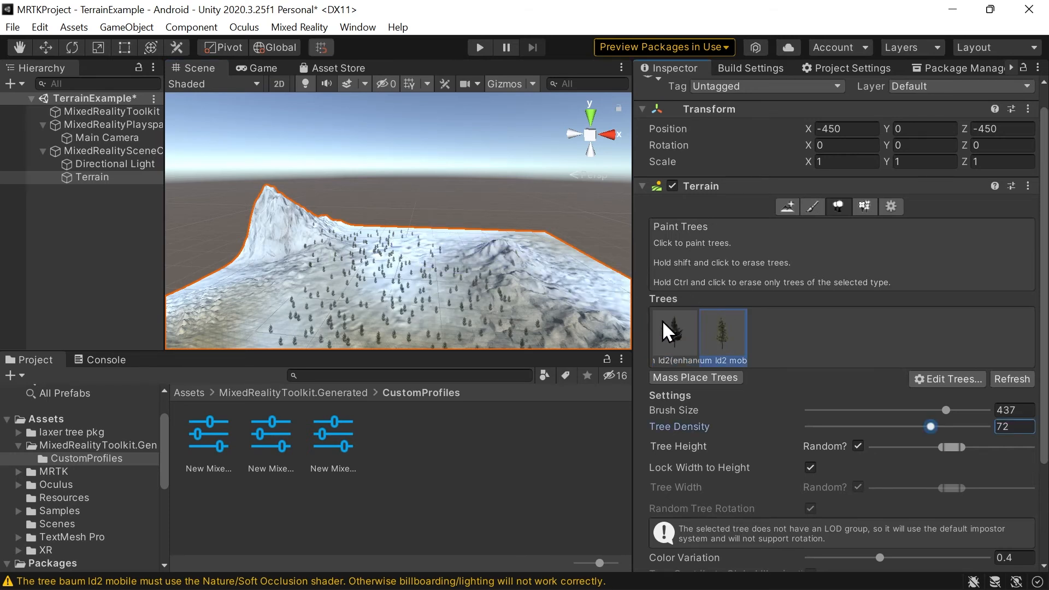
# Set the tree brush size to 308 with the baum ld2(enhanced) tree selected and inspect the wooded terrain
pyautogui.moveTo(946, 409); pyautogui.dragTo(931, 409)
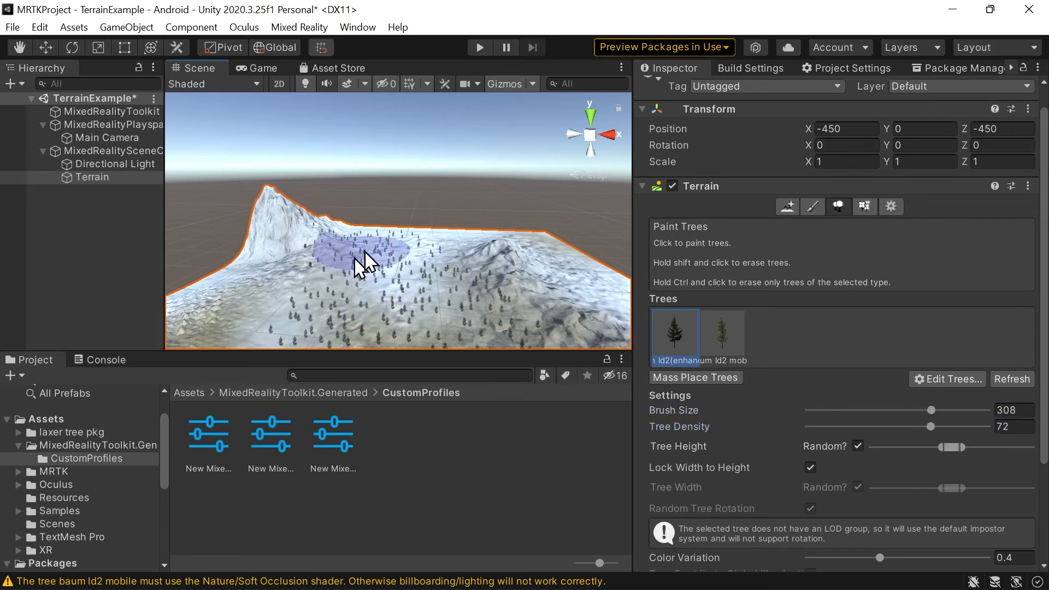
pyautogui.keyDown('alt'); pyautogui.moveTo(358, 265); pyautogui.dragTo(335, 278); pyautogui.keyUp('alt')
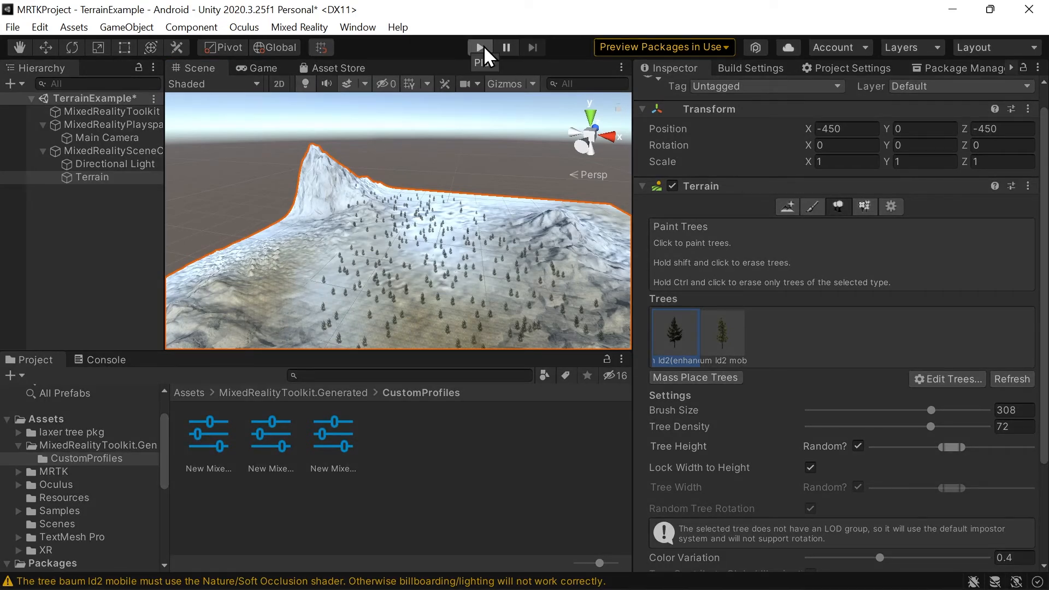
# Play-test the scene, moving the camera up above the ground to look around the trees, and recheck its starting height in a second run
pyautogui.click(483, 46)
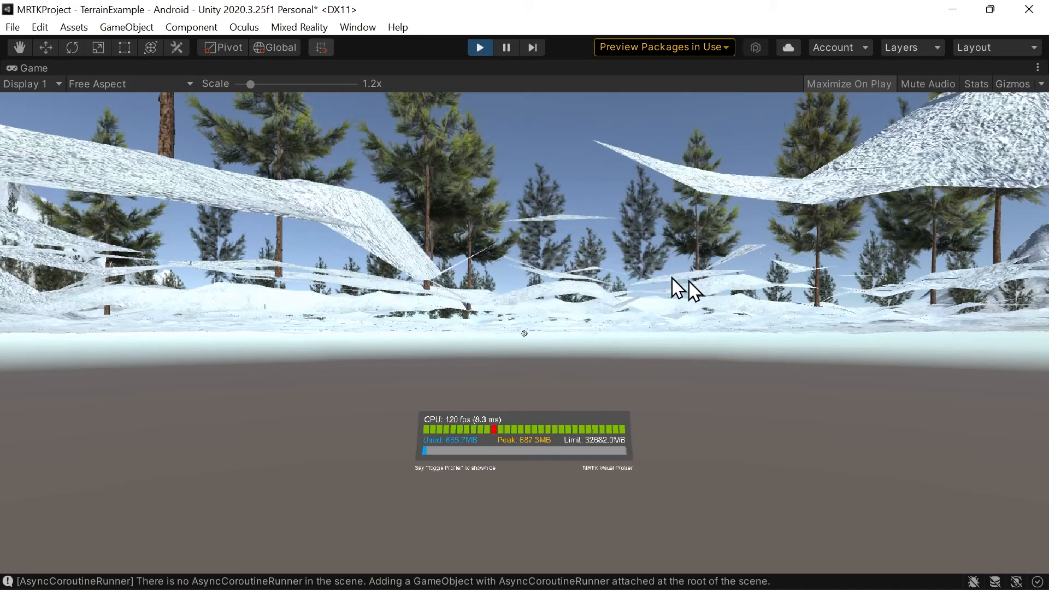
pyautogui.moveTo(688, 290); pyautogui.dragTo(819, 268, button='right')
pyautogui.press('w')
pyautogui.press('q')
pyautogui.press('e')
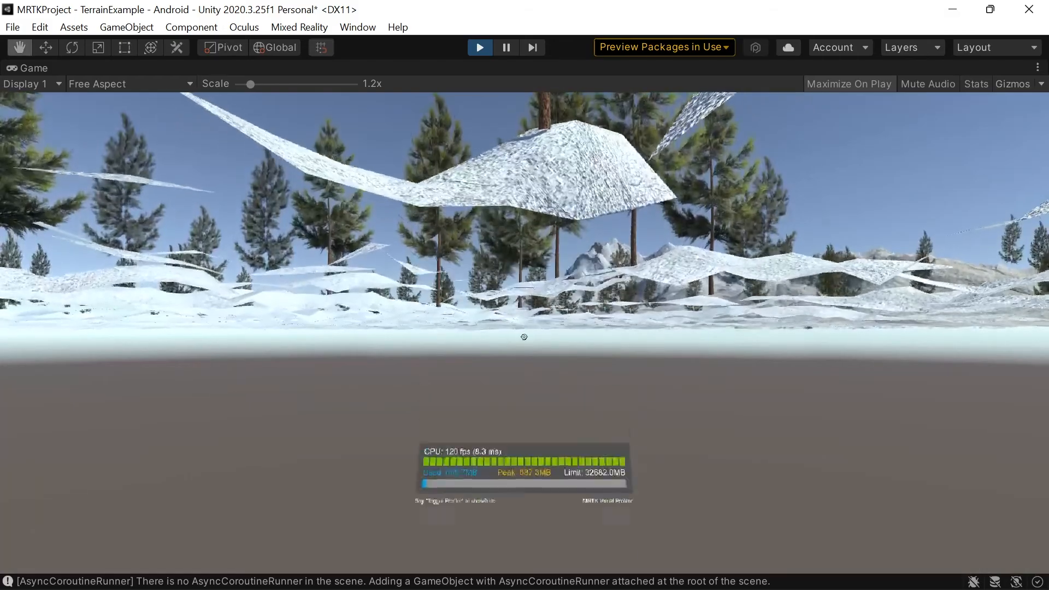
pyautogui.press('w')
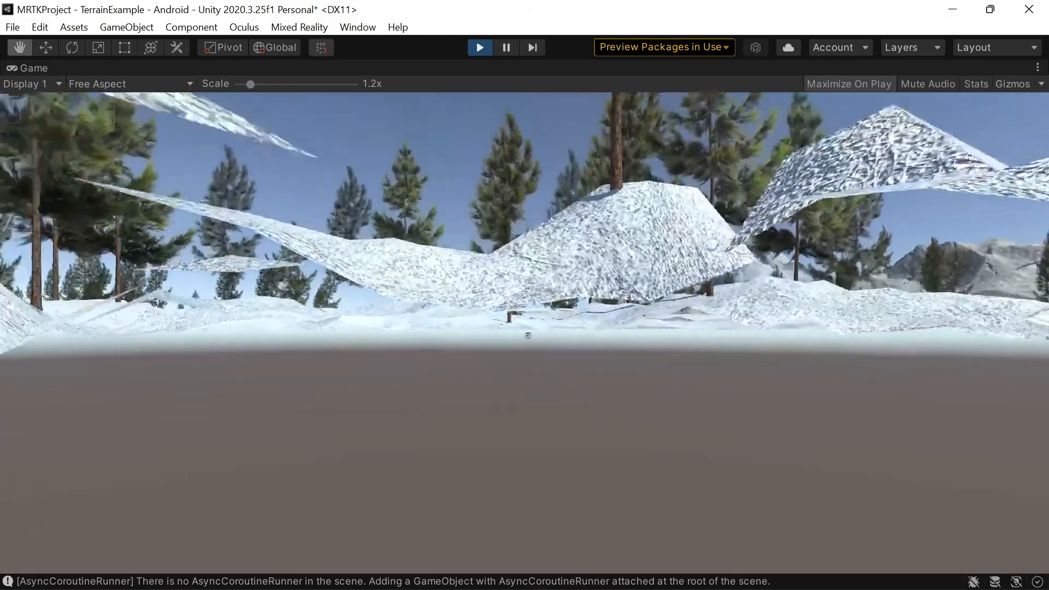
pyautogui.moveTo(527, 336); pyautogui.dragTo(633, 278, button='right')
pyautogui.press('e')
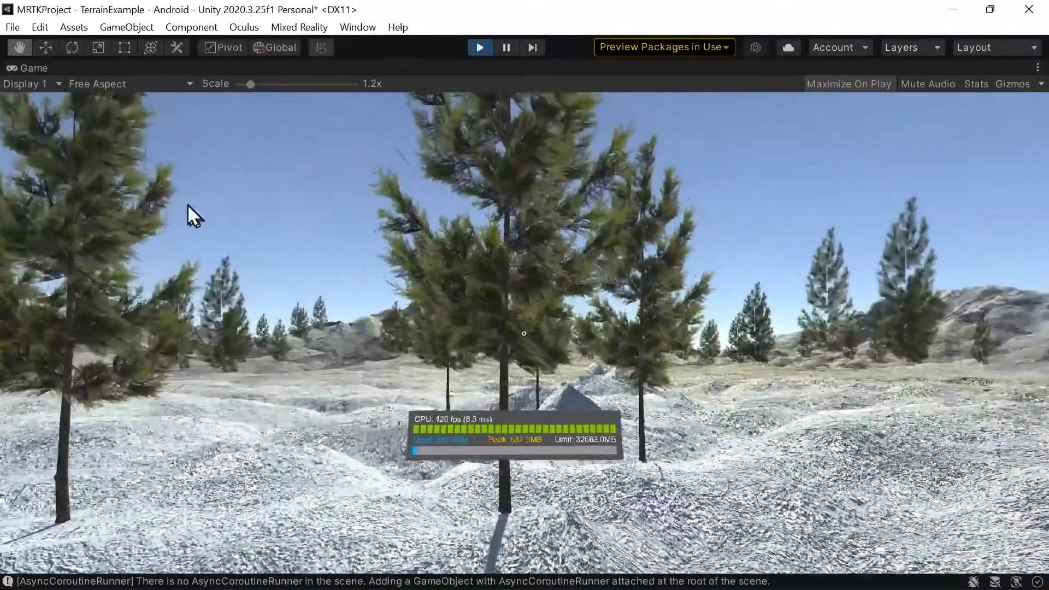
pyautogui.moveTo(188, 206); pyautogui.dragTo(255, 169, button='right')
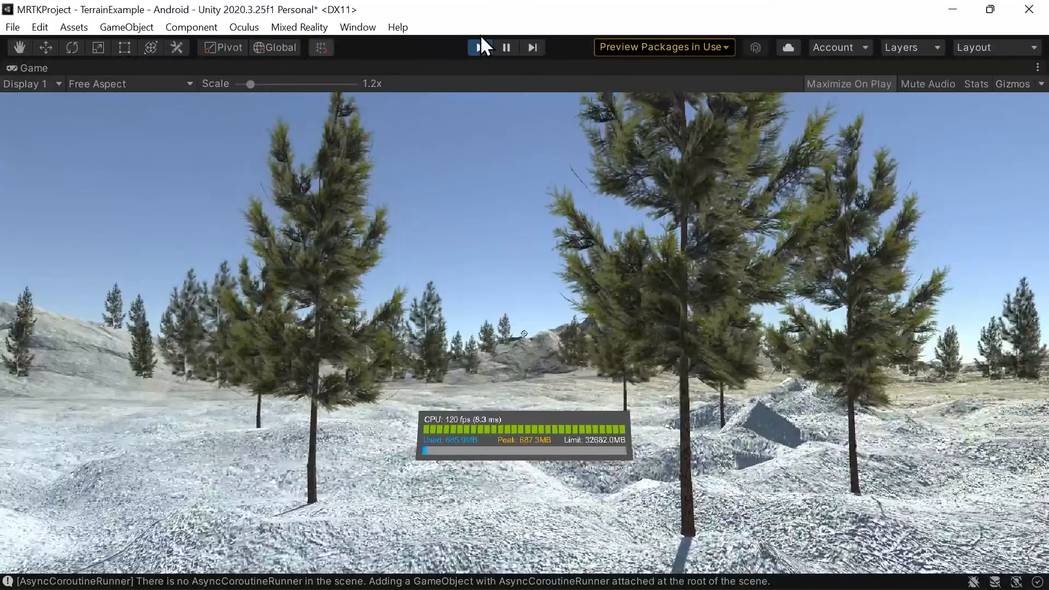
pyautogui.click(488, 48)
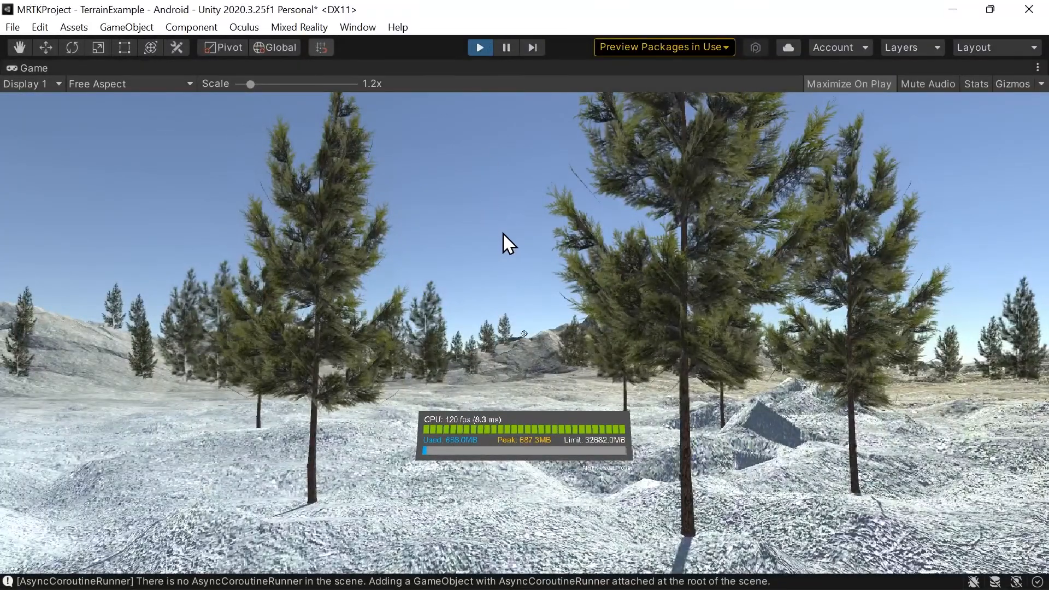
pyautogui.click(481, 48)
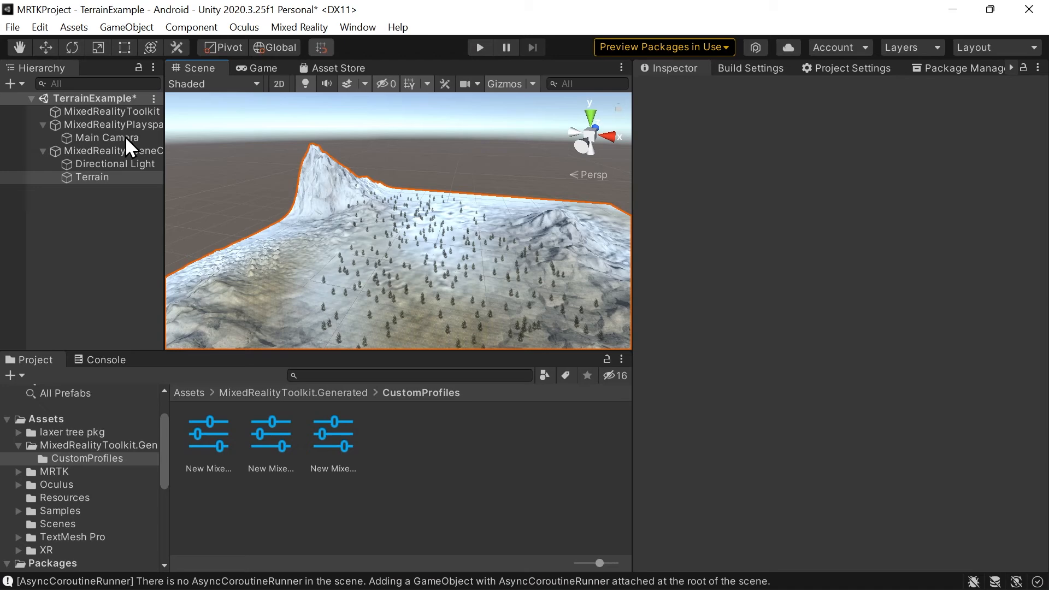
pyautogui.hotkey('ctrl', 'p')
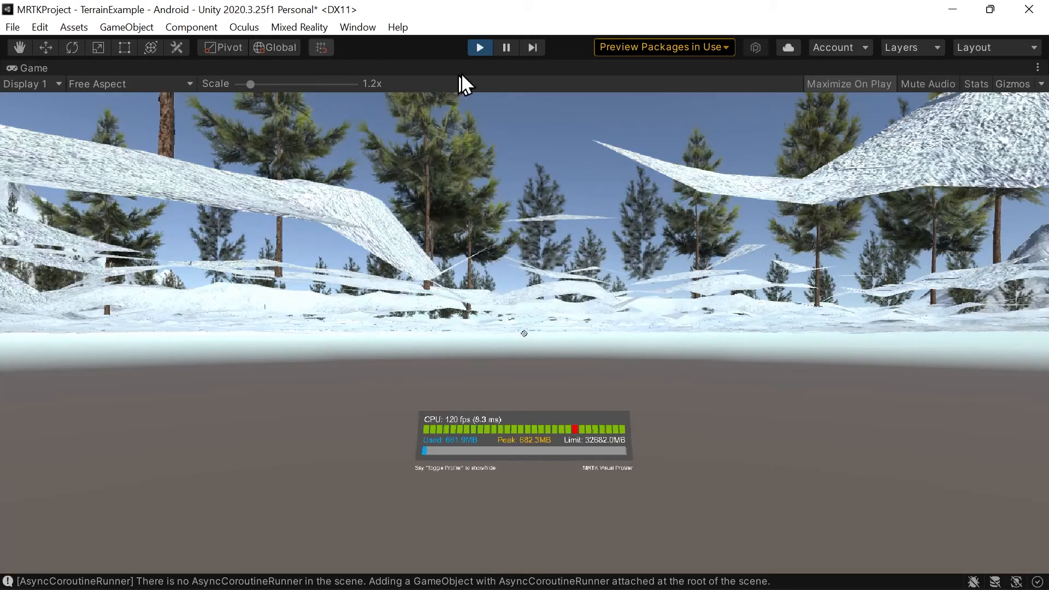
pyautogui.click(484, 49)
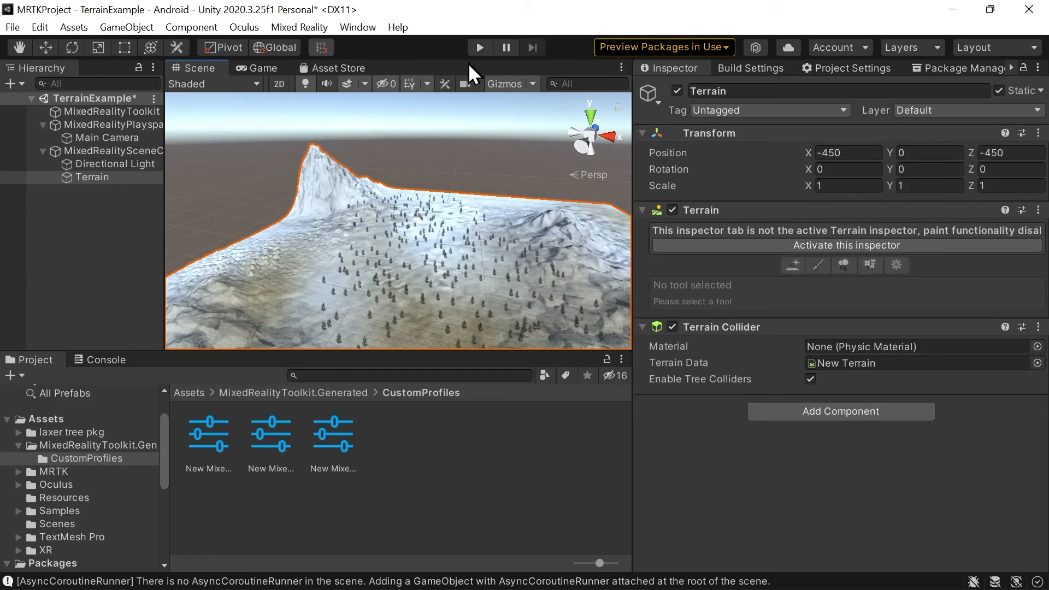
# Raise the Main Camera to Y position 8
pyautogui.click(116, 138)
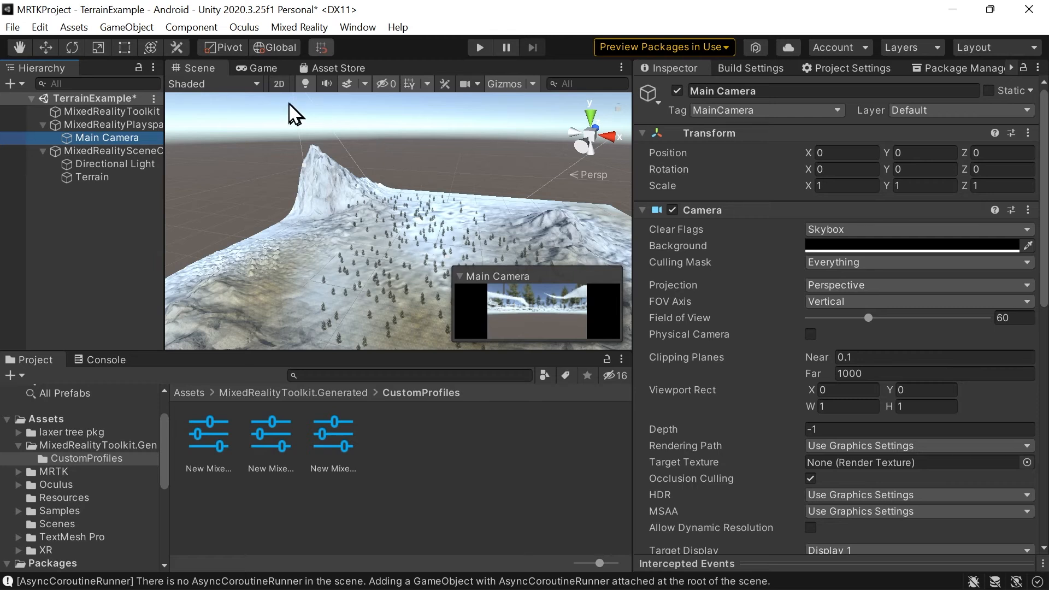
pyautogui.press('w')
pyautogui.moveTo(429, 210); pyautogui.dragTo(435, 200)
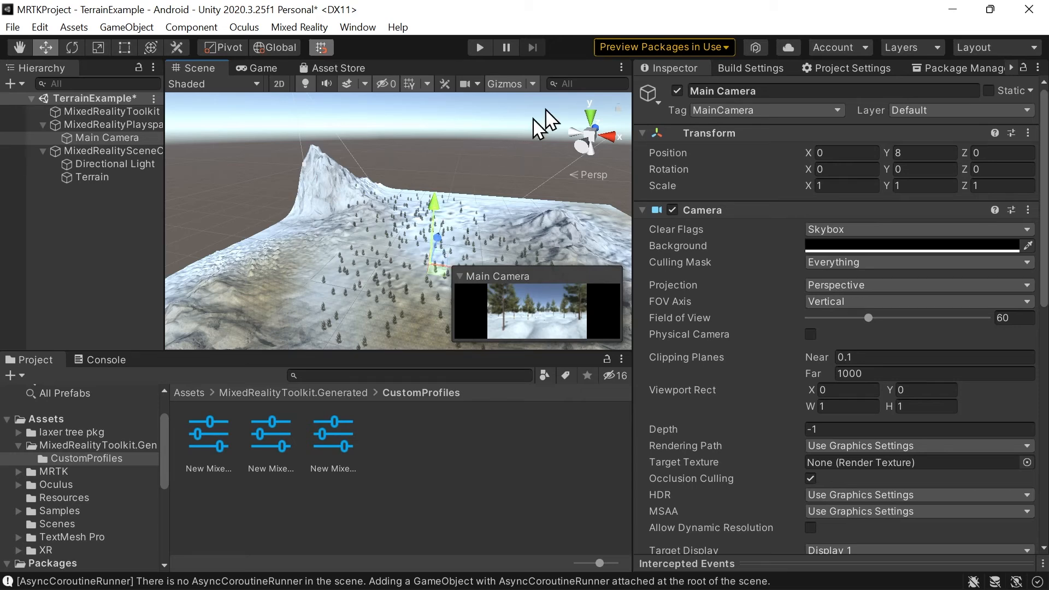
# Play the scene, look around, test teleporting over the terrain with the simulated hand, and stop playback
pyautogui.click(469, 48)
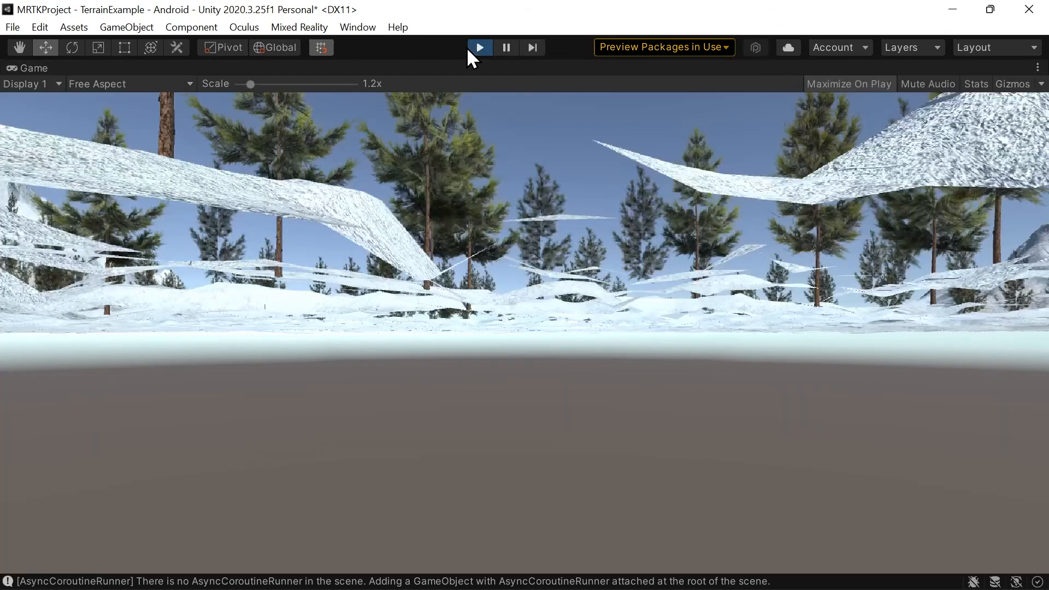
pyautogui.moveTo(551, 283); pyautogui.dragTo(683, 263, button='right')
pyautogui.press('space')
pyautogui.press('space')
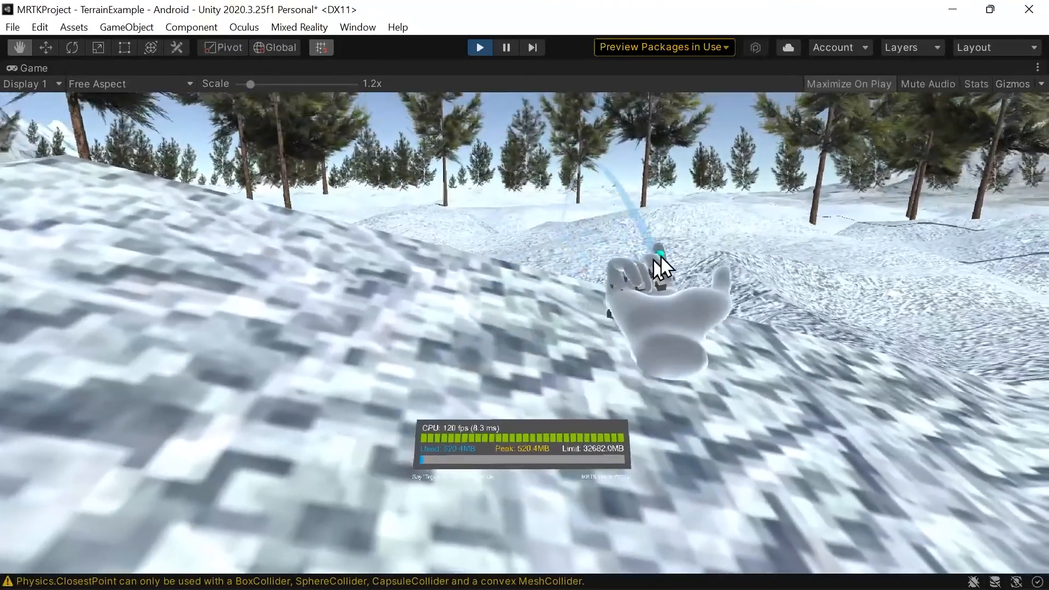
pyautogui.moveTo(662, 257); pyautogui.dragTo(762, 281, button='middle')
pyautogui.moveTo(781, 276); pyautogui.dragTo(874, 141, button='middle')
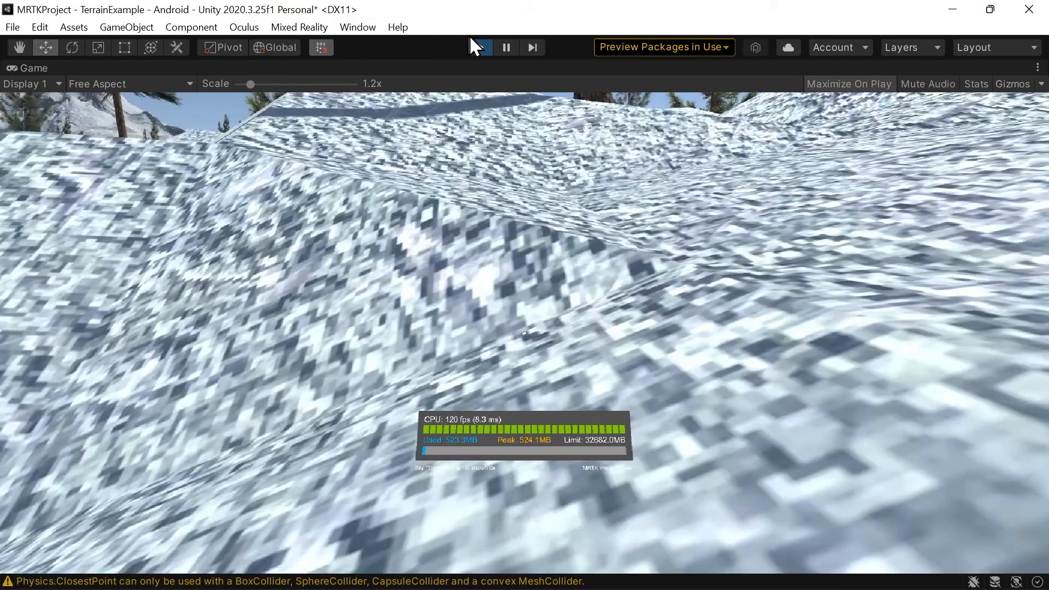
pyautogui.click(481, 47)
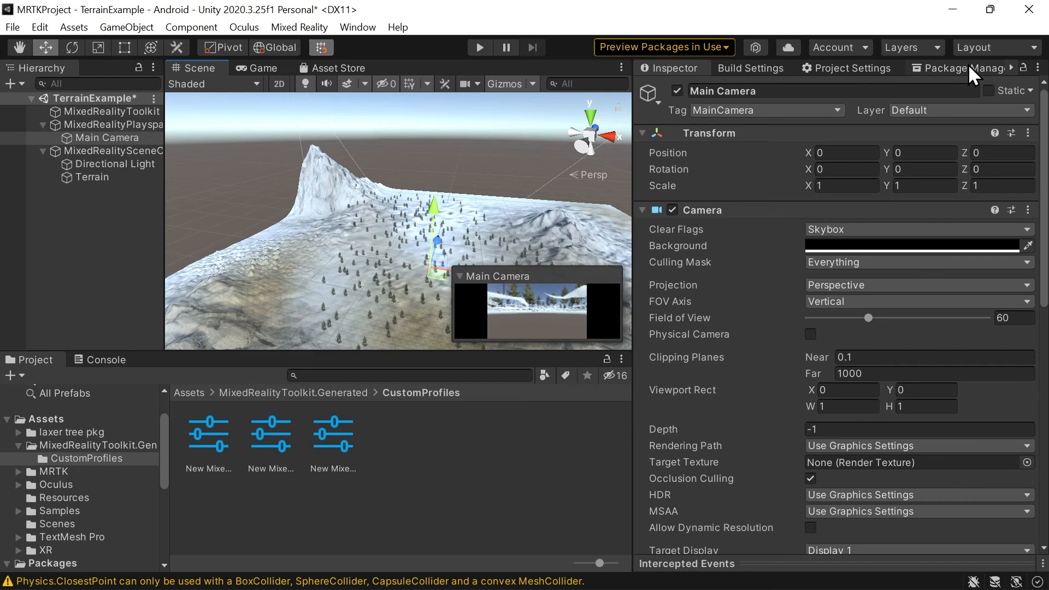
# Enable the Oculus plug-in provider for the desktop platform in the project's XR Plug-in Management settings
pyautogui.click(863, 67)
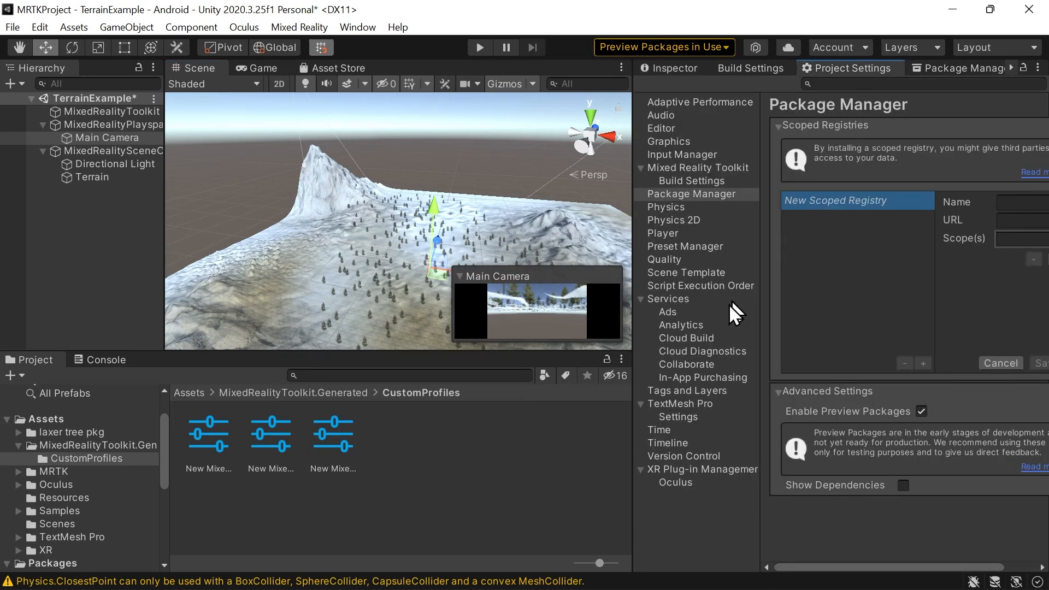
pyautogui.click(688, 469)
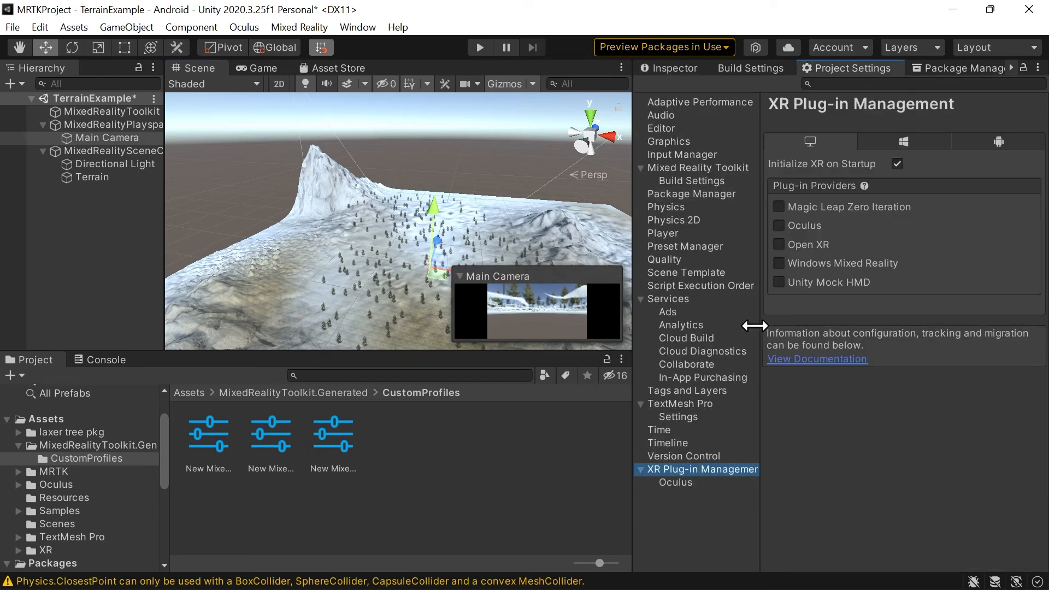
pyautogui.click(812, 223)
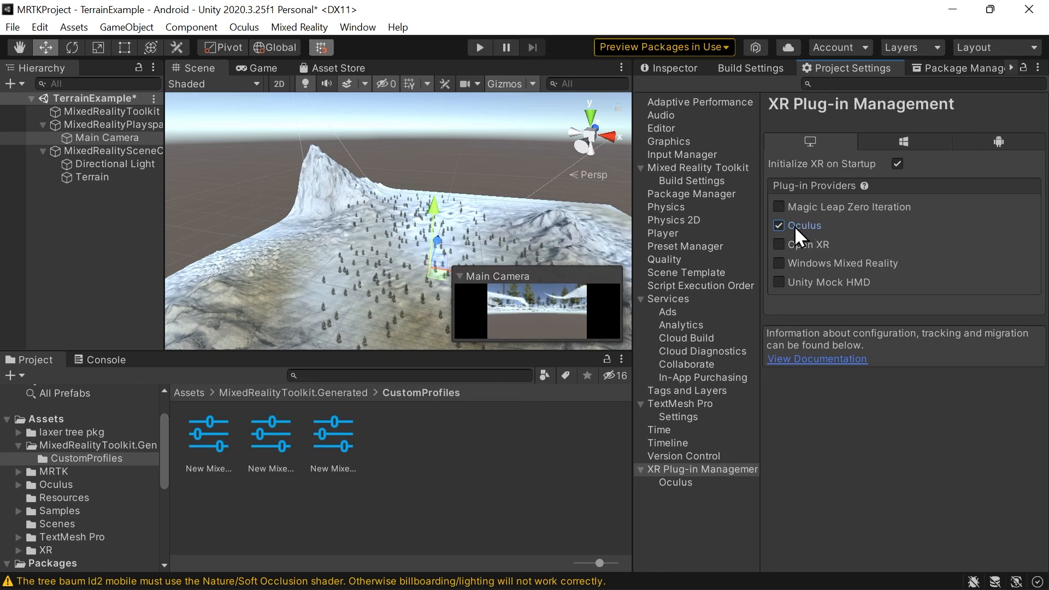
# Play-test the tree-covered terrain through the Oculus headset and stop playback
pyautogui.click(479, 48)
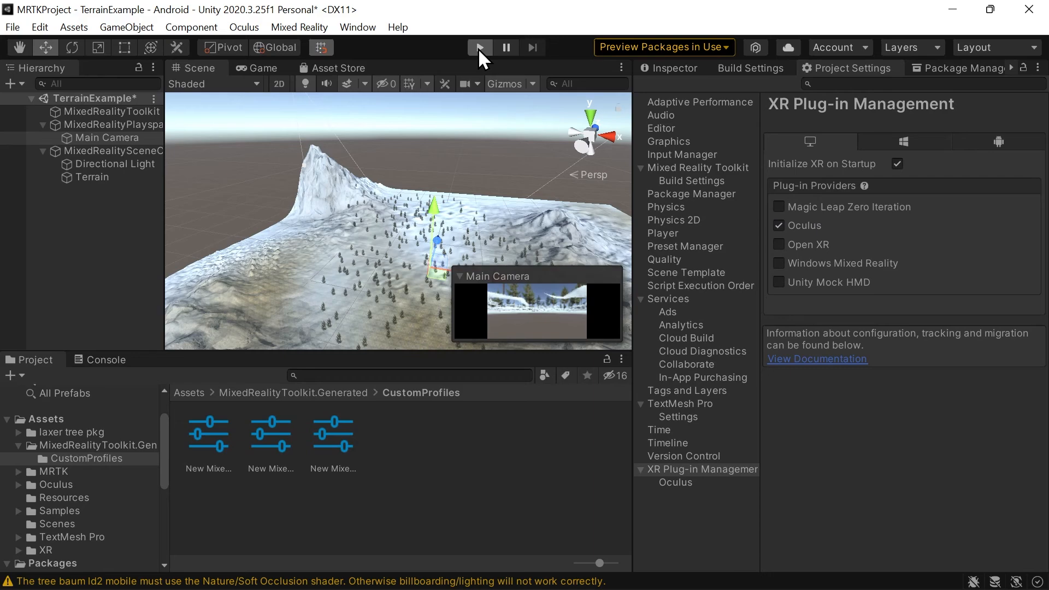
pyautogui.click(480, 48)
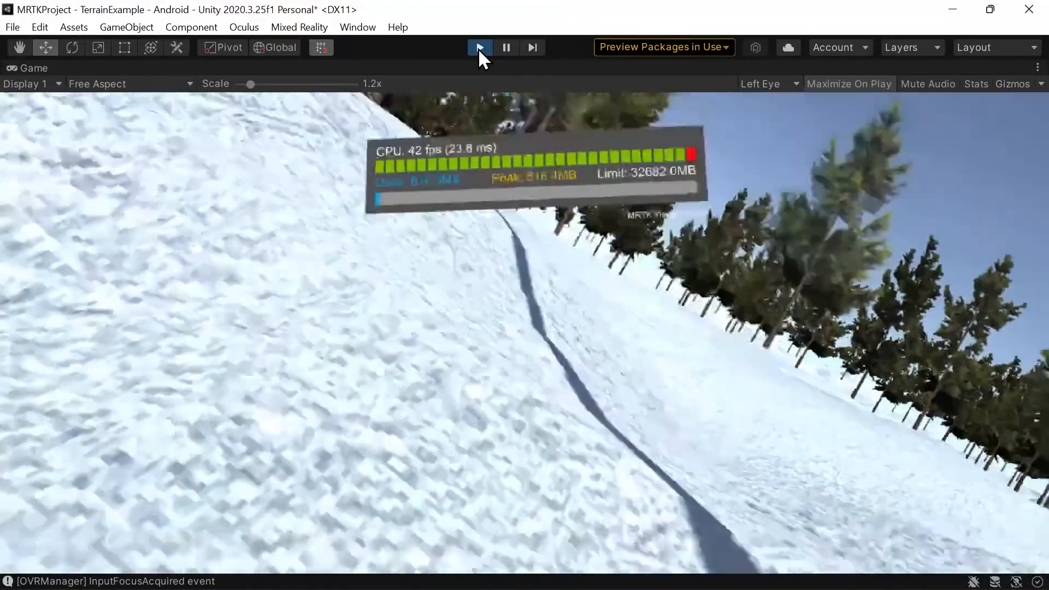
pyautogui.click(480, 49)
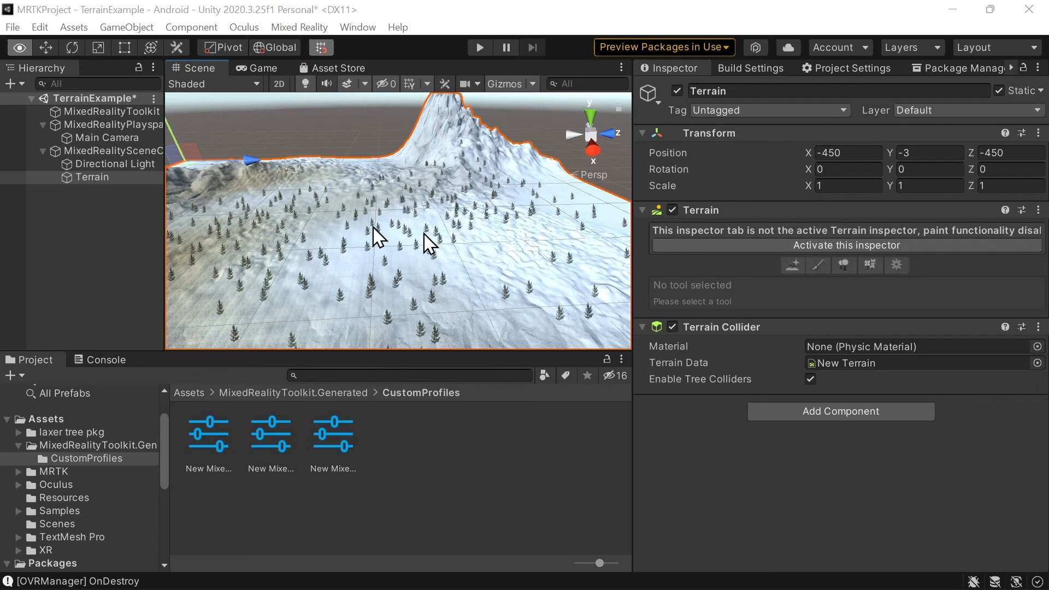
pyautogui.click(106, 138)
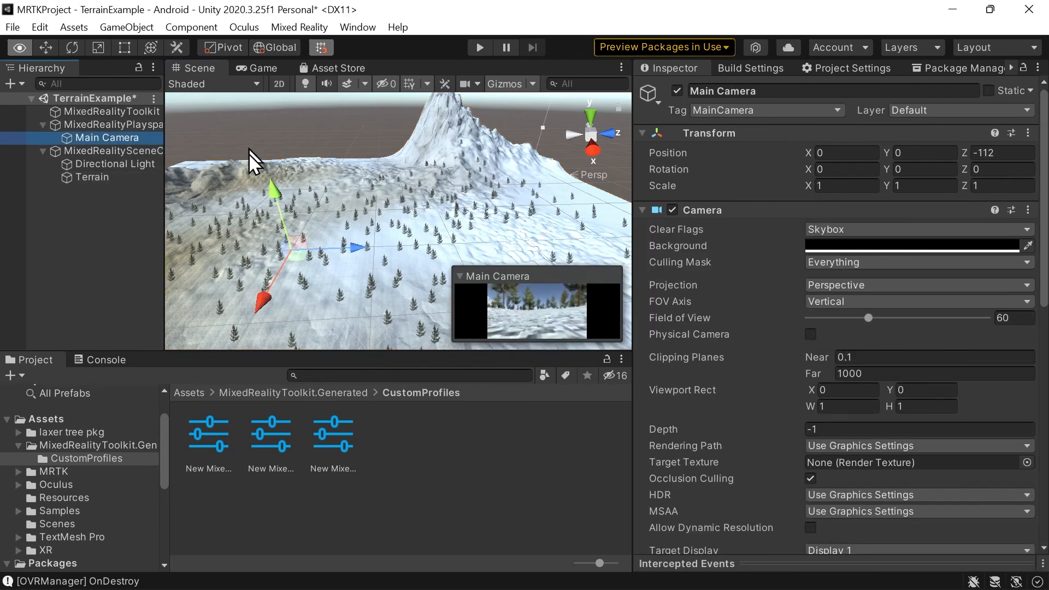
pyautogui.moveTo(276, 203); pyautogui.dragTo(263, 152)
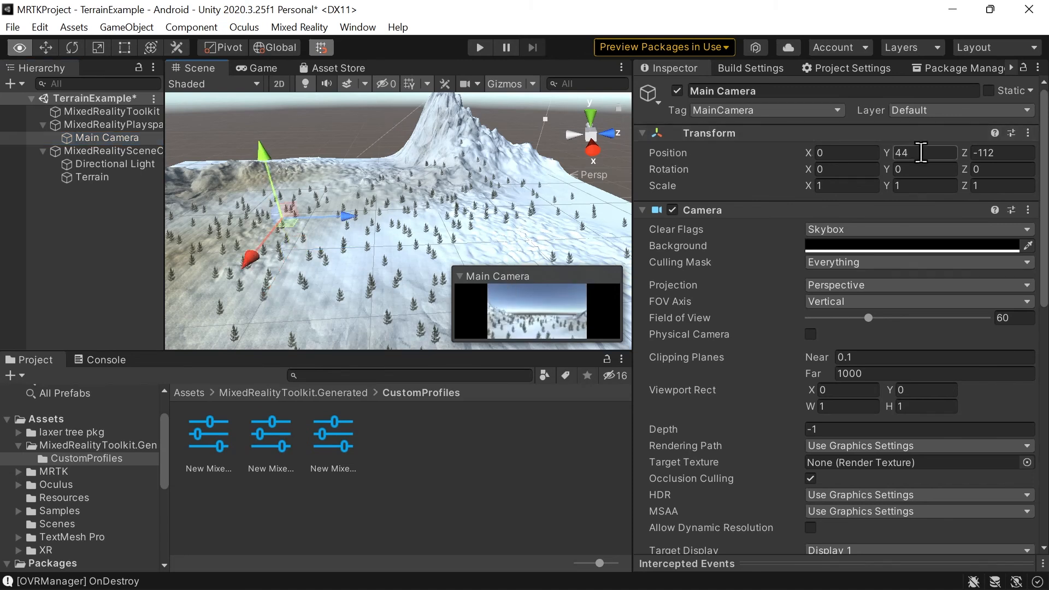
pyautogui.hotkey('ctrl', 'z')
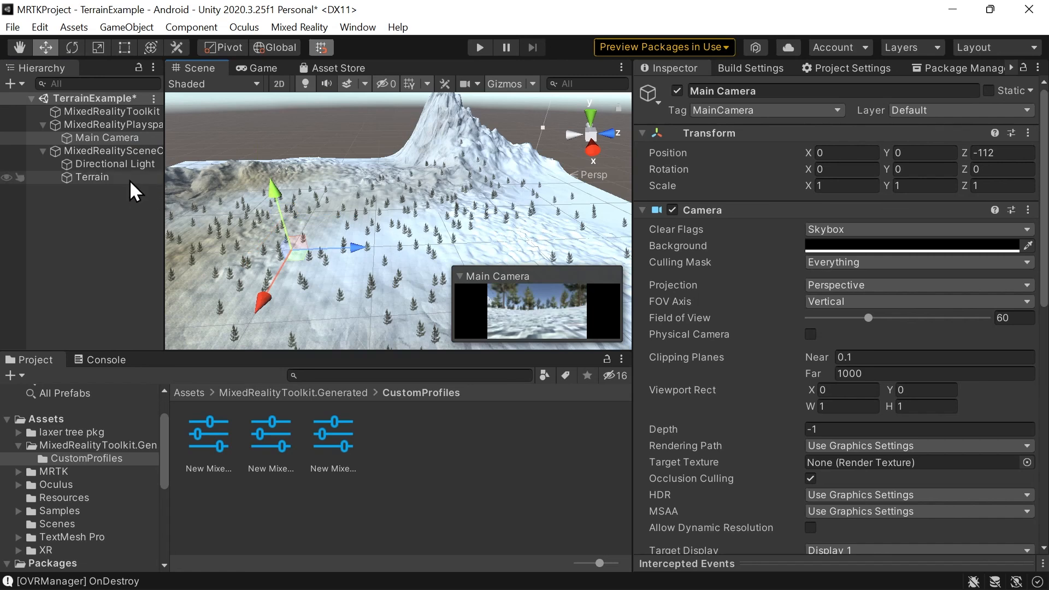
# Check the Transform positions of the Terrain and the Main Camera and start playing the scene
pyautogui.click(121, 182)
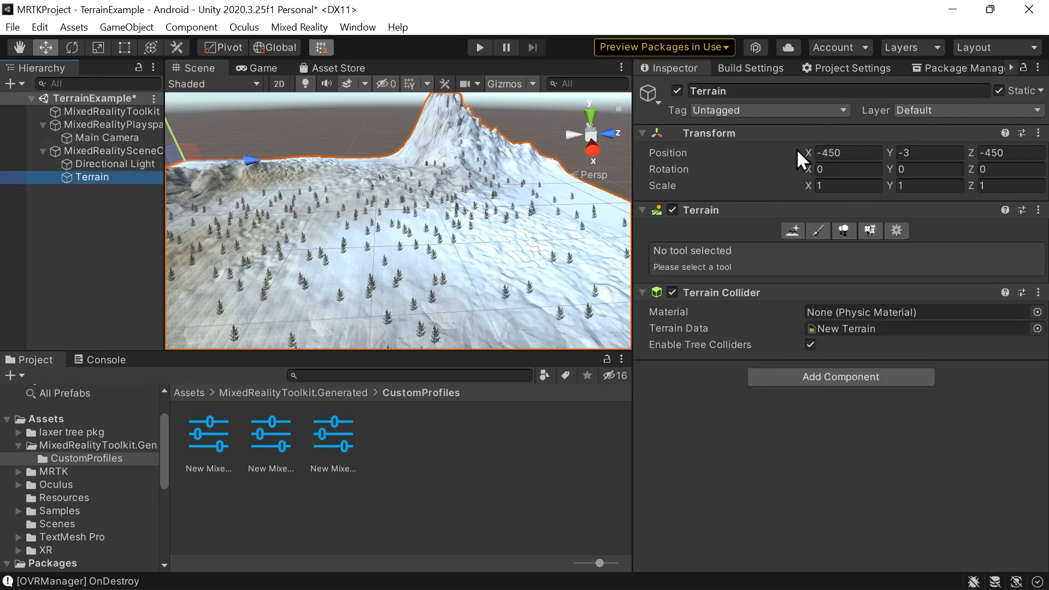
pyautogui.click(116, 141)
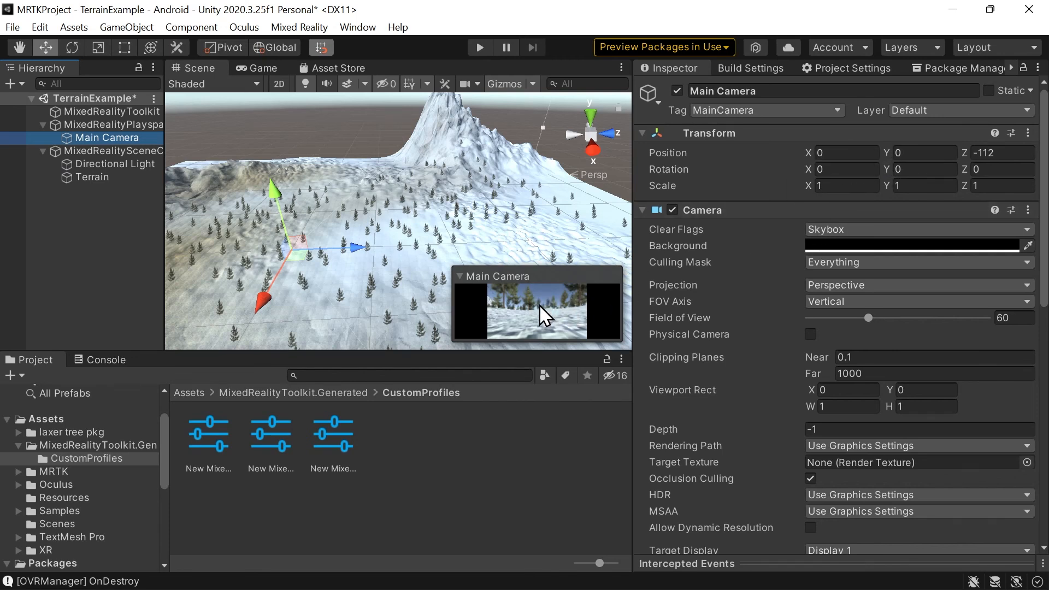
pyautogui.click(484, 49)
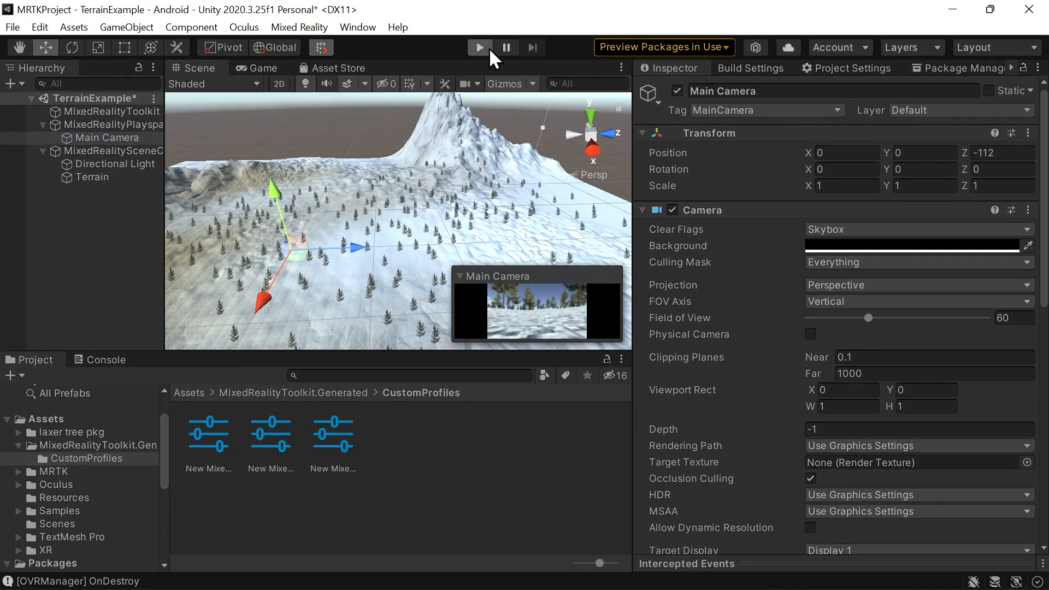